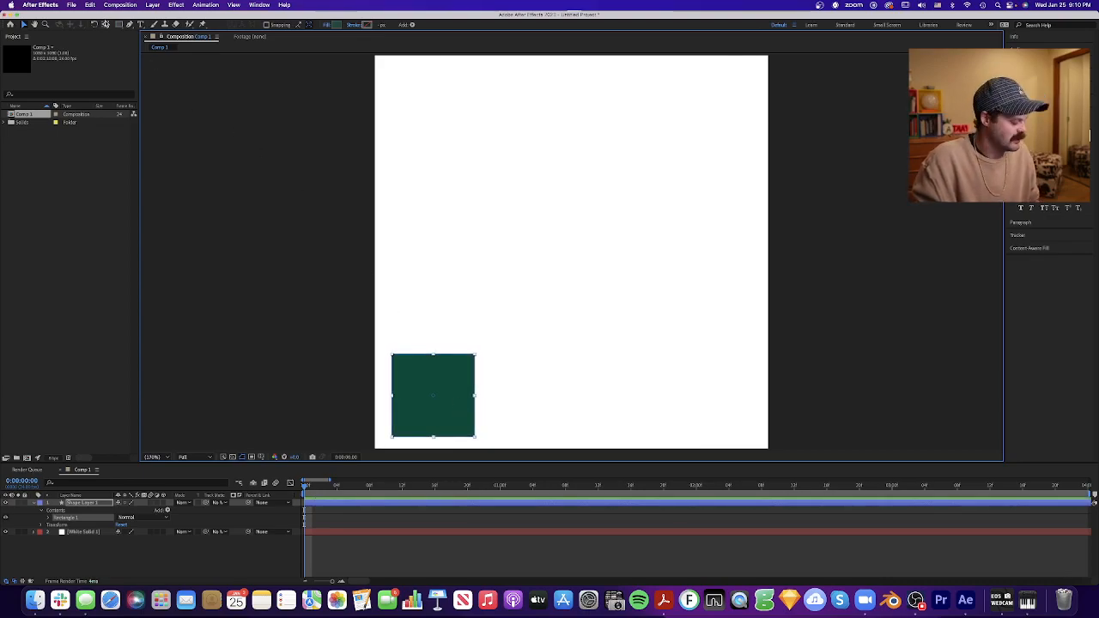
click(104, 24)
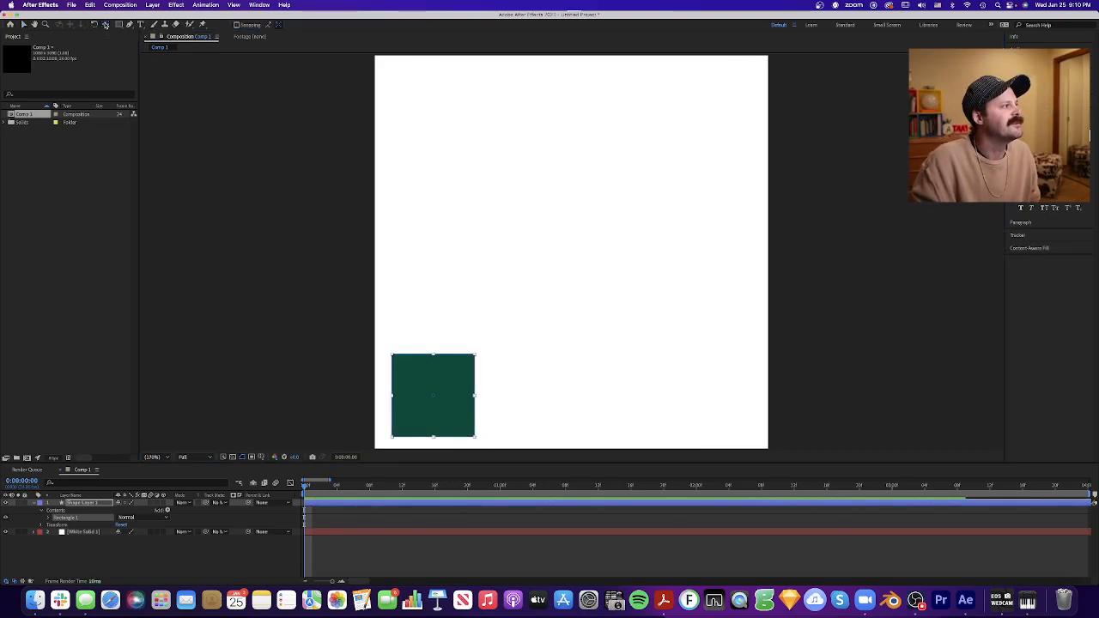
click(343, 501)
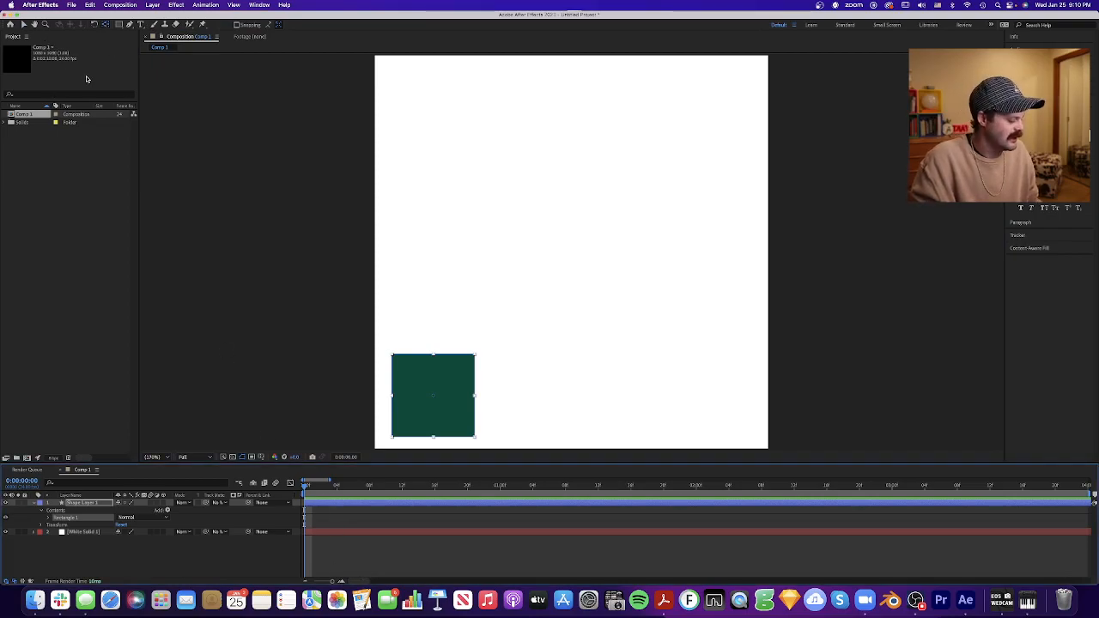
key(q)
key(v)
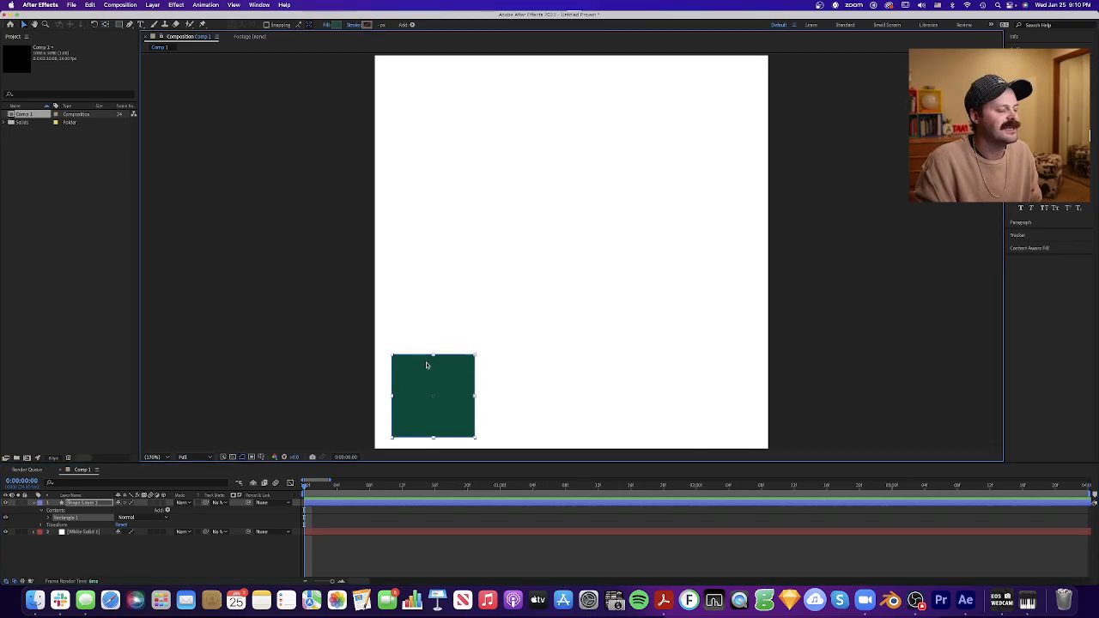
click(496, 351)
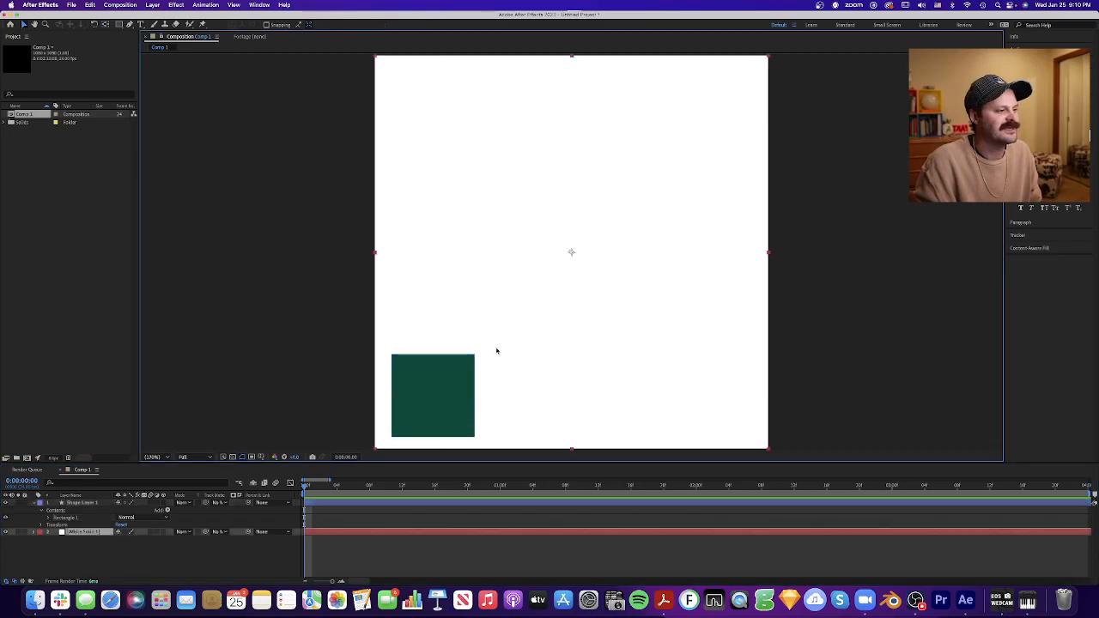
- Keyframe the green square's position at 0 seconds and again at 2 seconds, moved horizontally to the canvas's lower-right corner area
click(364, 506)
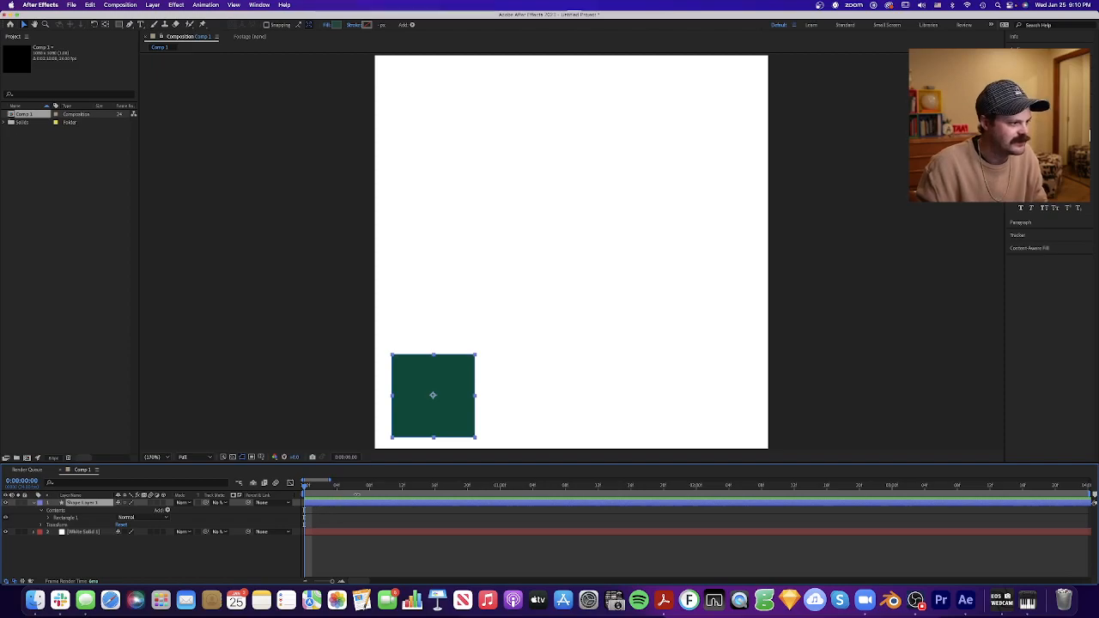
key(p)
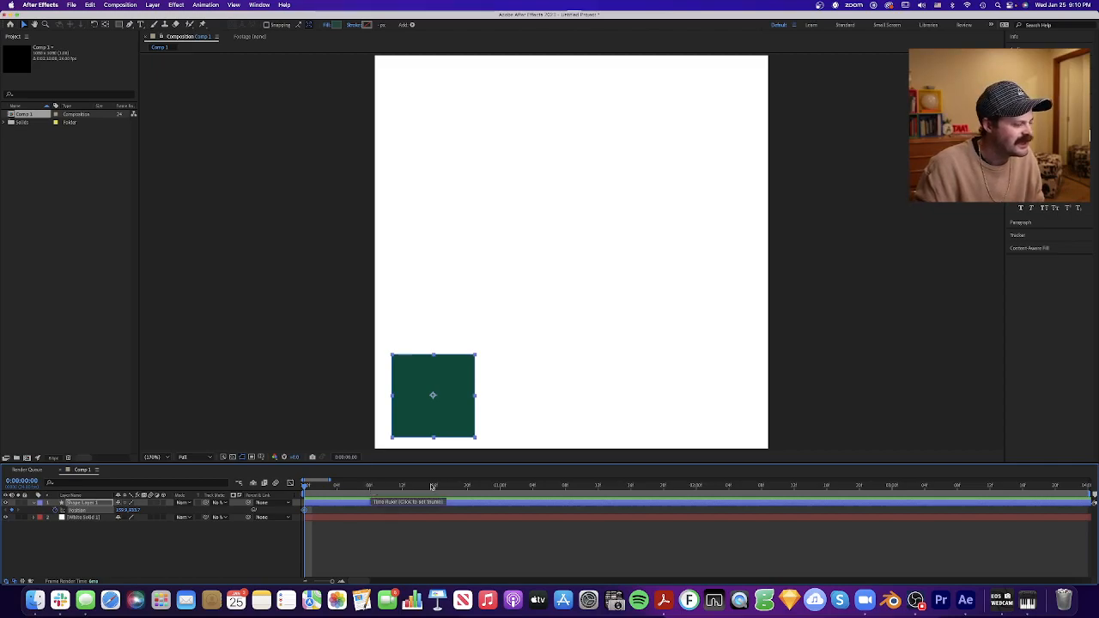
drag(340, 583, 332, 584)
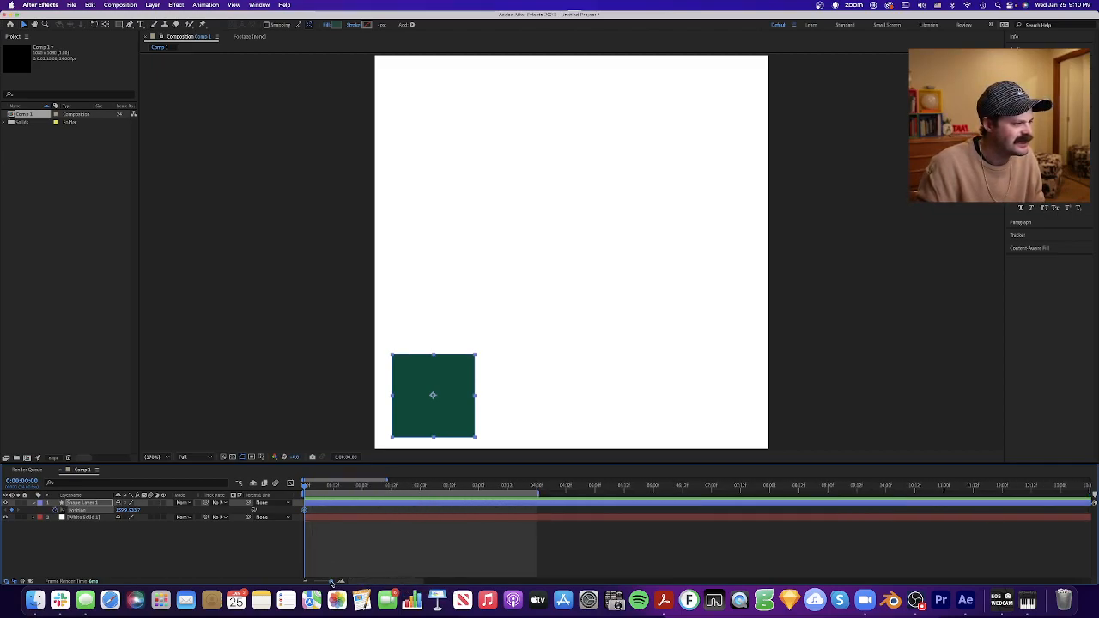
click(420, 487)
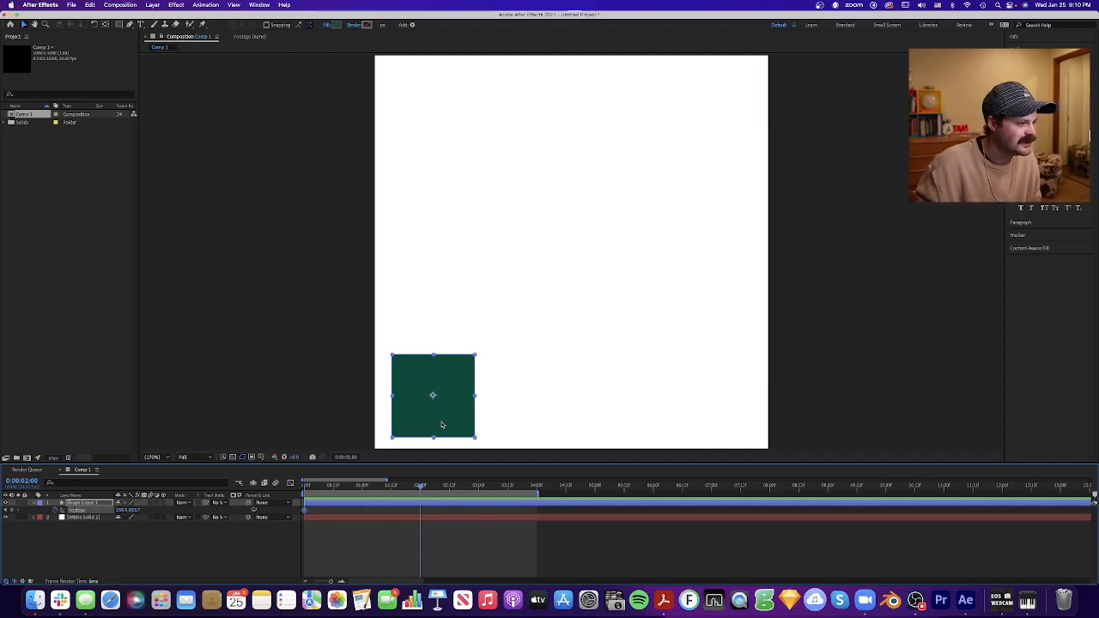
drag(441, 424, 709, 417)
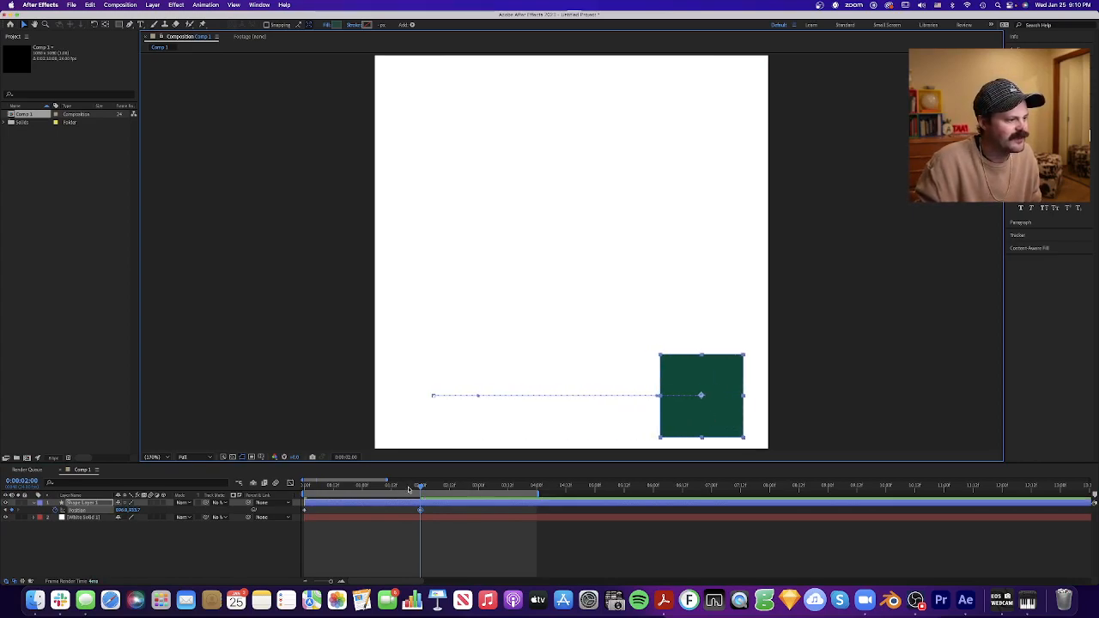
- Play back the square's horizontal movement from the start of the composition
drag(420, 487, 290, 495)
click(466, 550)
key(space)
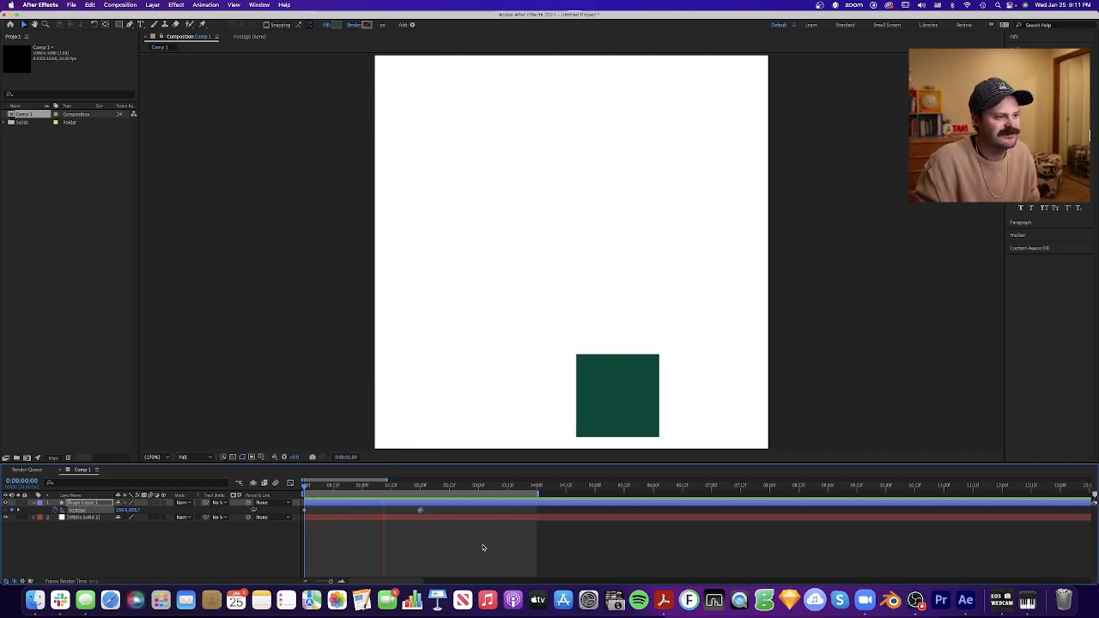
- Trim the end of the work area to the 2-second keyframe and preview the shortened animation
click(473, 487)
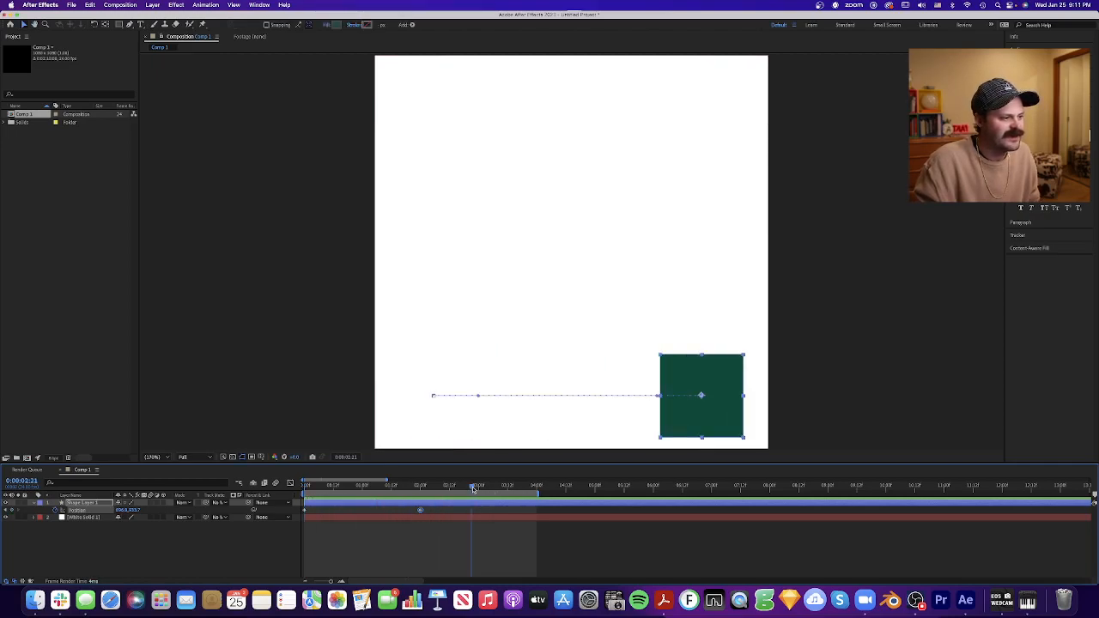
drag(478, 488, 535, 490)
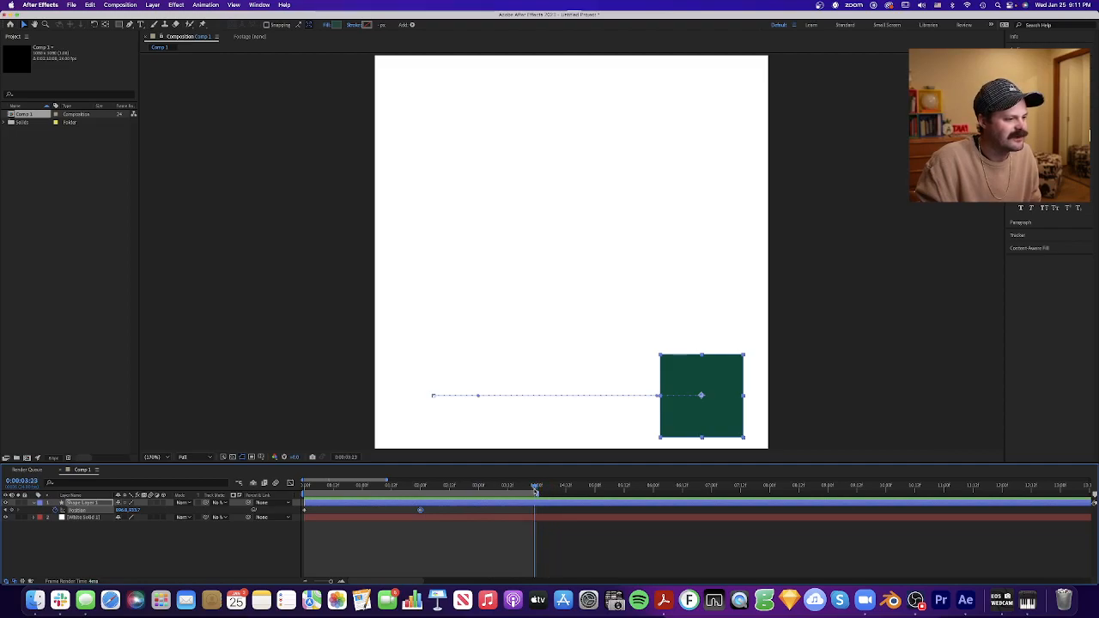
drag(416, 488, 420, 488)
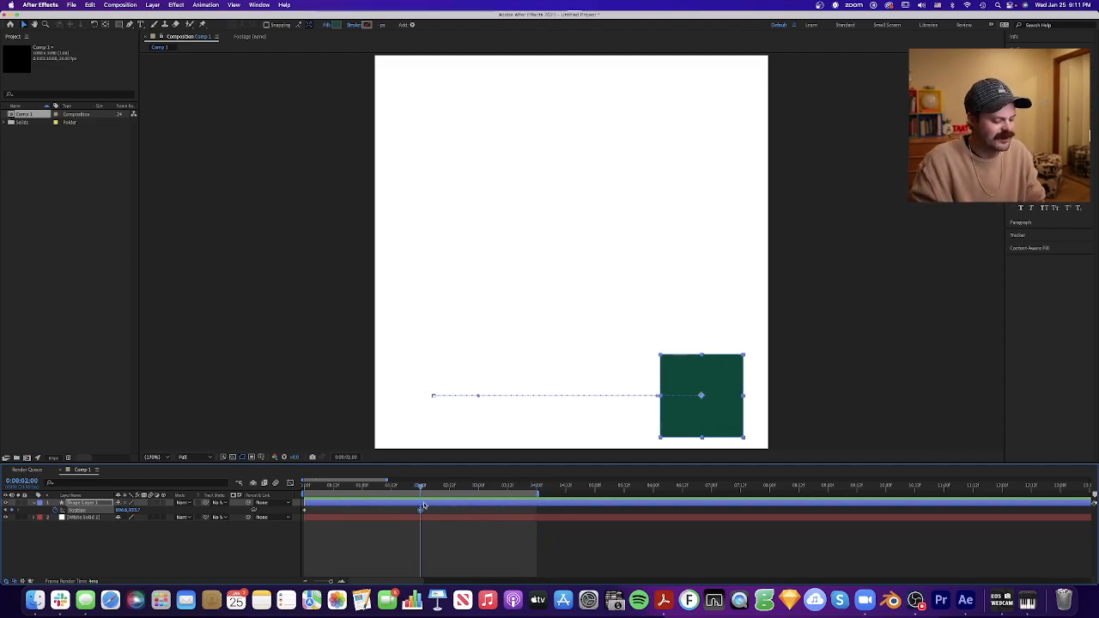
key(n)
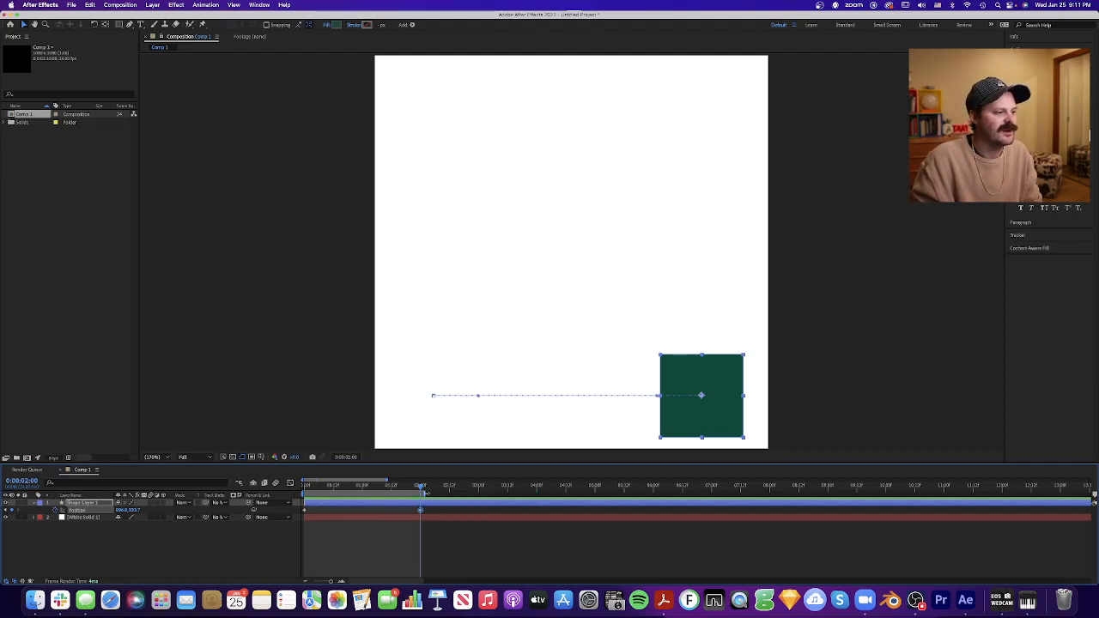
key(space)
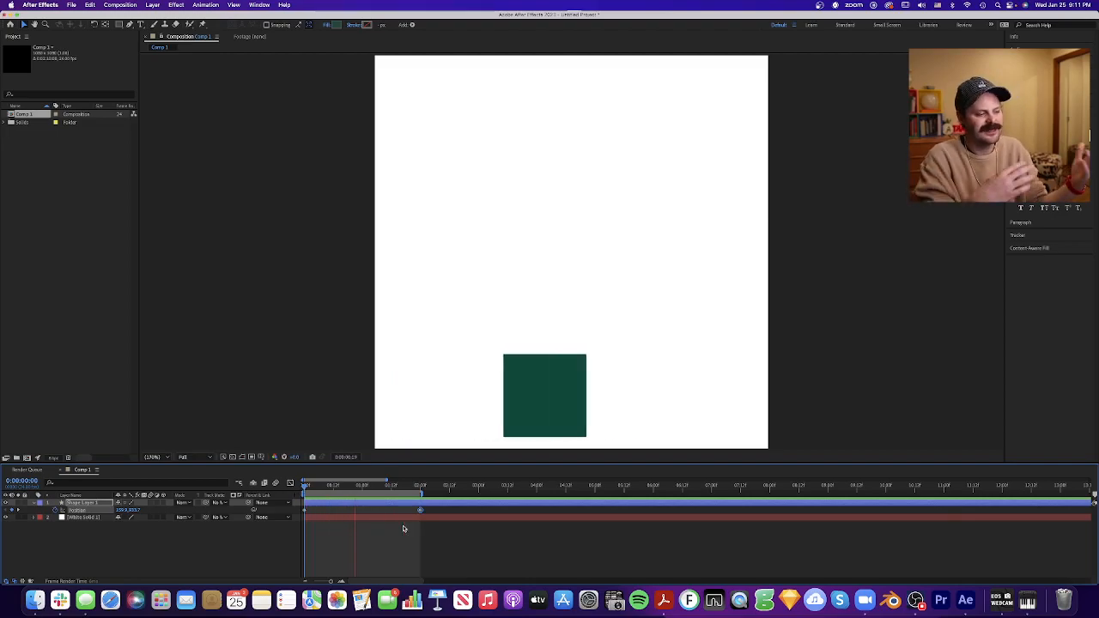
key(space)
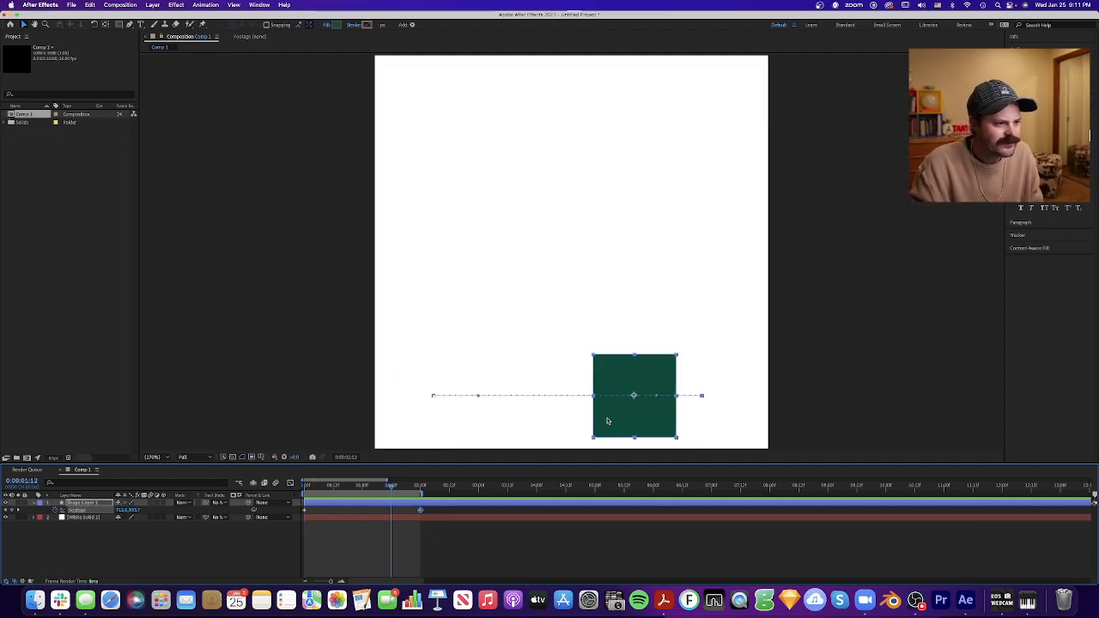
click(426, 533)
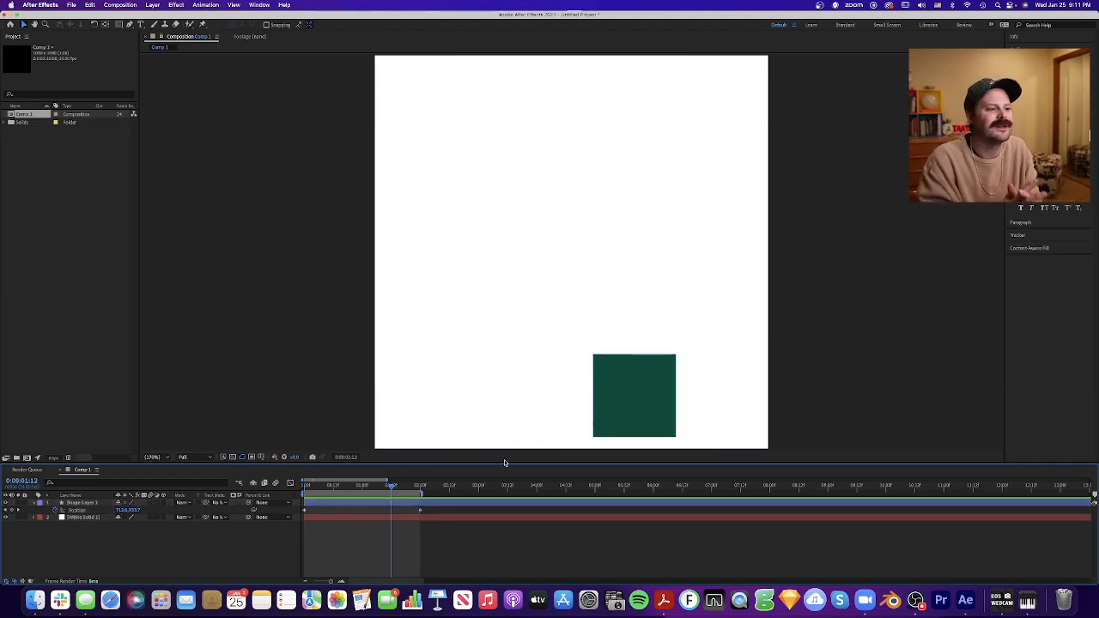
- Add a position keyframe at 1 second with the square raised straight up near the canvas's upper edge, and preview the motion
drag(350, 487, 270, 494)
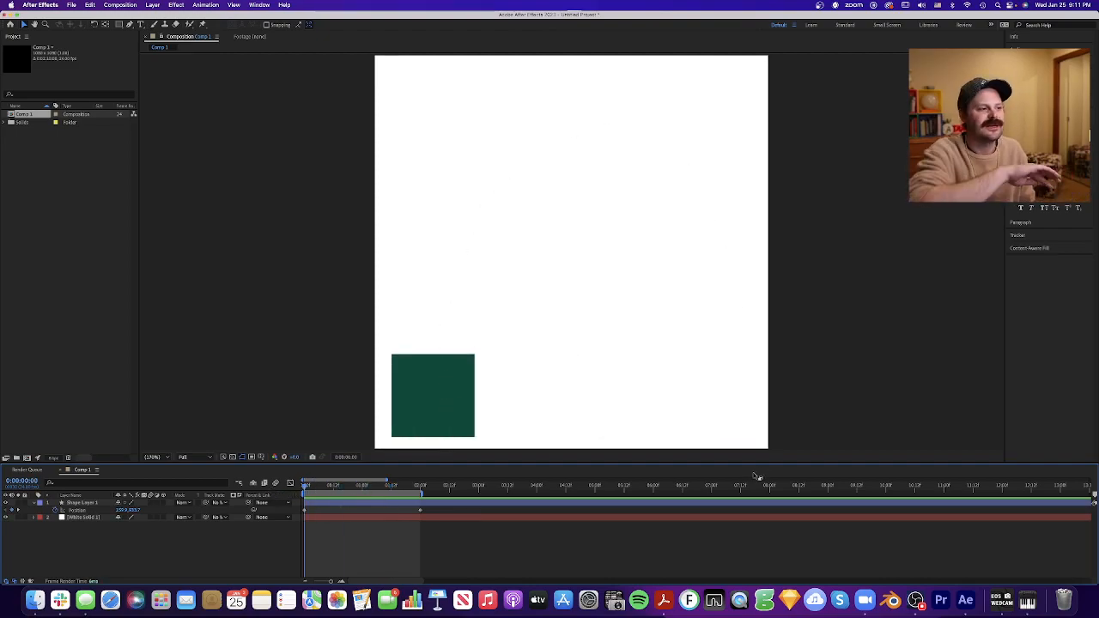
click(362, 487)
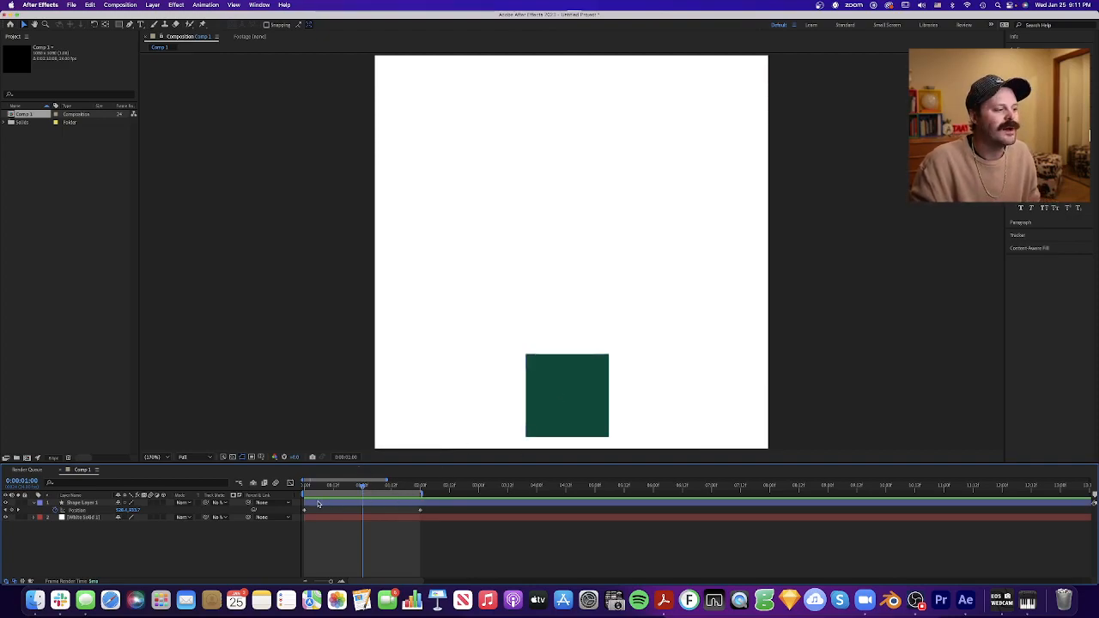
click(572, 396)
drag(575, 373, 589, 125)
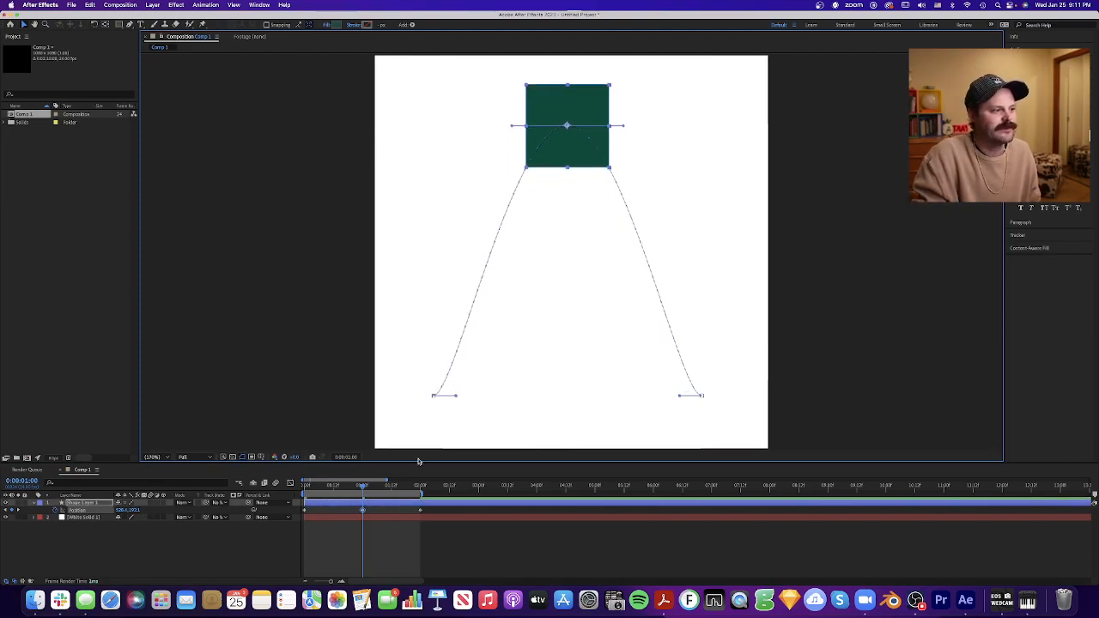
drag(363, 487, 273, 487)
key(space)
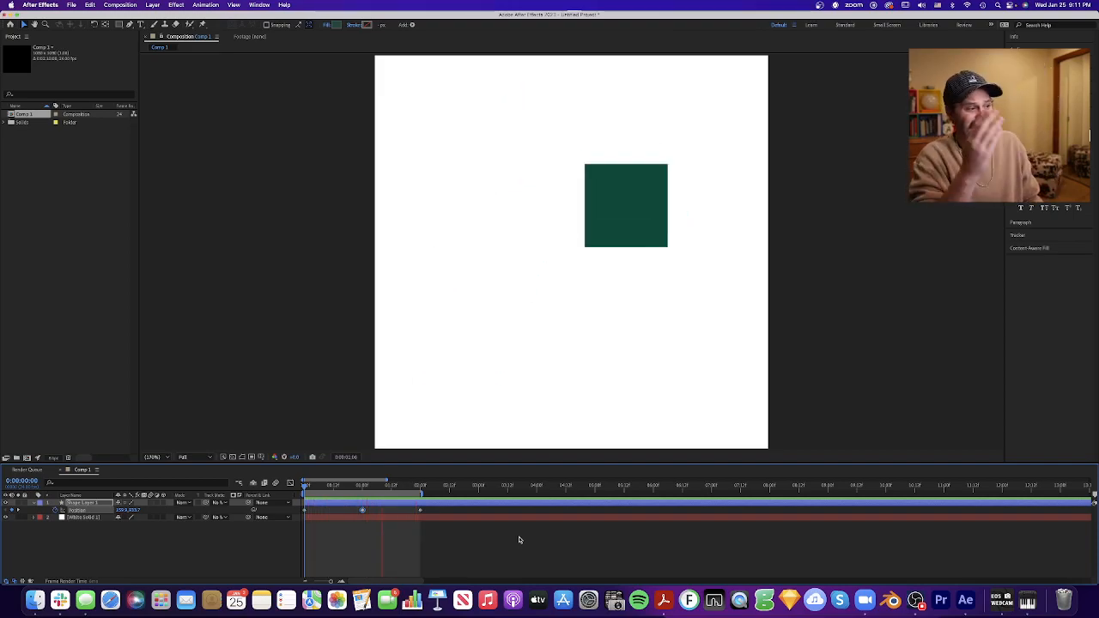
key(space)
- Round the arc by adding position keyframes at 0:13 and 1:12 with the square shifted outward and up, and preview the motion
drag(341, 488, 335, 487)
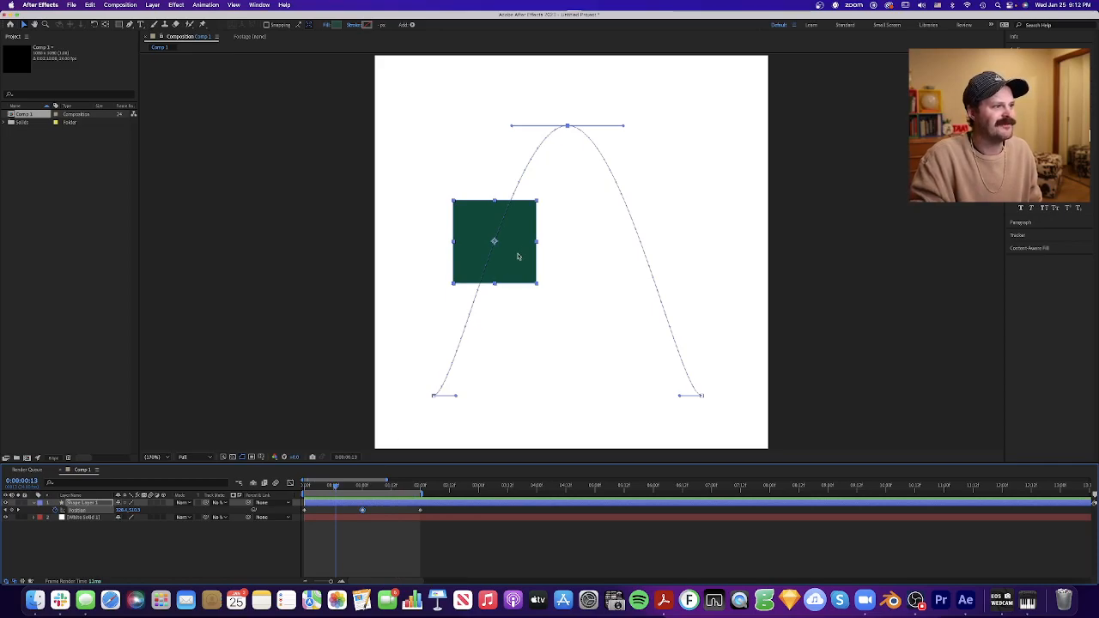
drag(495, 243, 454, 219)
drag(383, 489, 392, 489)
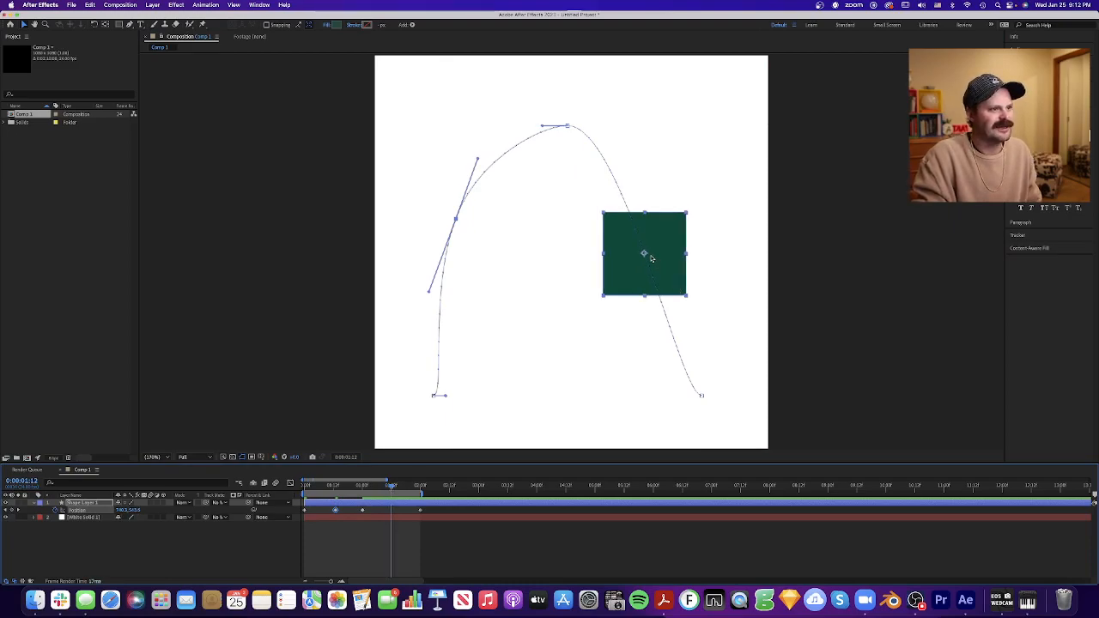
drag(653, 259, 689, 227)
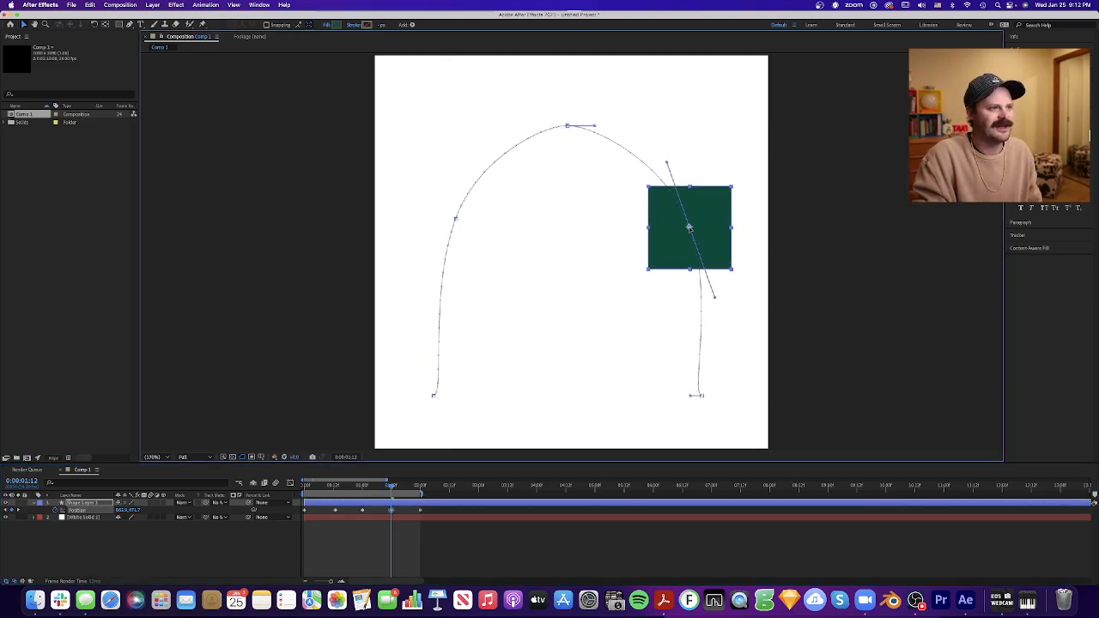
drag(353, 487, 284, 495)
click(388, 544)
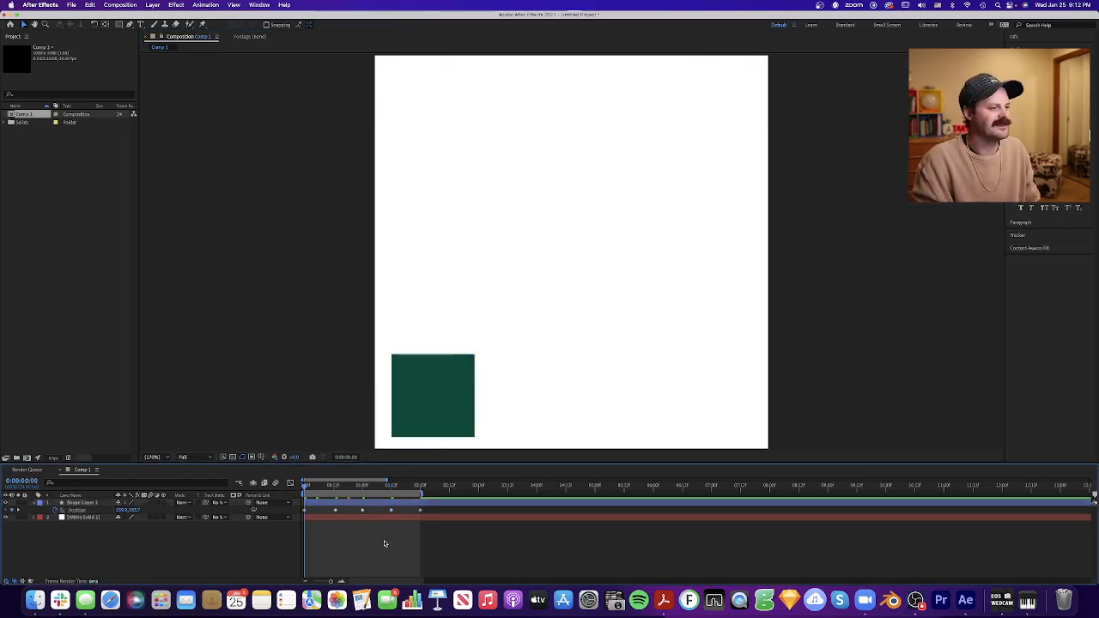
key(space)
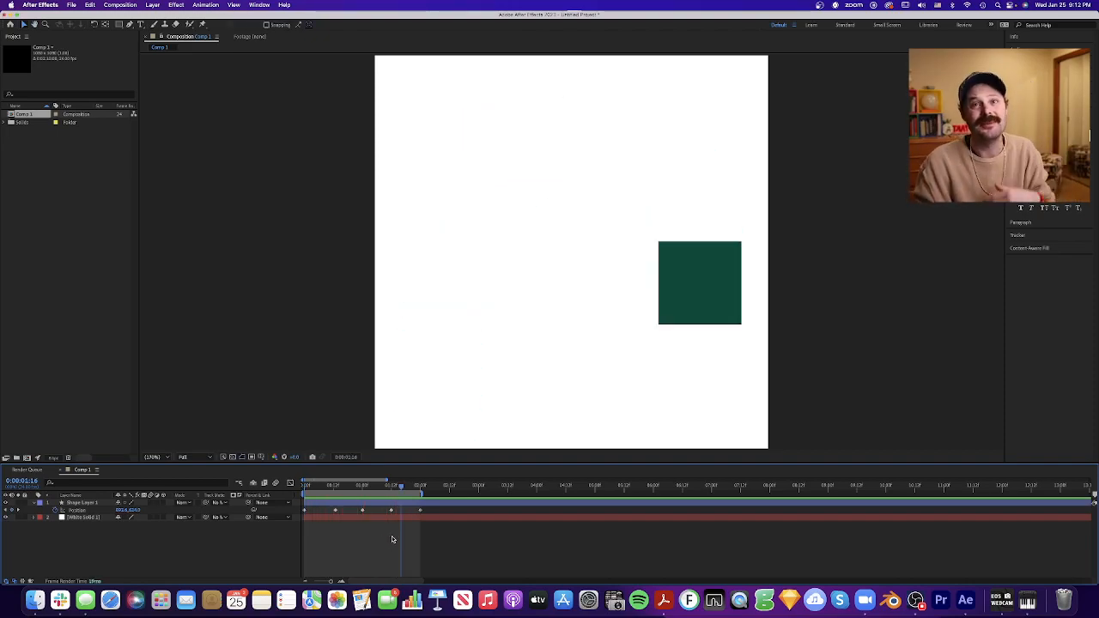
- Delete the three middle position keyframes, keeping only the first and last, and preview the motion from the start
drag(406, 534, 325, 501)
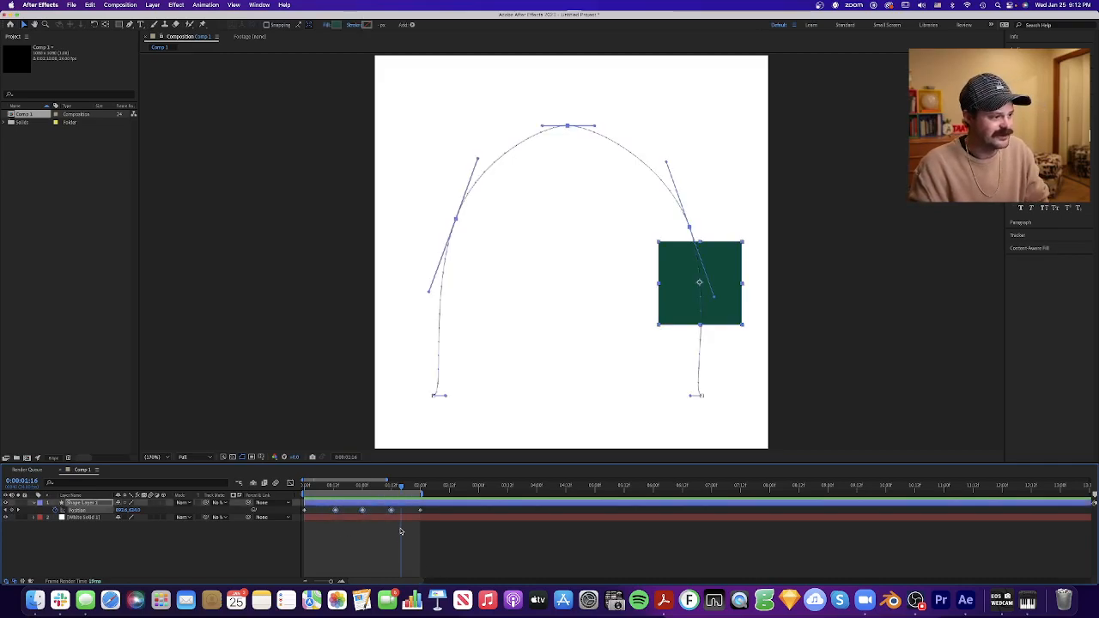
key(Delete)
key(Home)
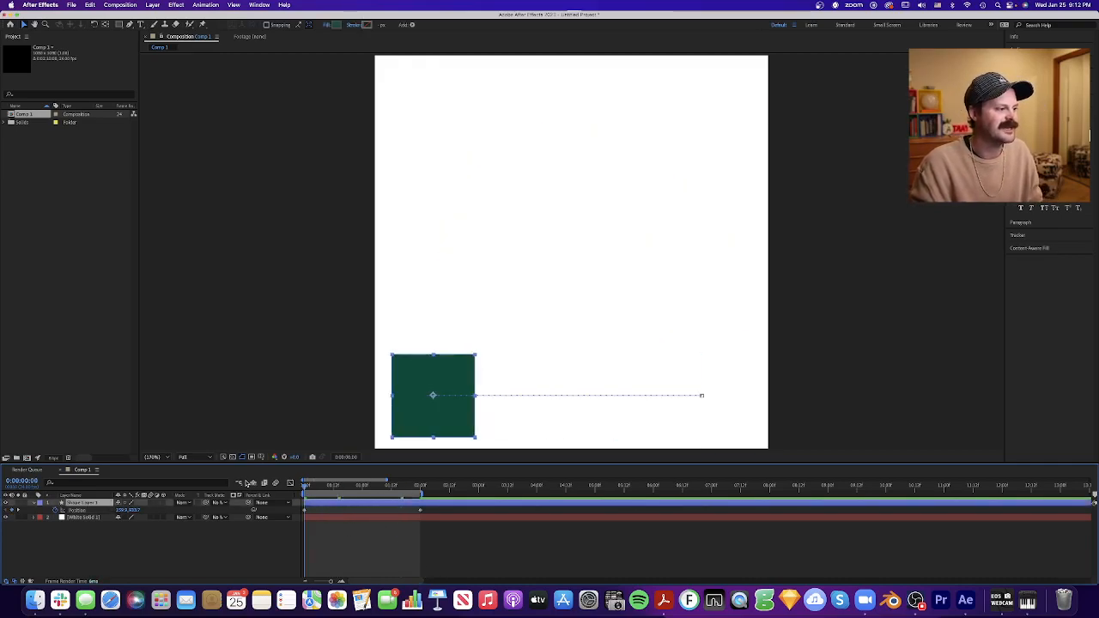
key(space)
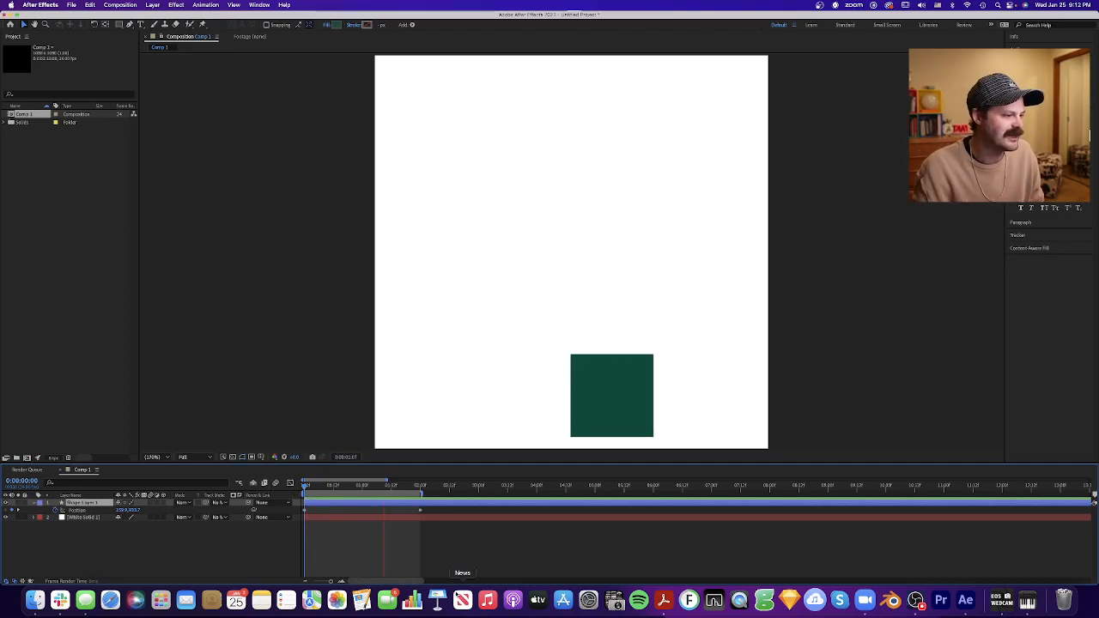
key(space)
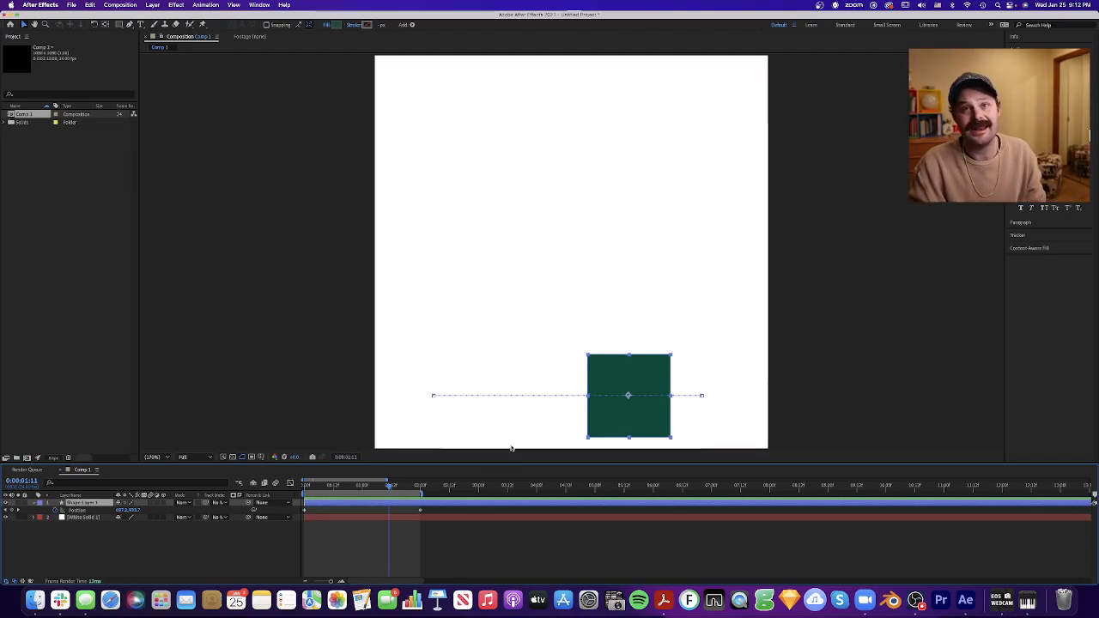
- Bend the square's straight motion path into an arch by extending both end keyframes' handles straight up near the canvas's upper edge, and preview it
click(370, 539)
click(368, 503)
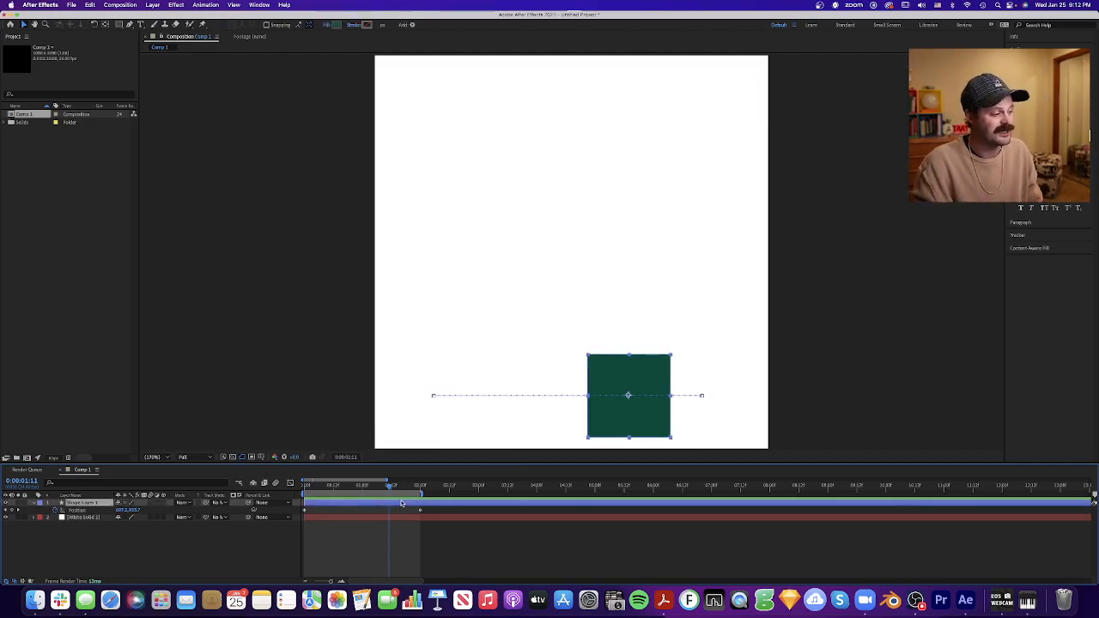
click(78, 510)
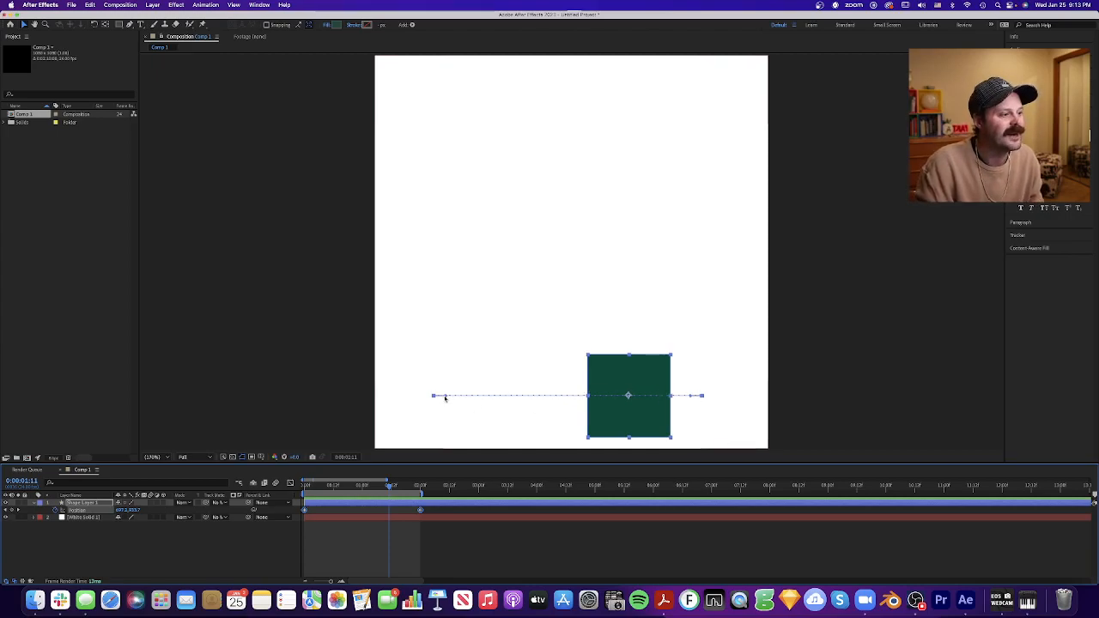
drag(446, 398, 435, 80)
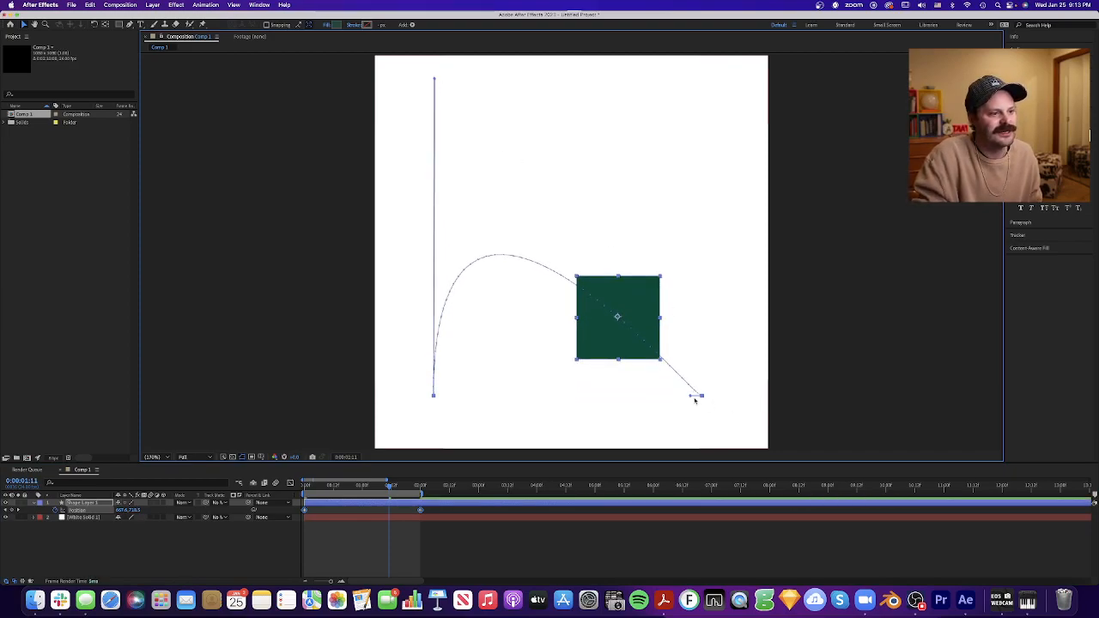
drag(700, 396, 701, 71)
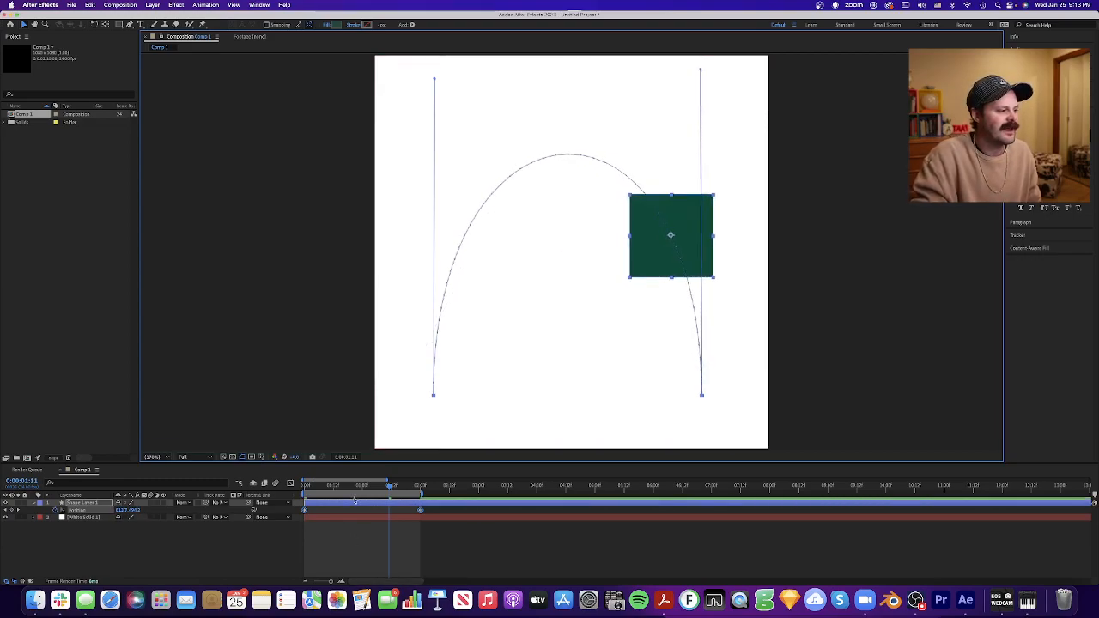
drag(350, 490, 259, 485)
click(400, 559)
key(space)
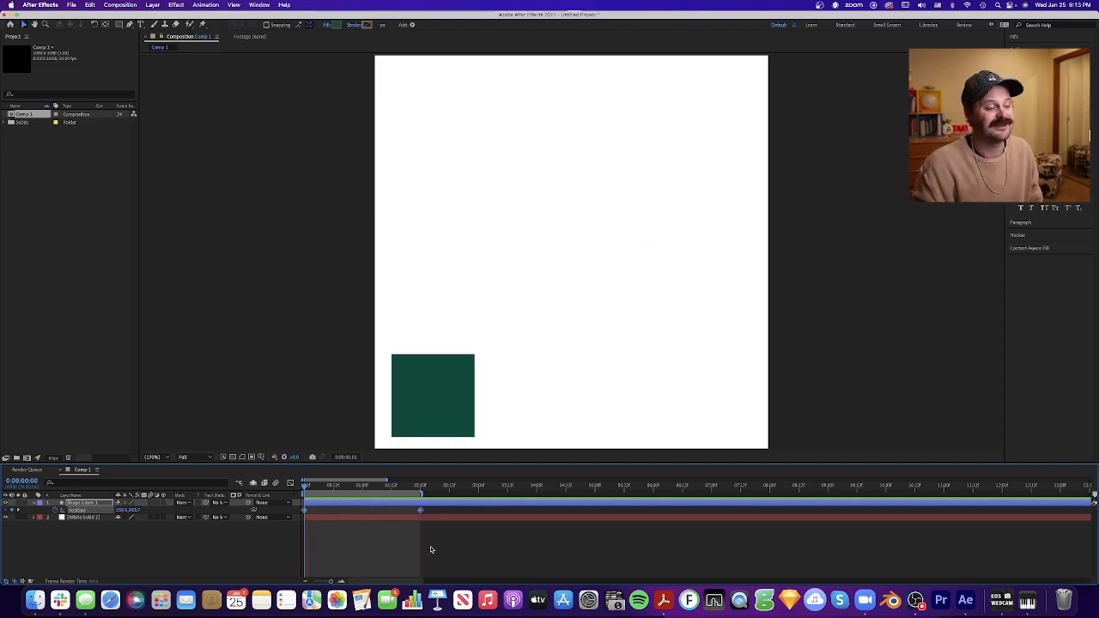
- Extend the work area to 4:00 and copy the square's first position keyframe to 4:00 so it returns to its start
key(space)
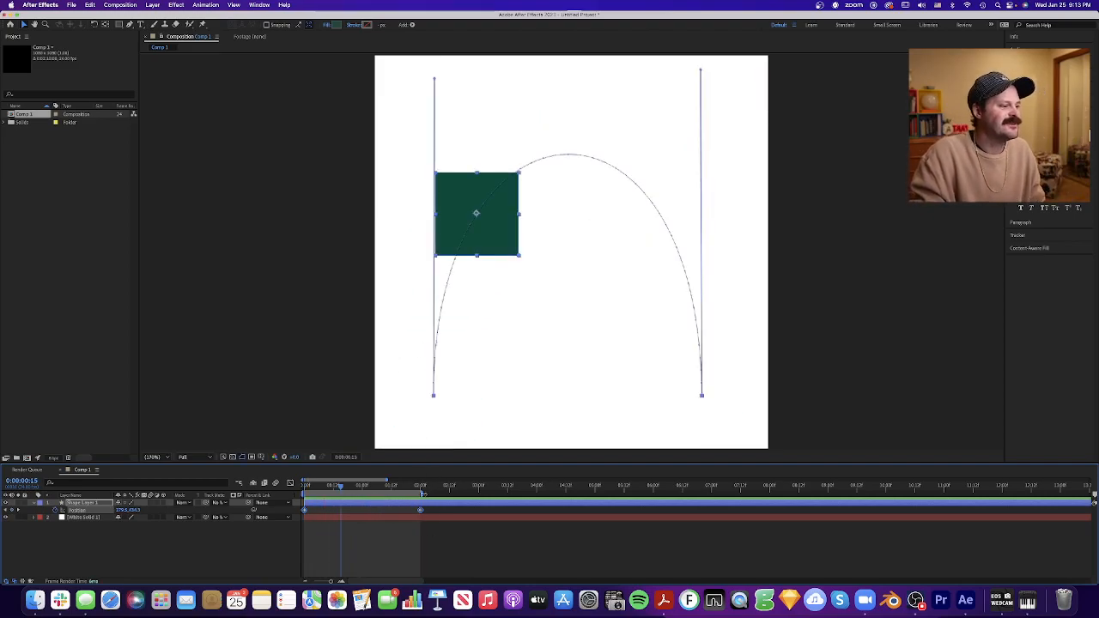
drag(421, 493, 541, 496)
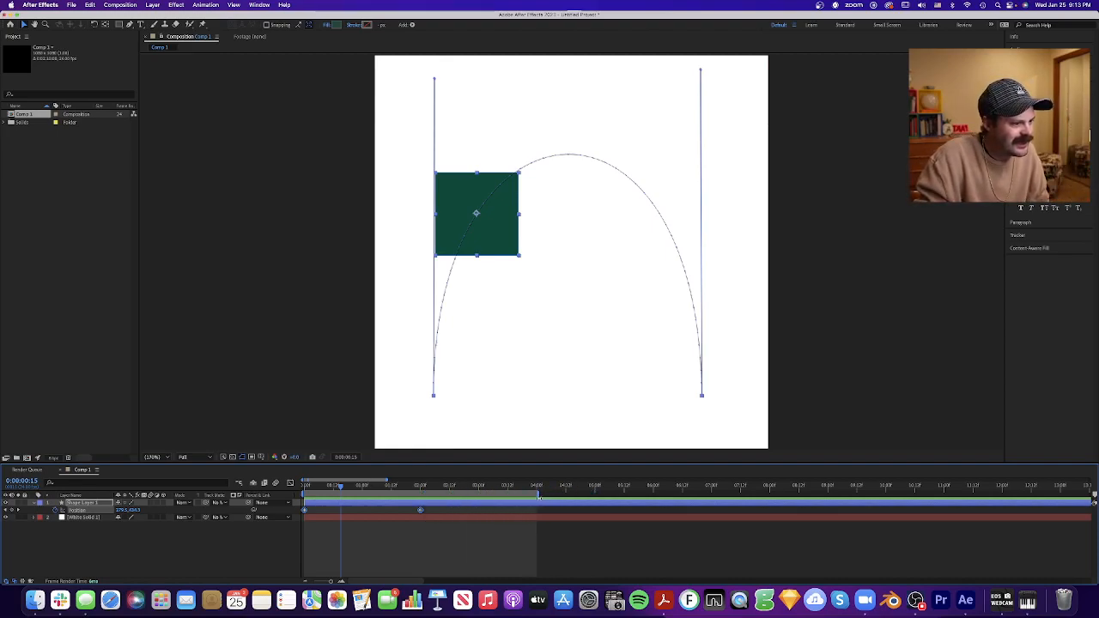
click(314, 528)
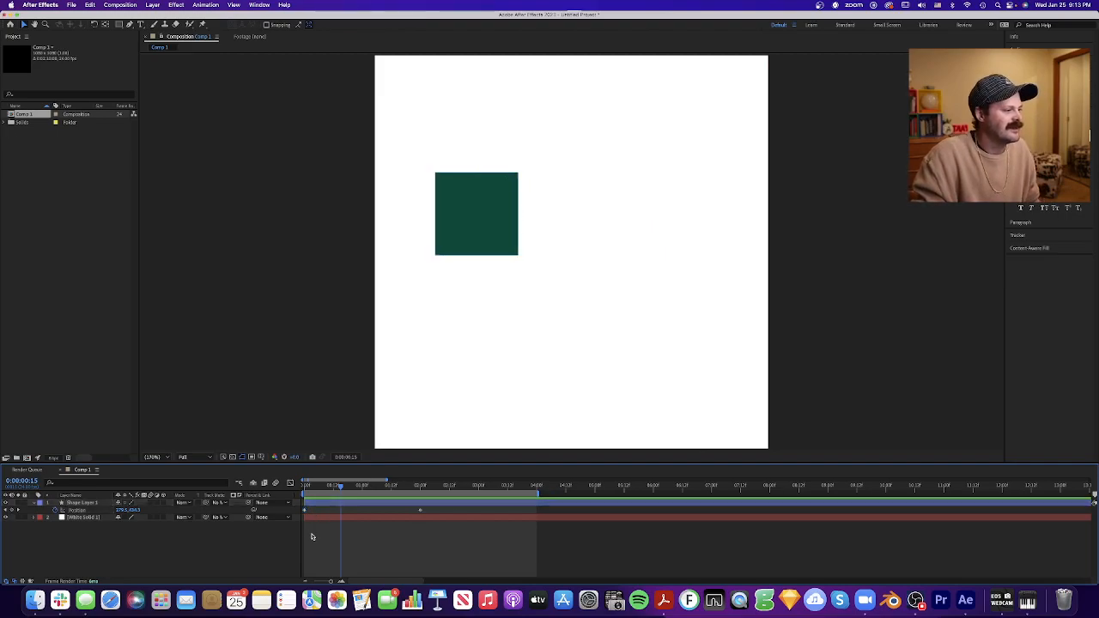
click(305, 512)
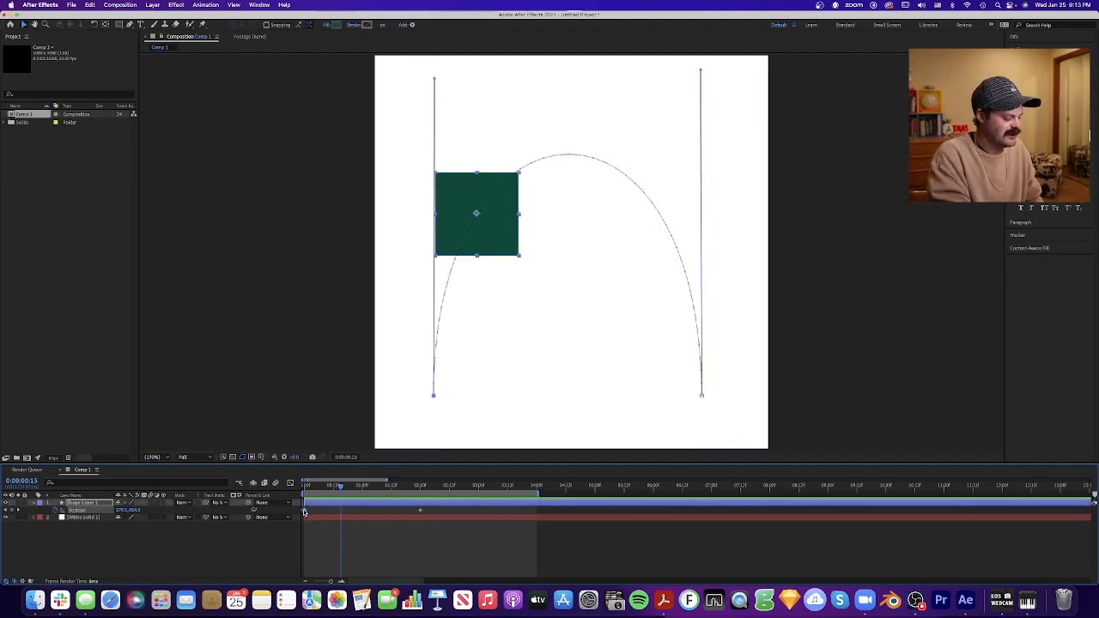
drag(518, 492, 537, 487)
key(super+v)
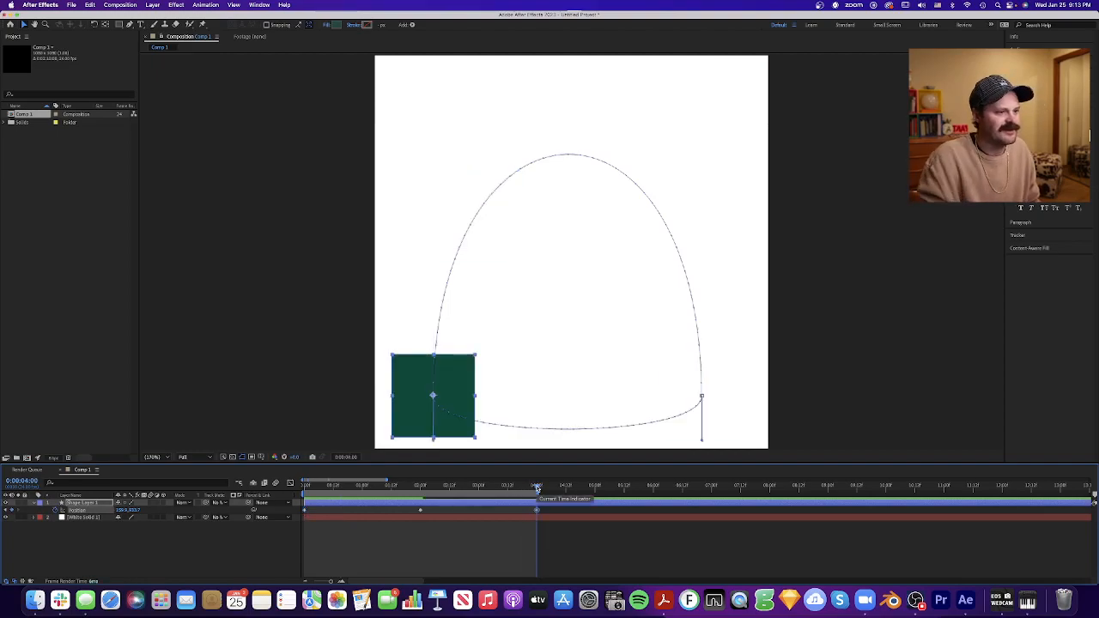
- Preview the square's outward and return motion from the start
drag(442, 488, 255, 487)
key(space)
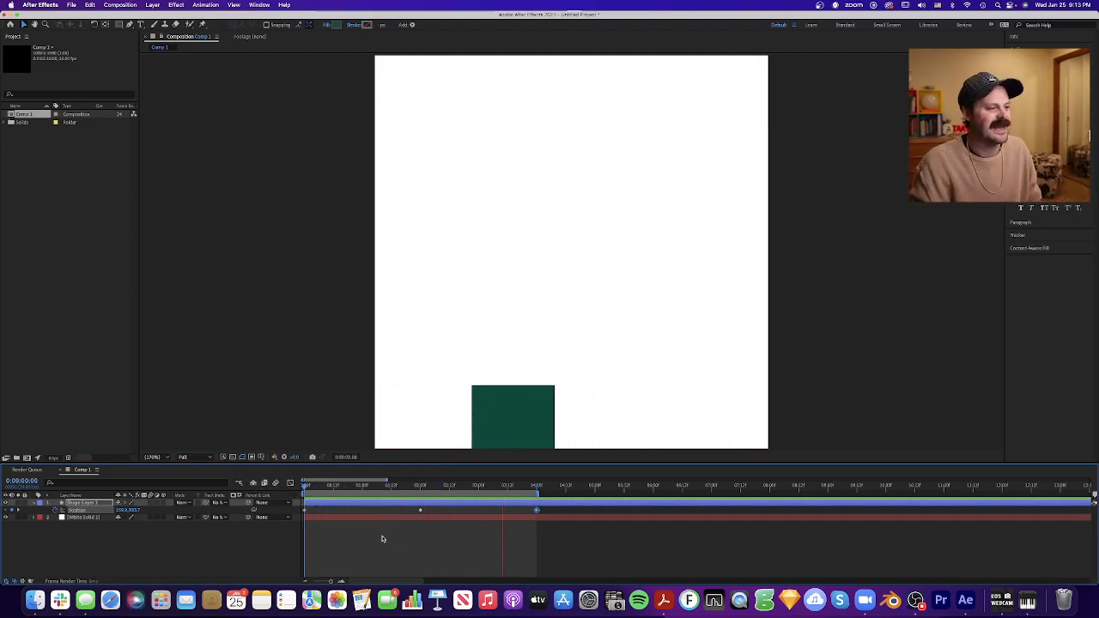
key(space)
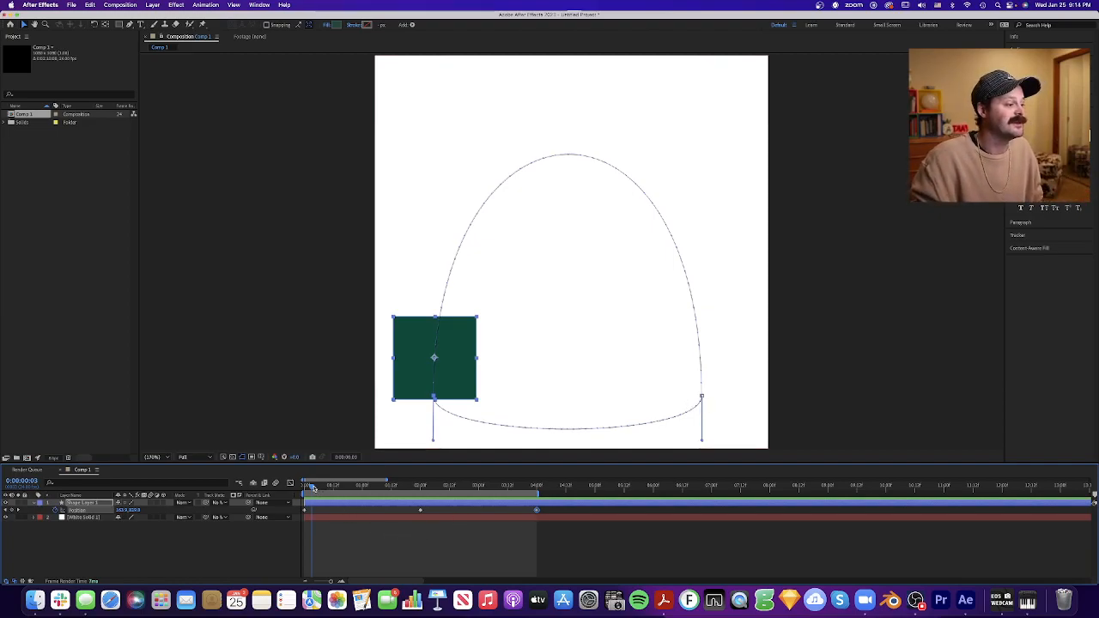
drag(314, 488, 289, 488)
key(space)
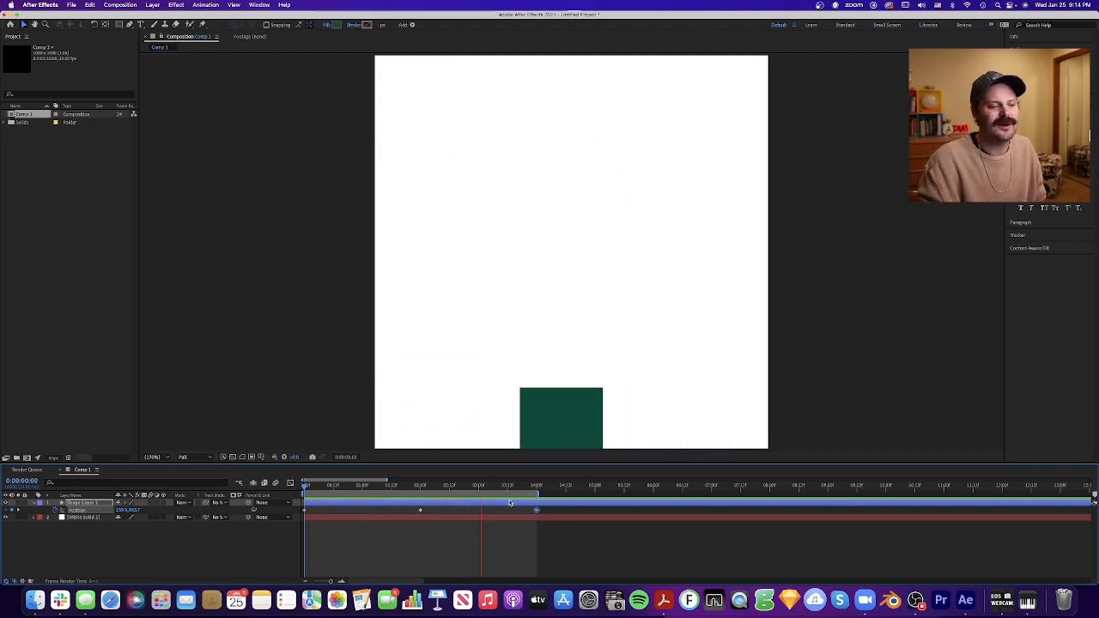
key(space)
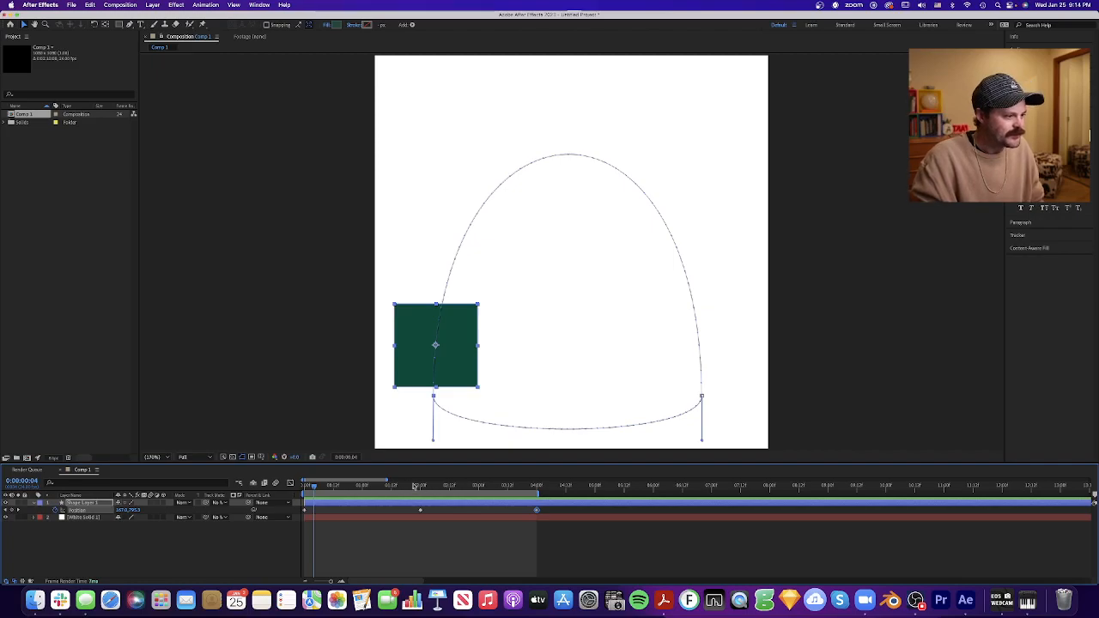
- Bend the return path upward by pulling its handle at the 2:00 keyframe from below the square's path to above the arch
click(433, 441)
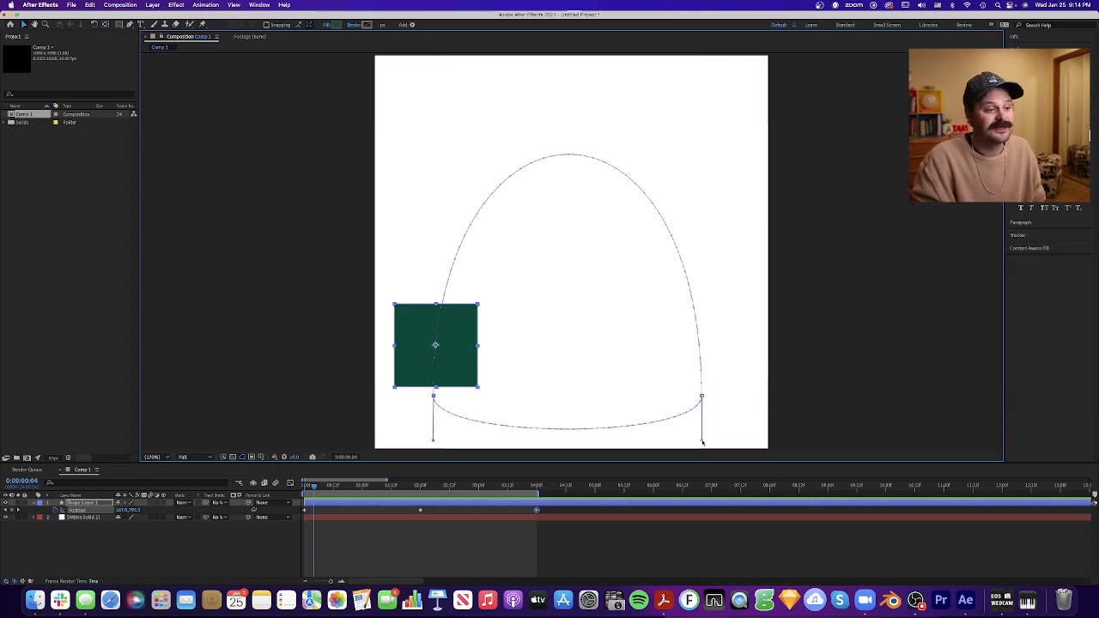
mouse_move(701, 441)
mouse_down()
mouse_move(678, 437)
mouse_move(662, 412)
mouse_move(670, 373)
mouse_move(660, 391)
mouse_move(684, 433)
mouse_move(724, 429)
mouse_move(689, 431)
mouse_move(704, 429)
mouse_up()
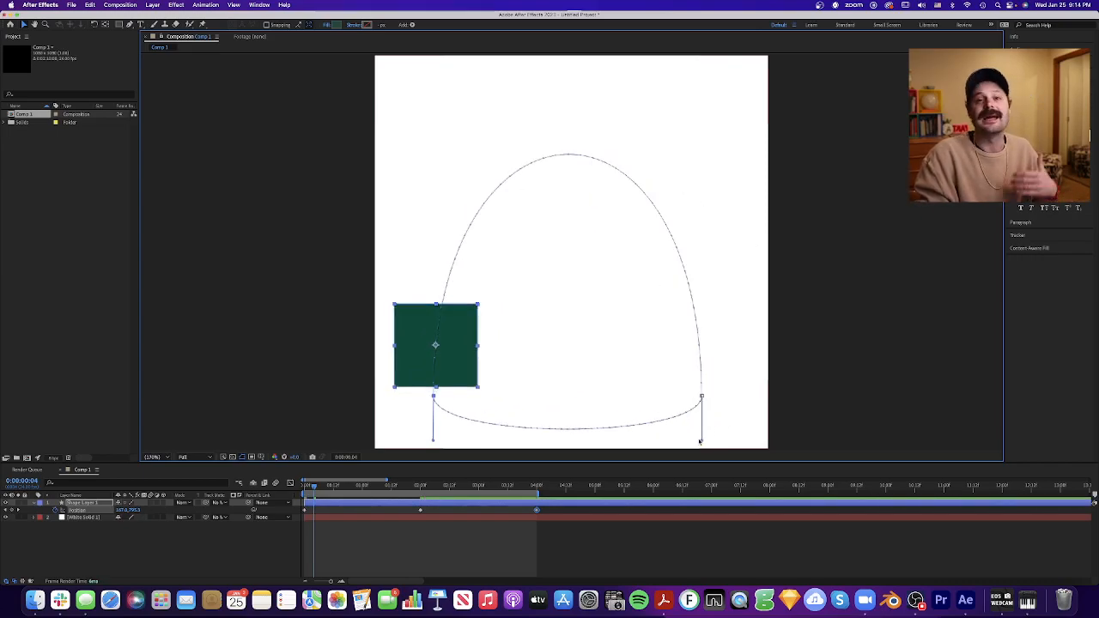
drag(702, 442, 697, 141)
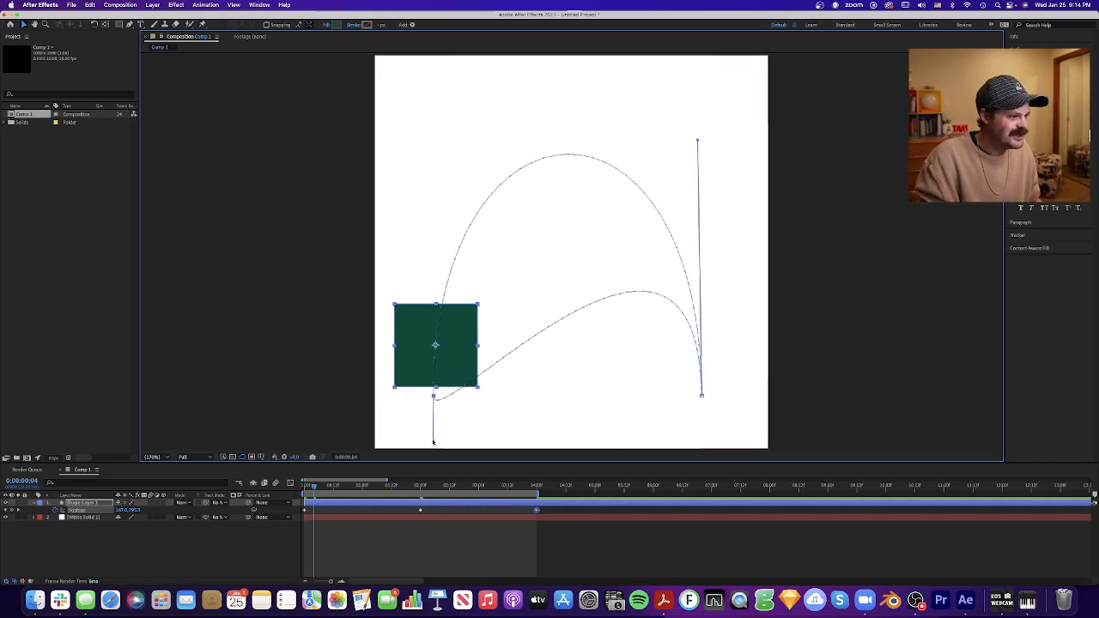
- Try to match the return path to the first arch by raising its 4:00 handle and readjusting the 2:00 one, and undo both changes
drag(433, 441, 436, 71)
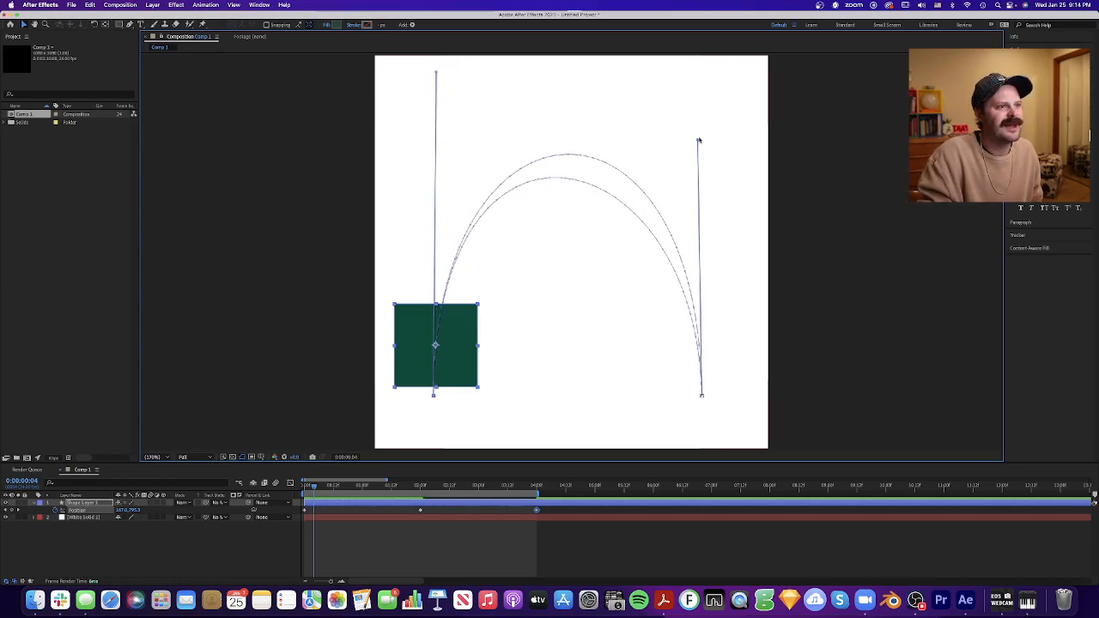
drag(698, 142, 704, 77)
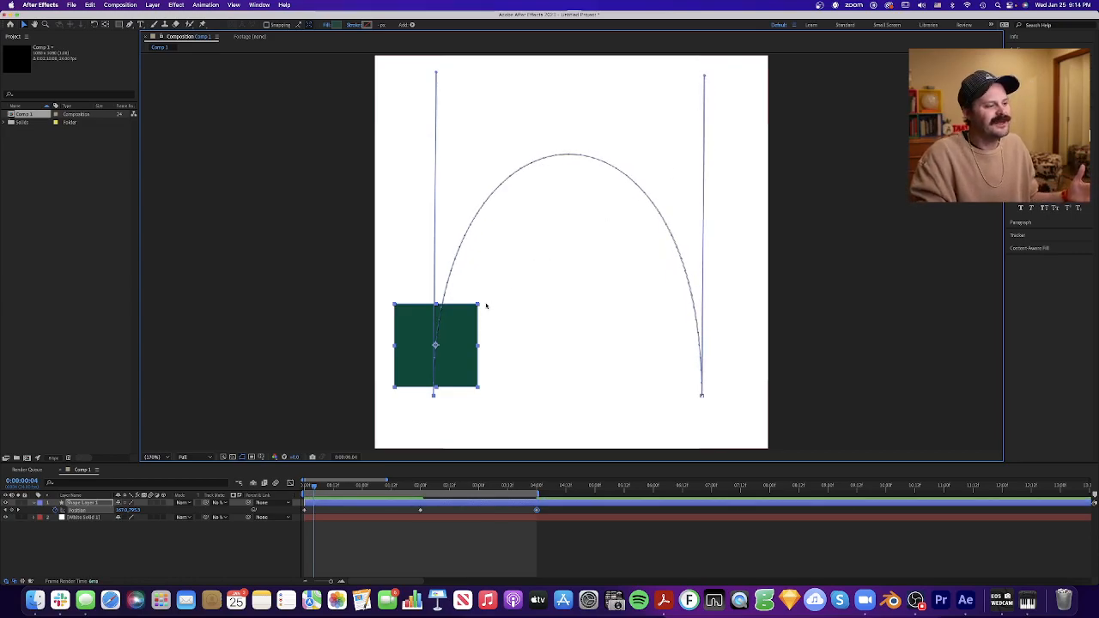
click(513, 526)
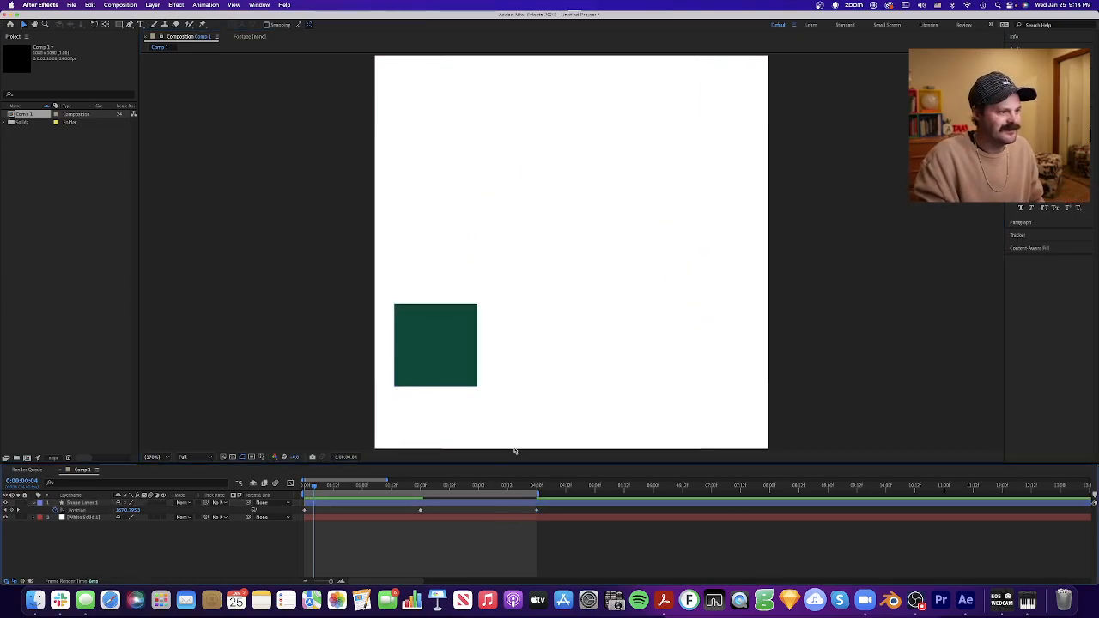
key(super+z)
key(super+z)
- Show all position keyframes' handles and align both return path handles with the ends of the outward arch's handles
drag(559, 535, 302, 501)
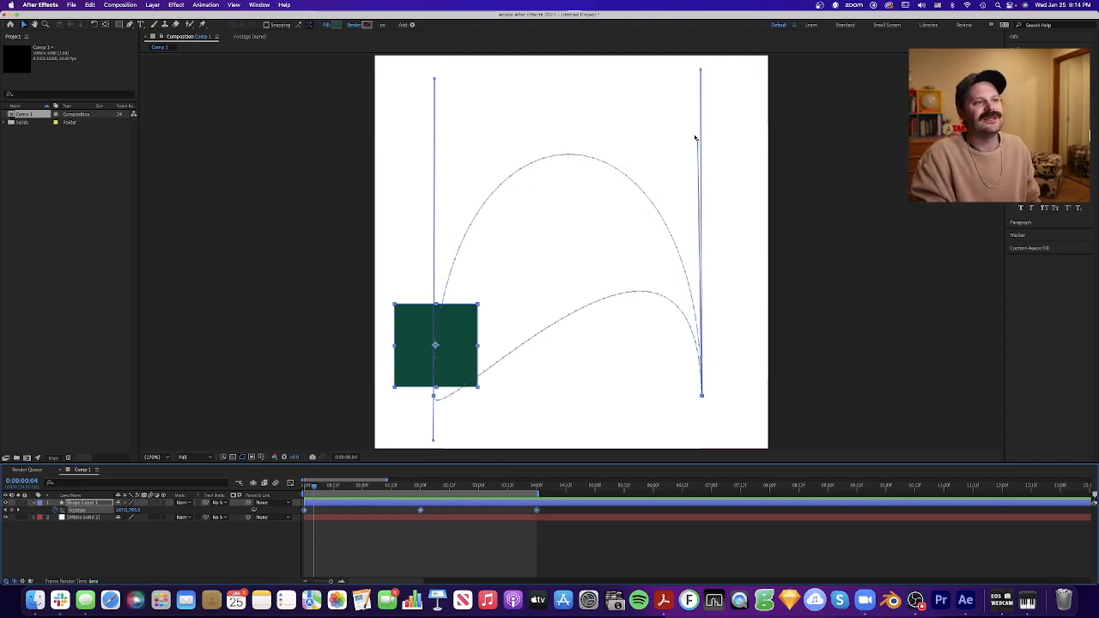
click(687, 181)
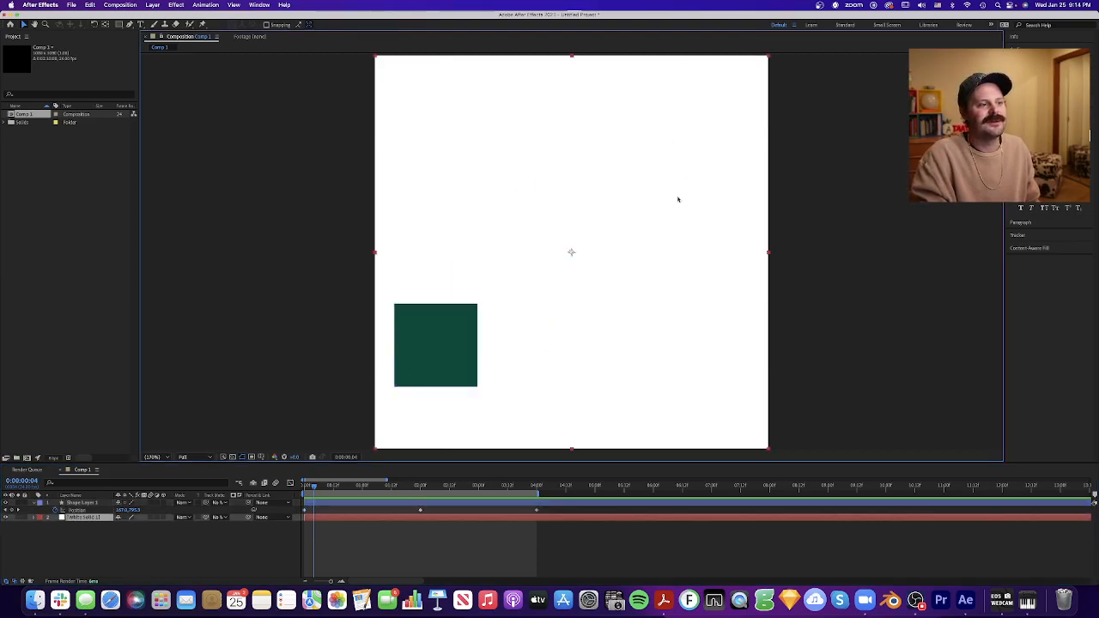
drag(554, 540, 298, 497)
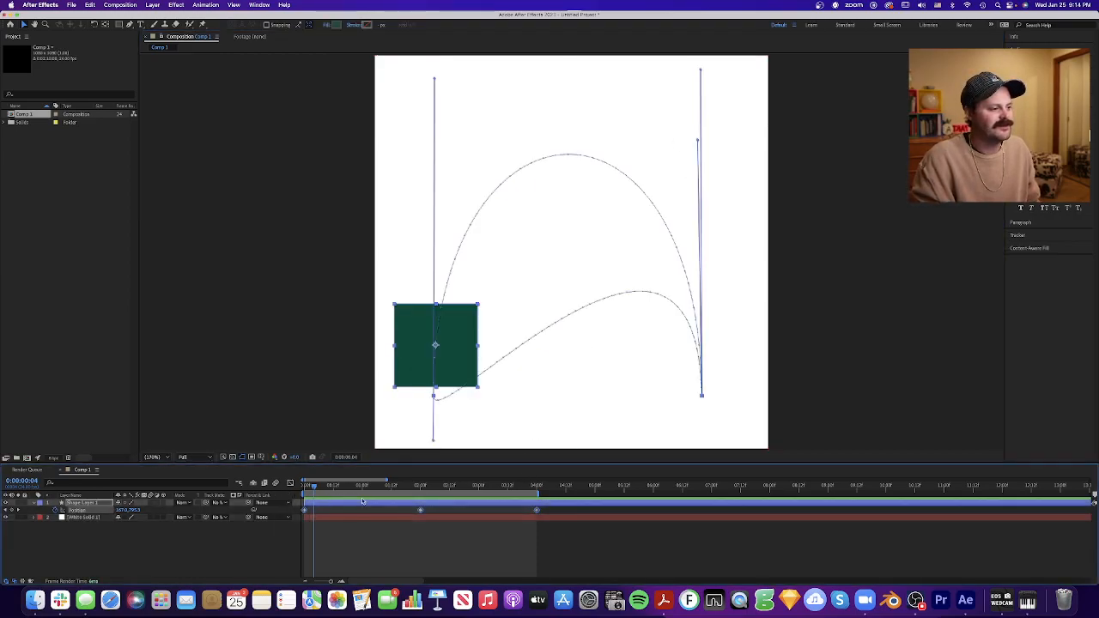
drag(697, 143, 700, 71)
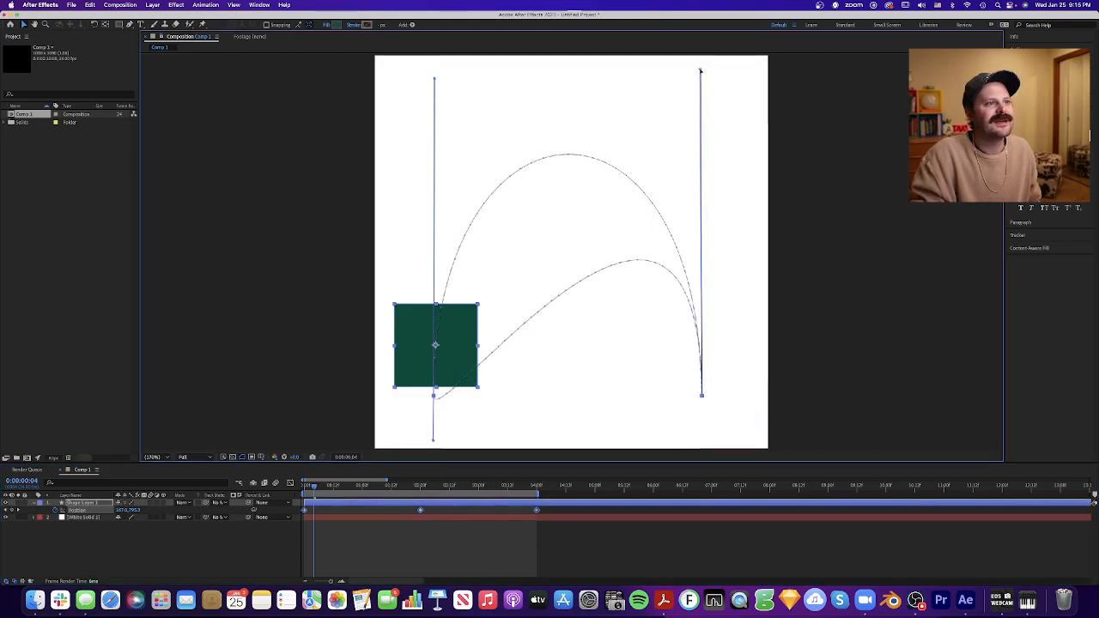
drag(433, 441, 435, 80)
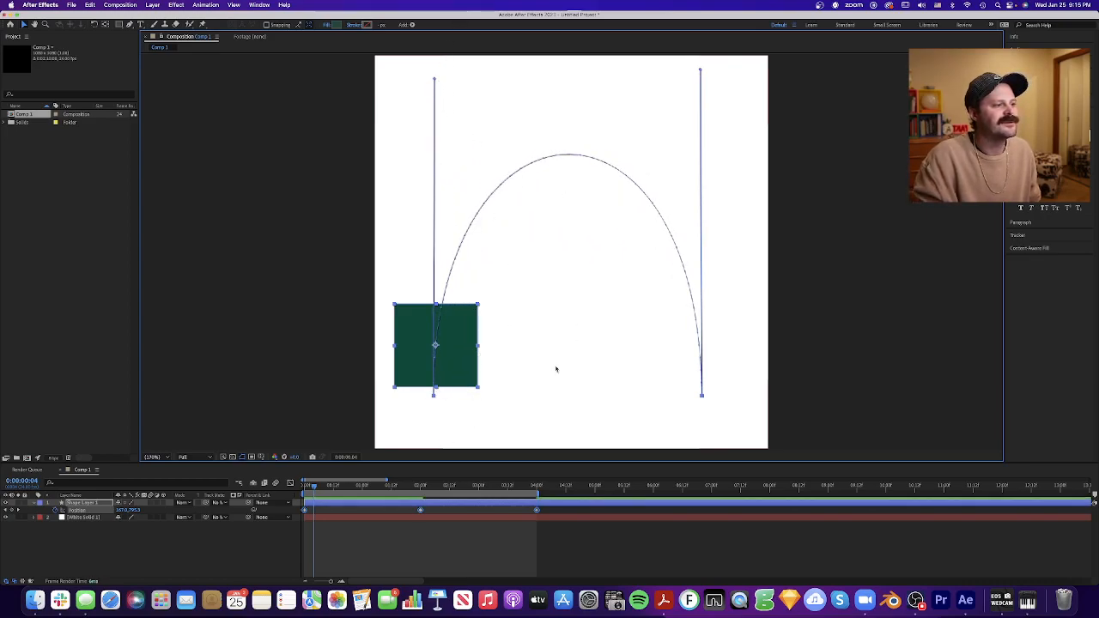
- Preview the square travelling back and forth along the arch, and return to the first frame
drag(383, 487, 286, 485)
key(space)
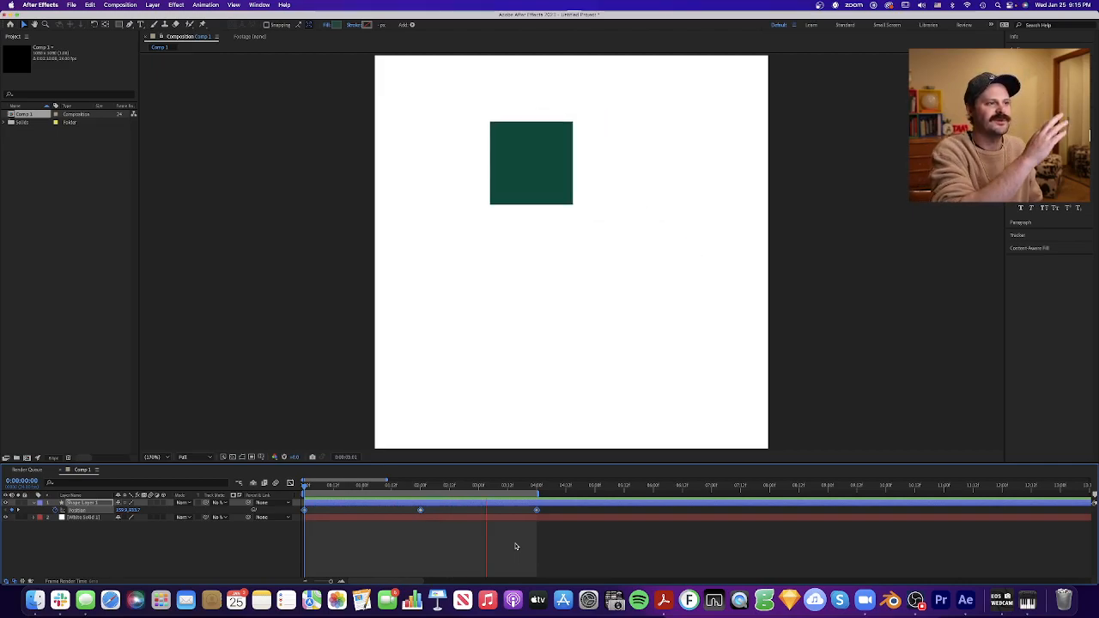
key(space)
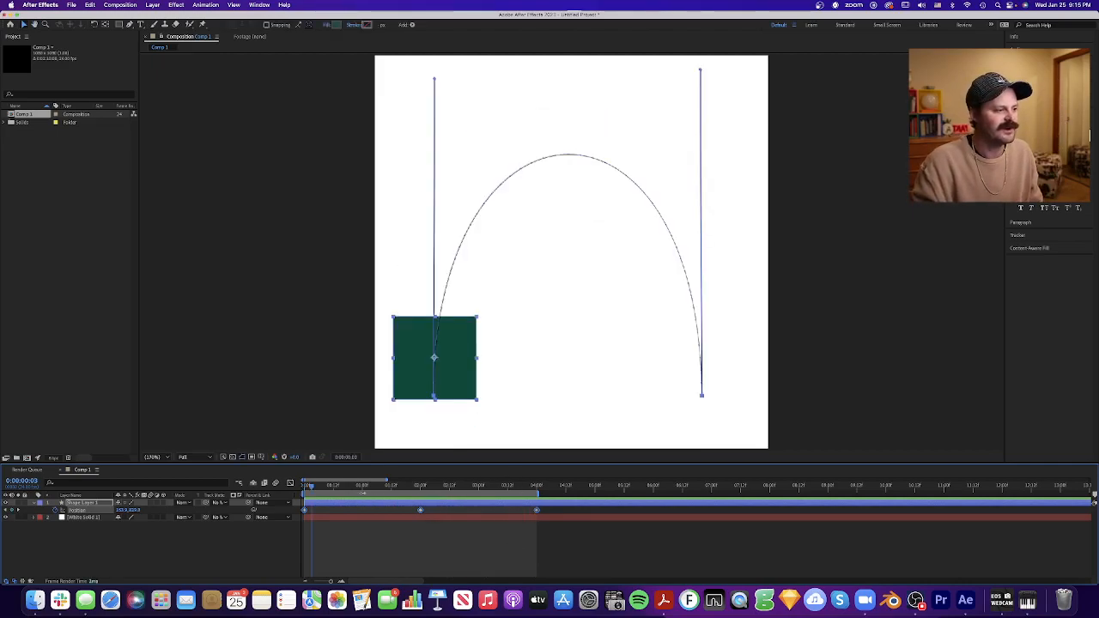
key(Home)
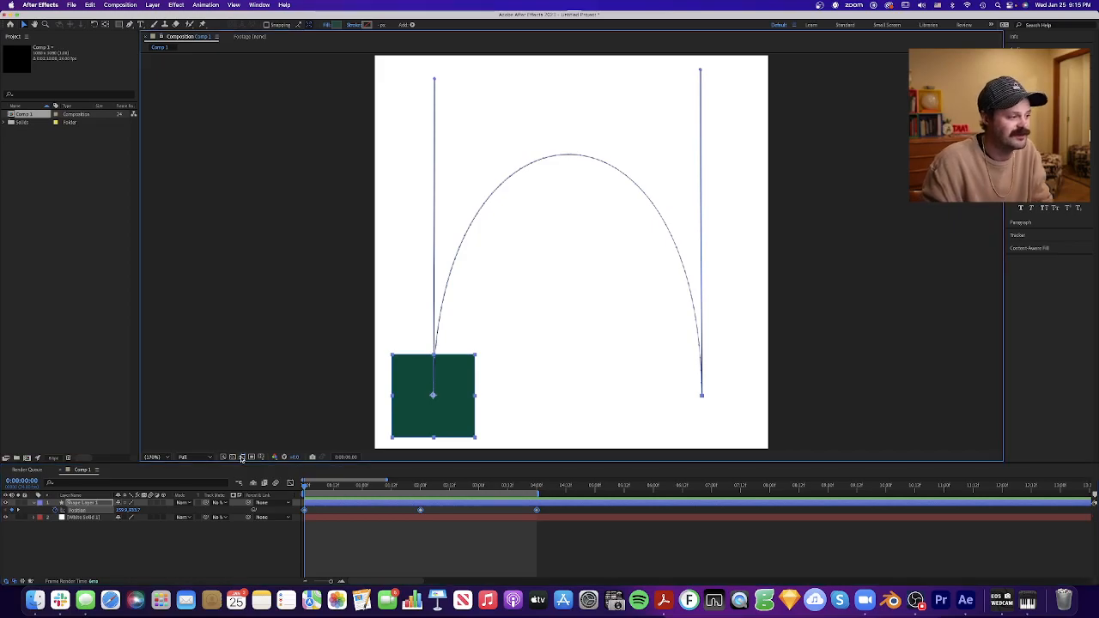
- Examine how the motion path and handles display with the square or all its position keyframes selected, and scrub to 4:00
click(442, 556)
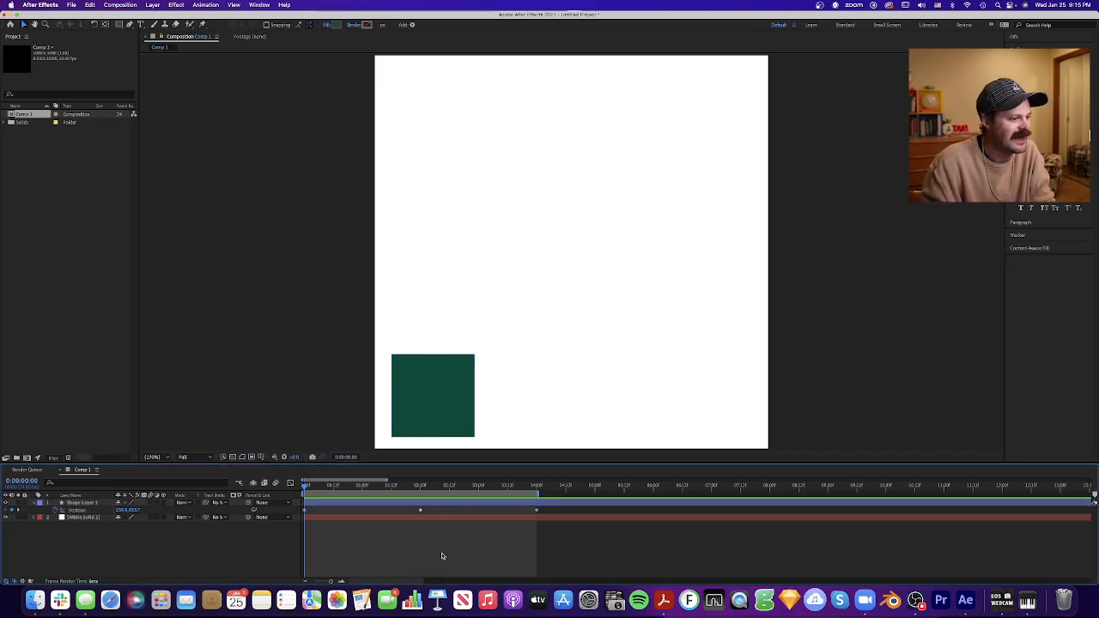
click(448, 362)
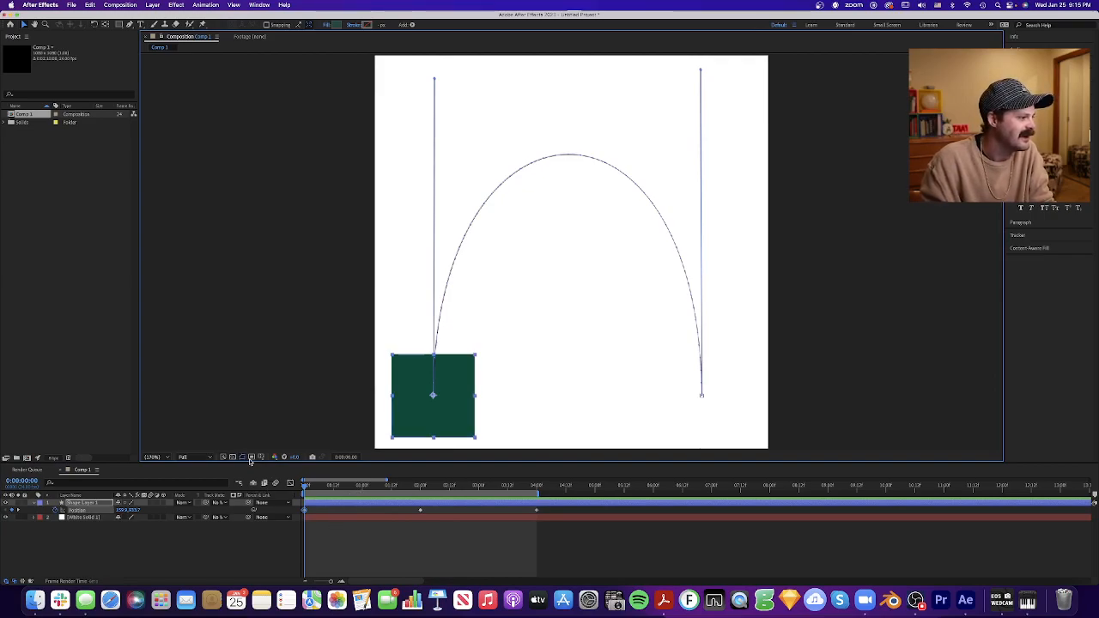
click(433, 547)
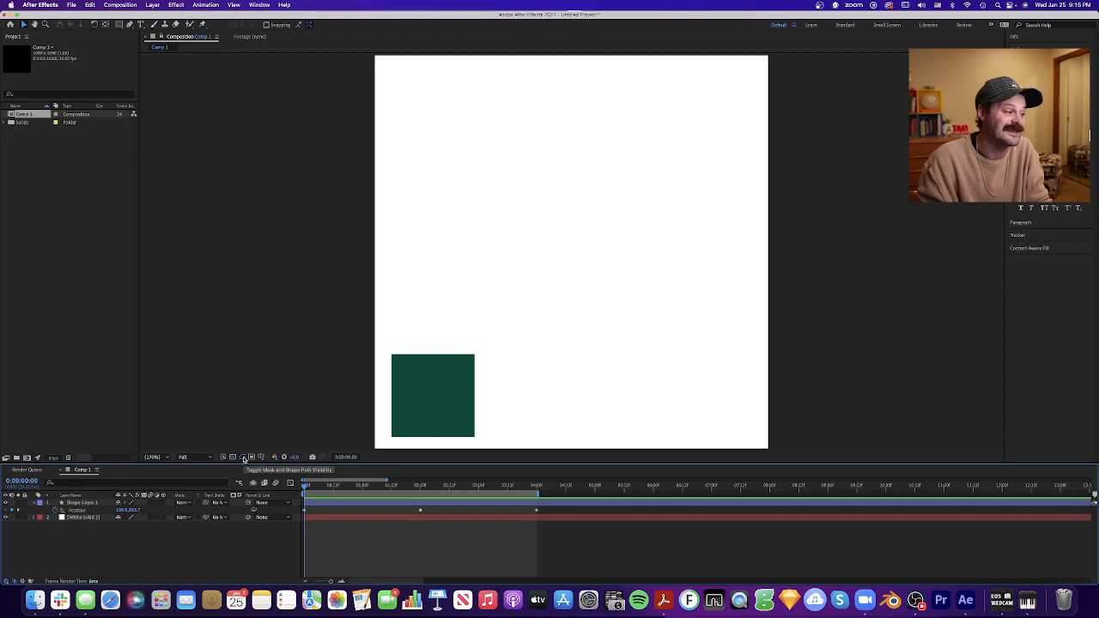
click(414, 407)
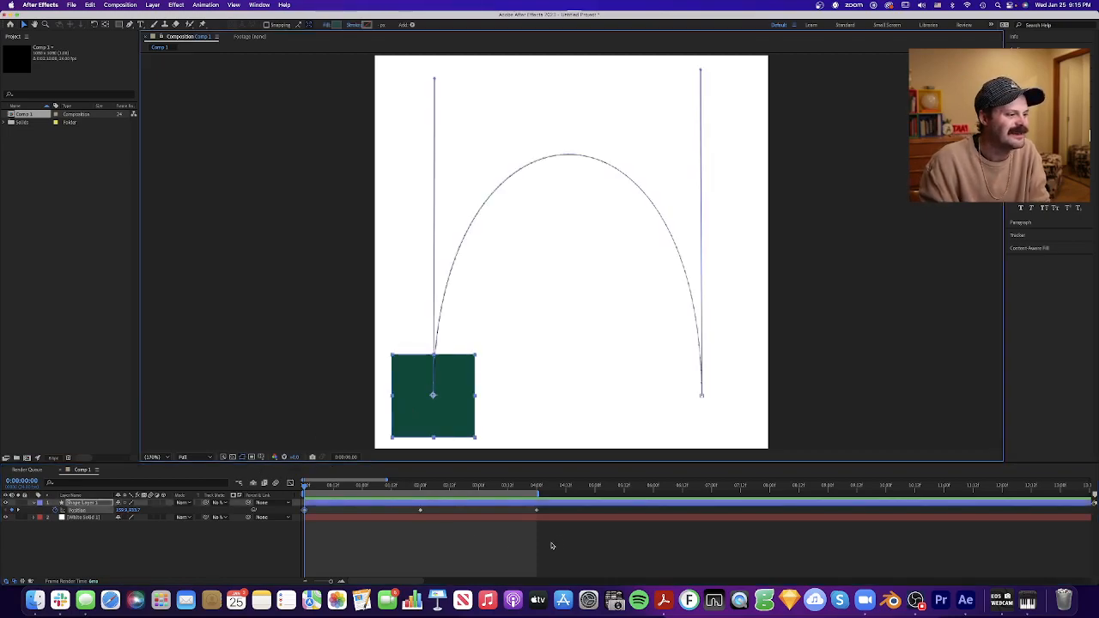
click(419, 527)
drag(418, 526, 292, 492)
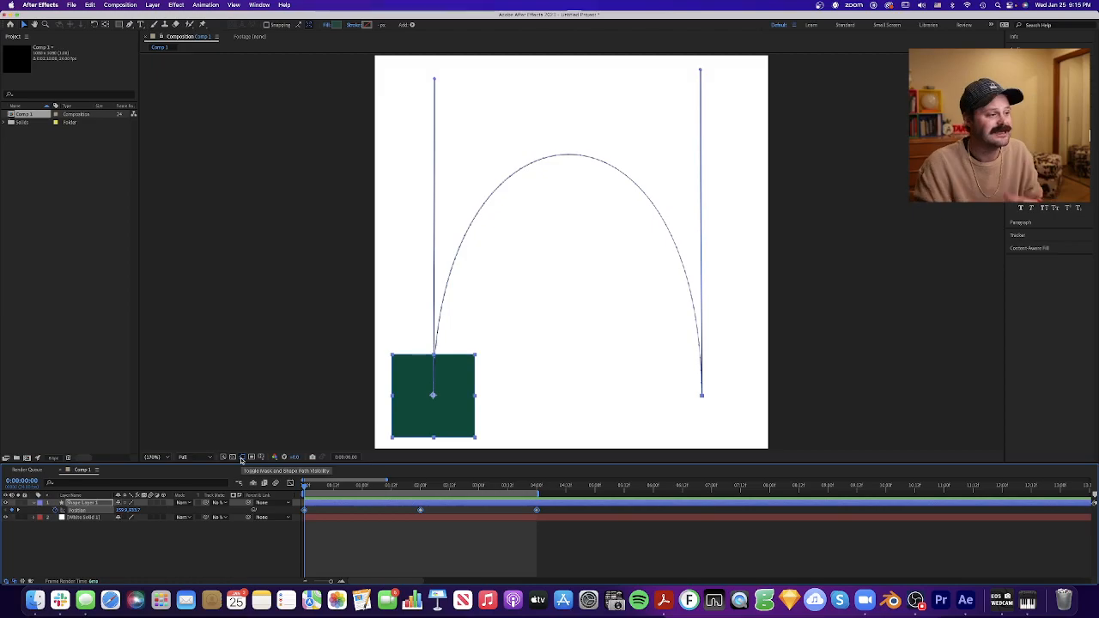
click(329, 531)
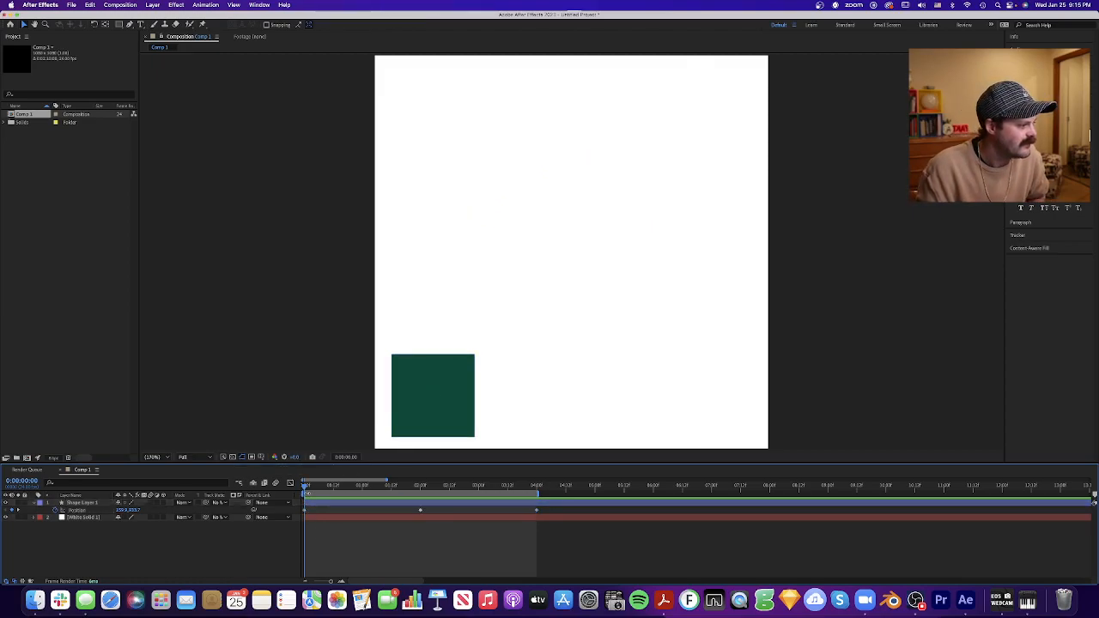
drag(305, 486, 535, 472)
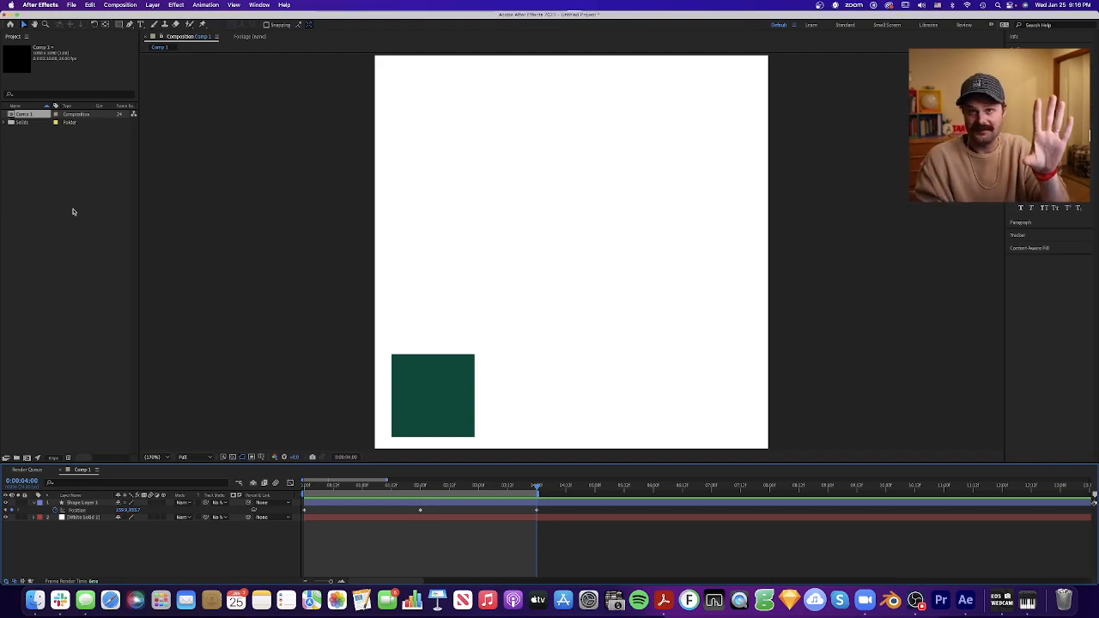
- Create a second composition and add the existing White Solid 1 to it as the background
click(36, 162)
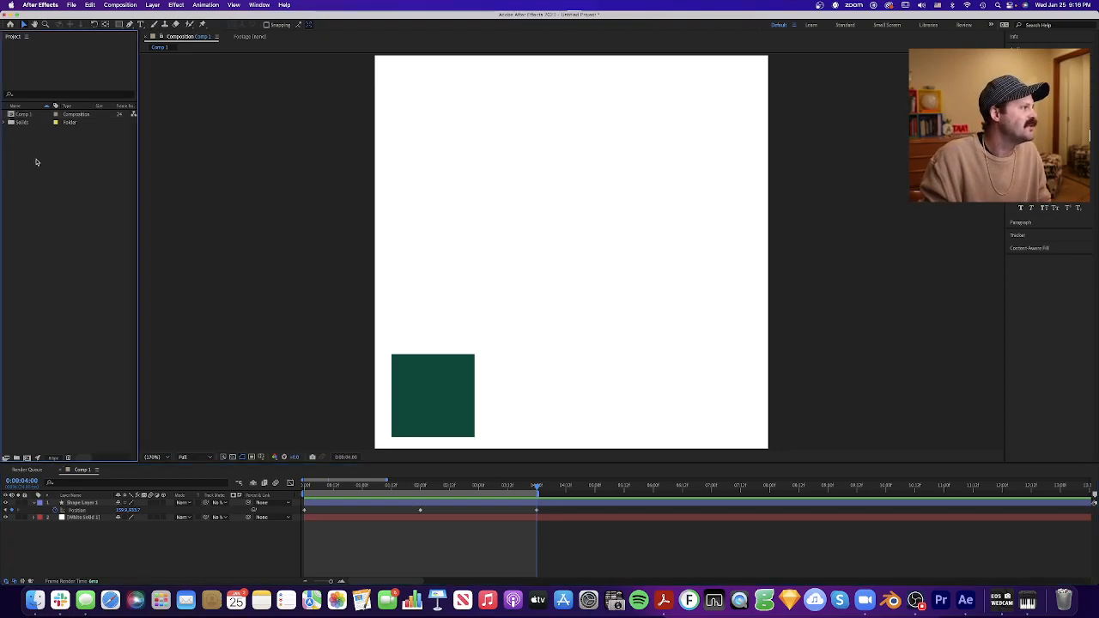
right_click(91, 173)
click(112, 180)
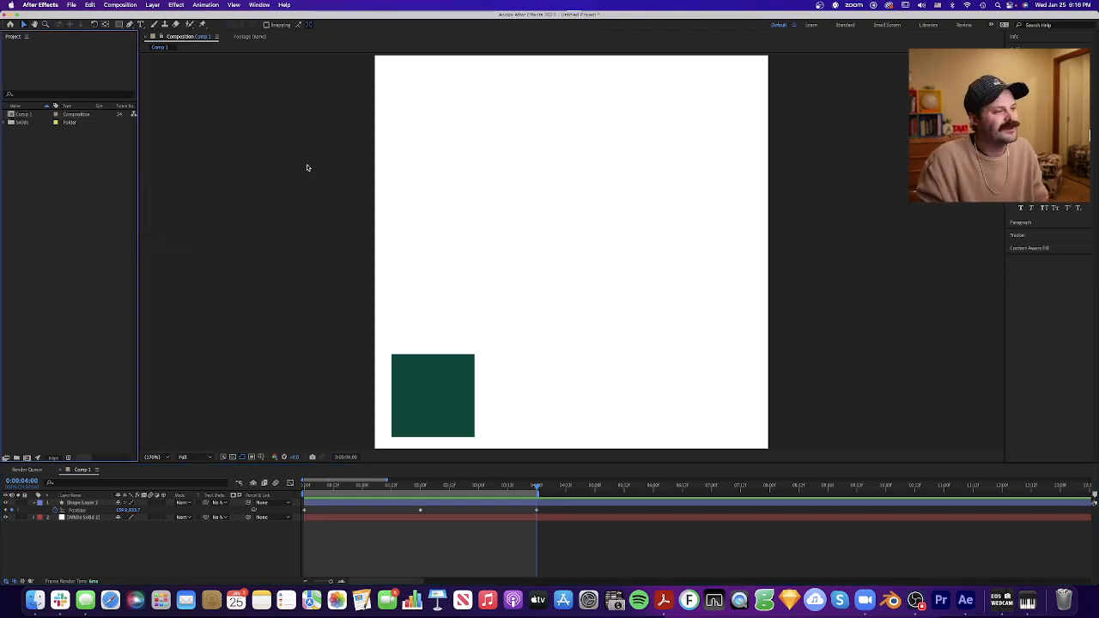
click(912, 430)
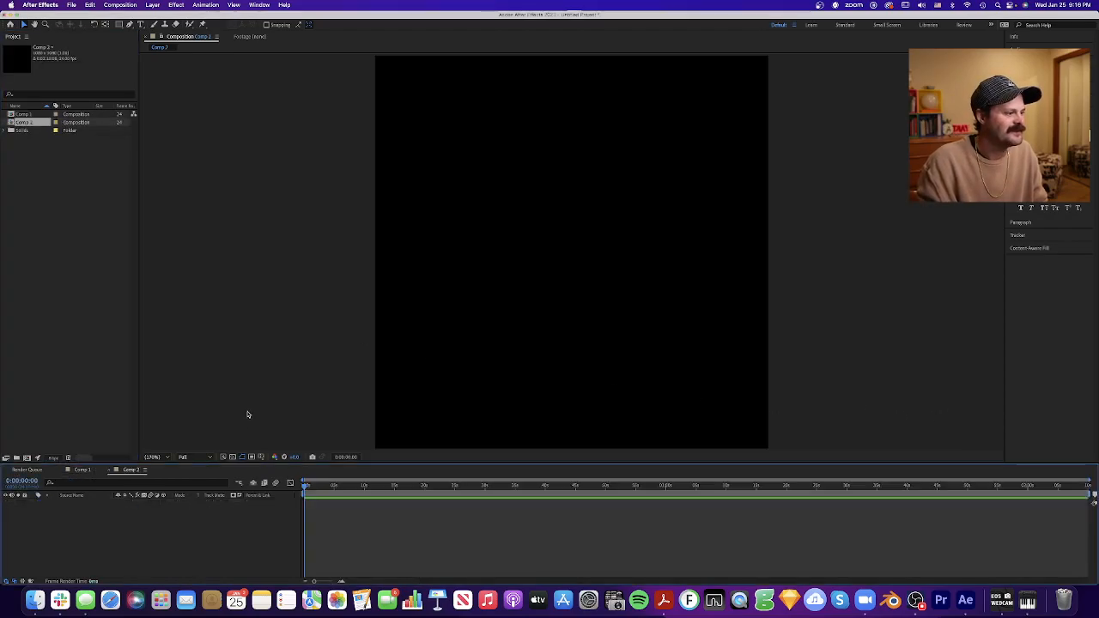
click(4, 132)
drag(32, 139, 163, 530)
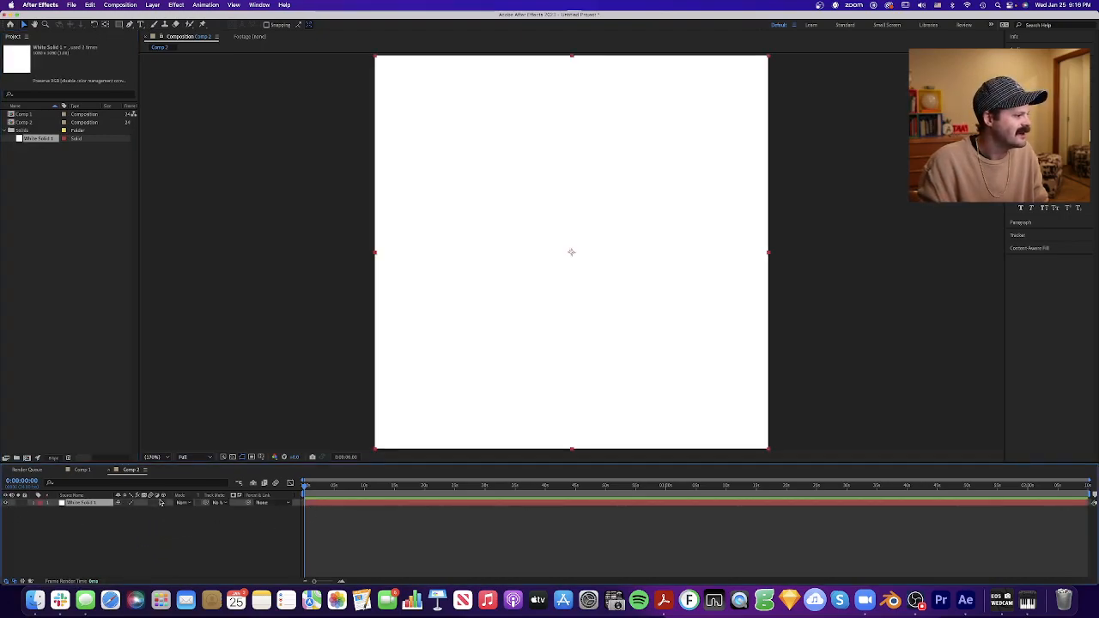
click(205, 525)
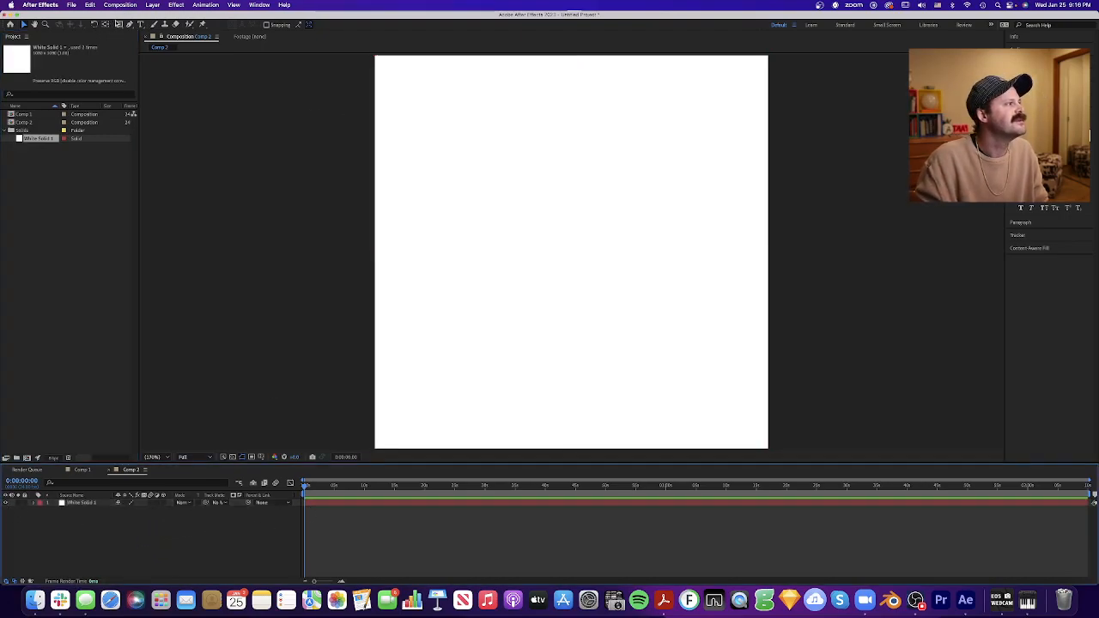
- Draw a tall, narrow green rectangle in the middle of the composition and centre its anchor point within it
click(119, 24)
mouse_move(544, 78)
mouse_down()
mouse_move(572, 250)
mouse_move(586, 250)
mouse_move(567, 396)
mouse_up()
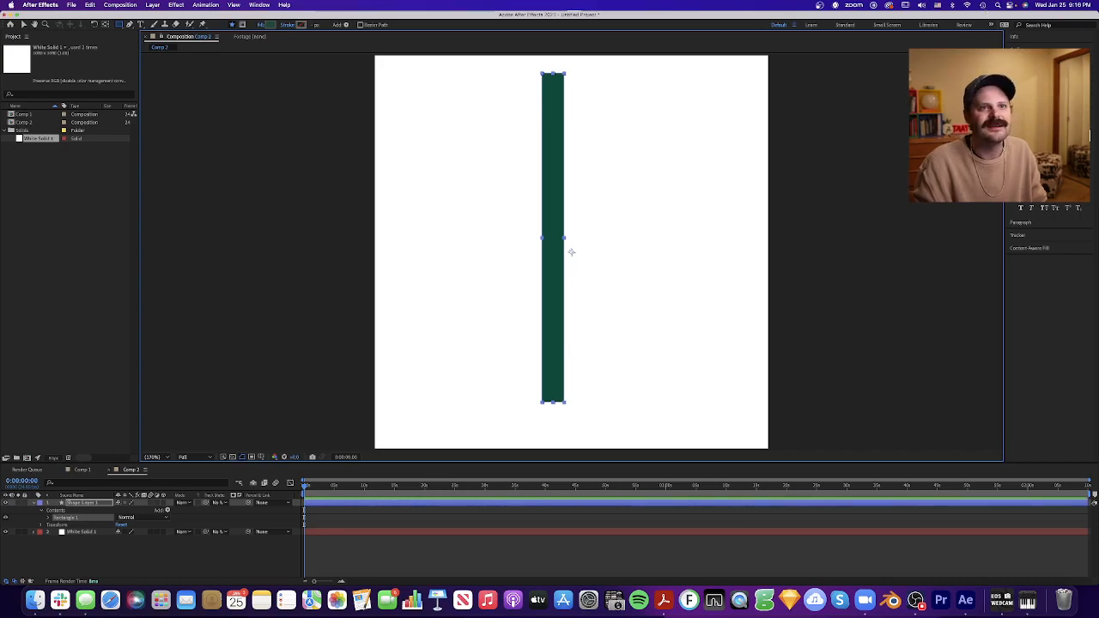
drag(571, 251, 590, 267)
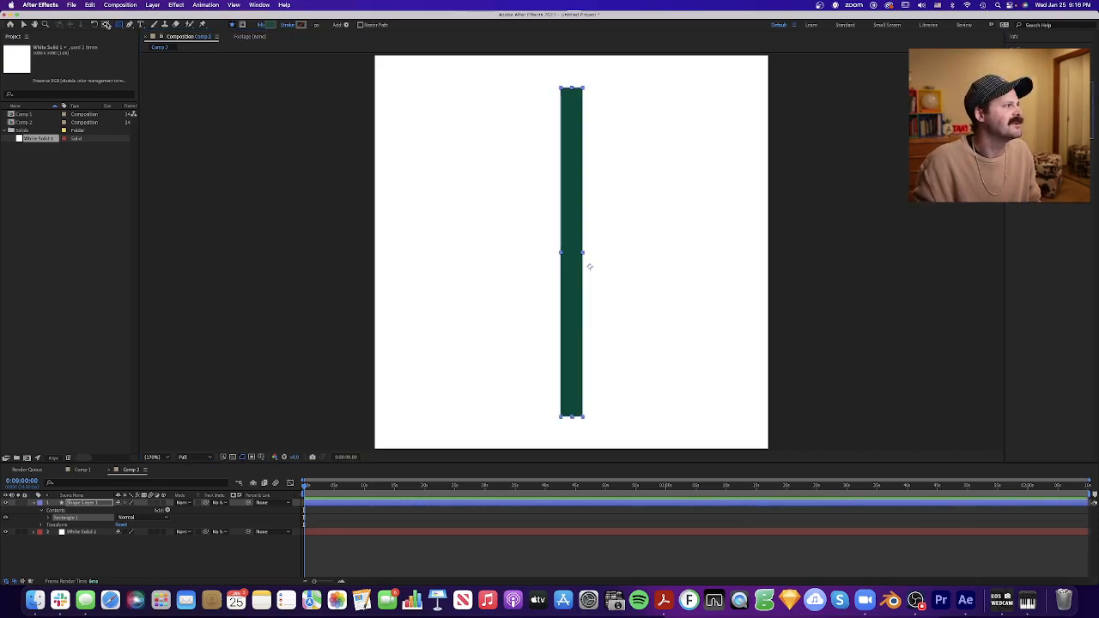
click(106, 25)
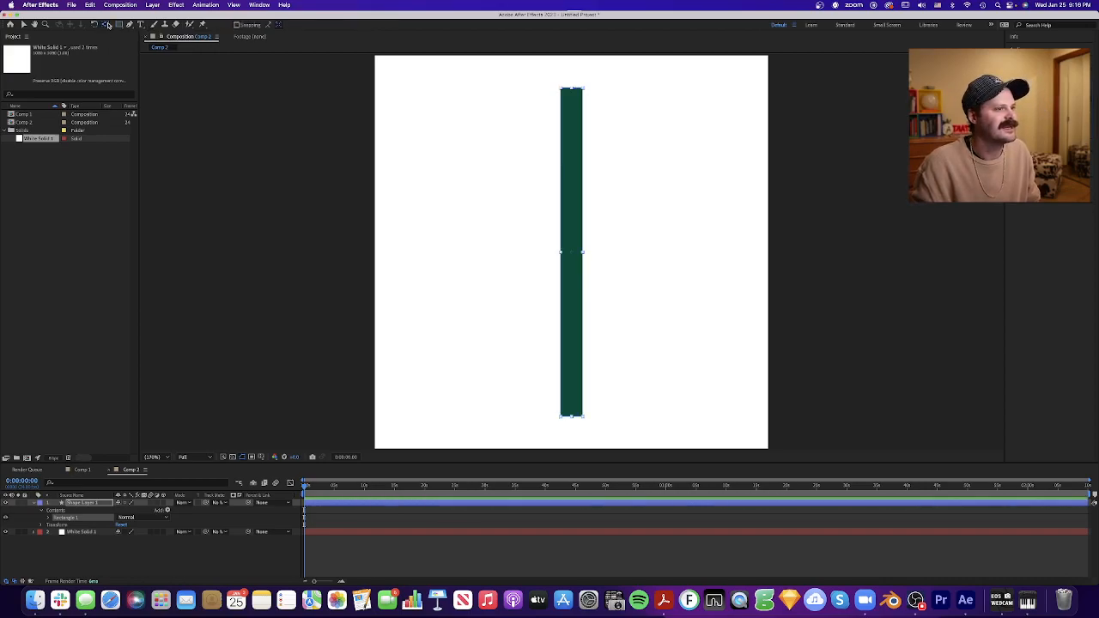
click(25, 27)
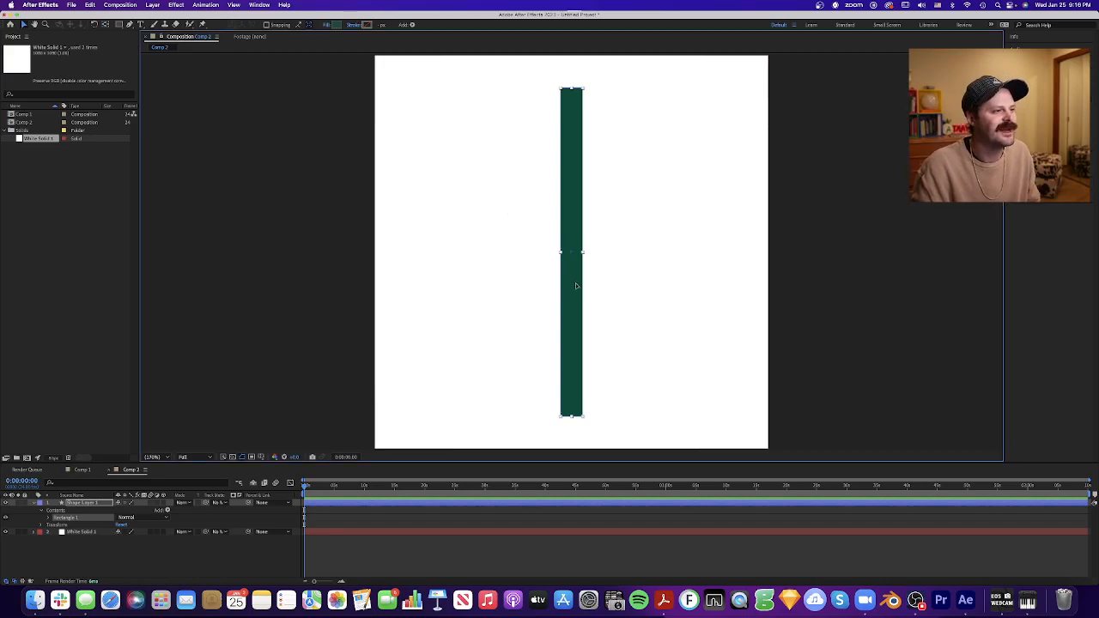
- Set a starting rotation keyframe of 0° on the green rectangle's layer at the first frame
click(473, 506)
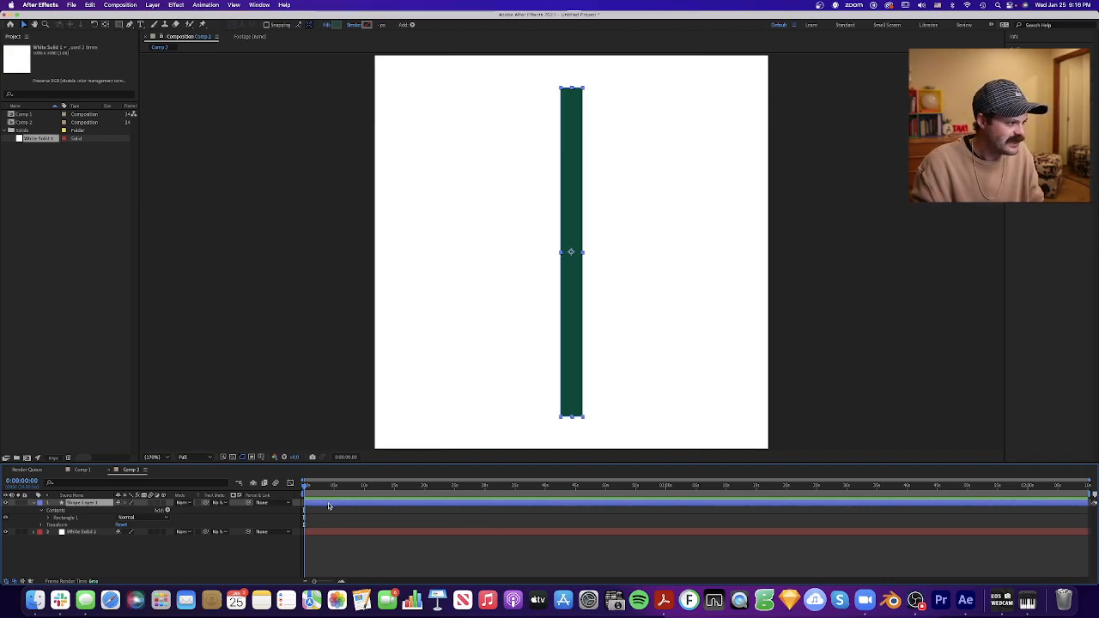
key(r)
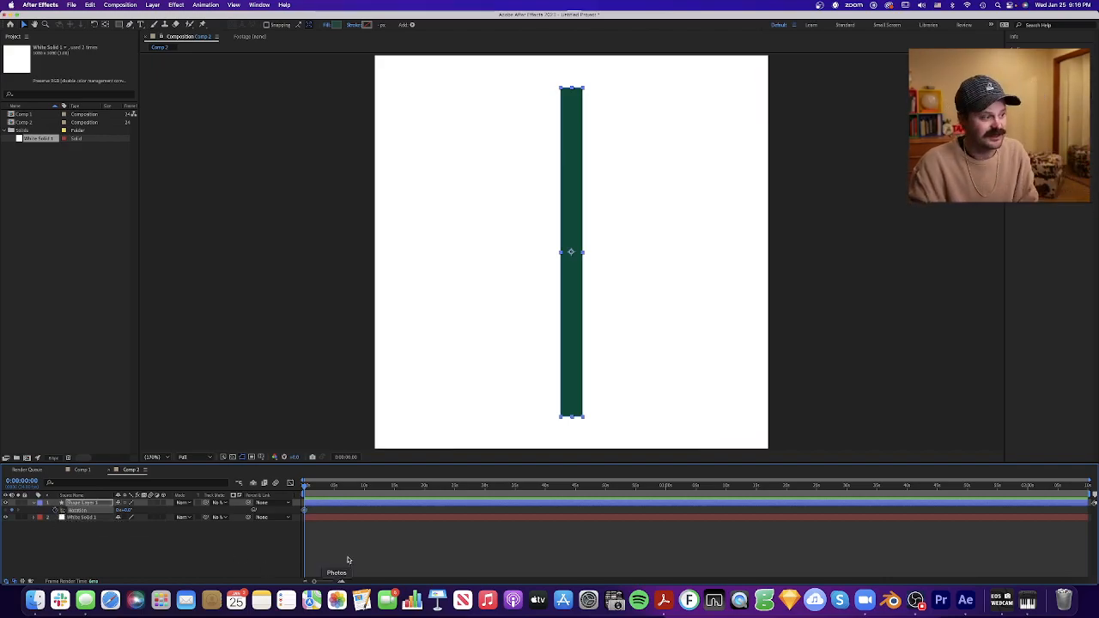
click(312, 527)
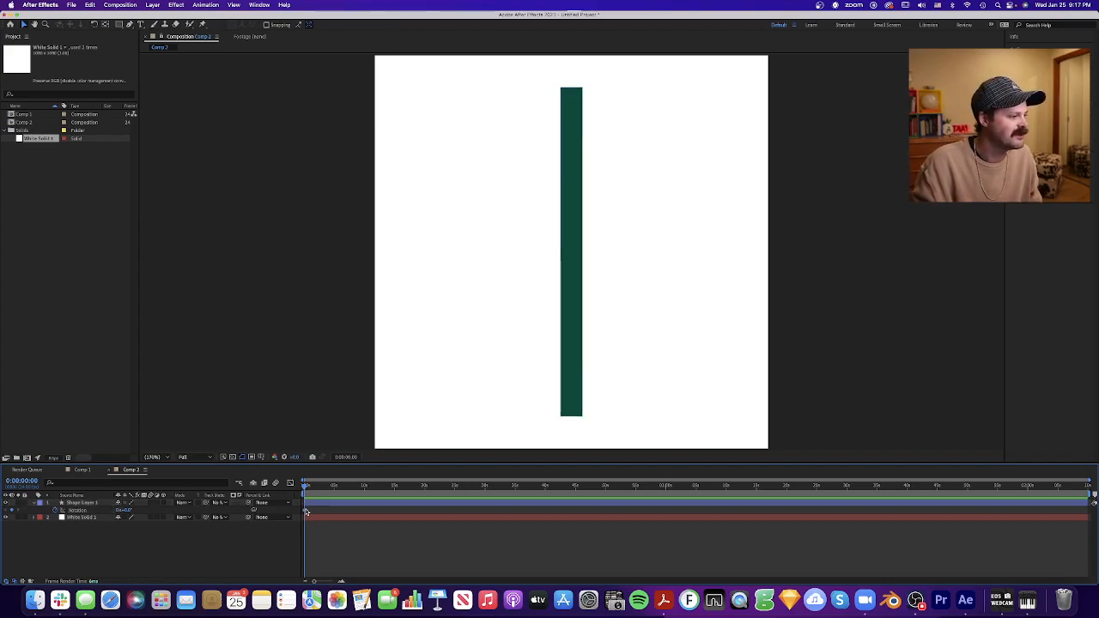
click(306, 511)
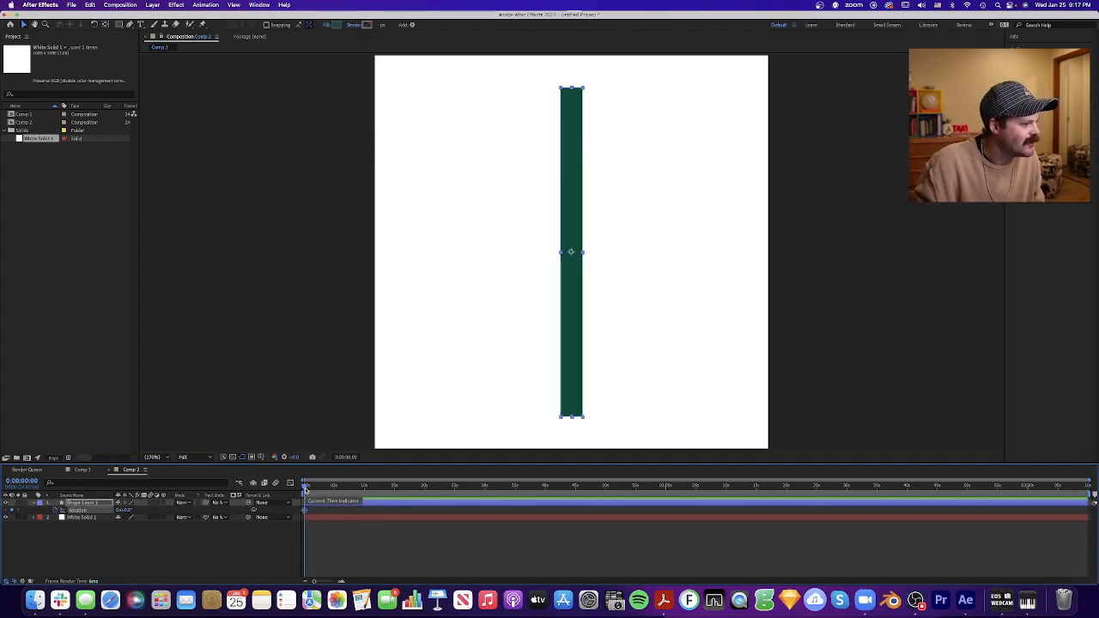
- Add a rotation keyframe of 180° for the green rectangle at 2:00
drag(314, 584, 329, 584)
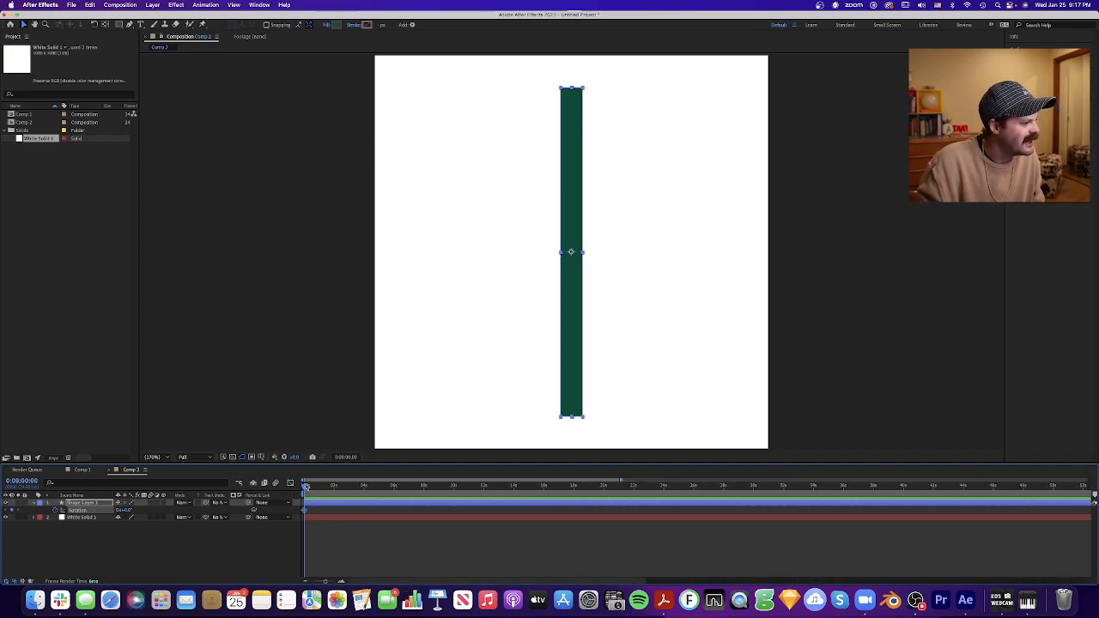
drag(320, 490, 335, 488)
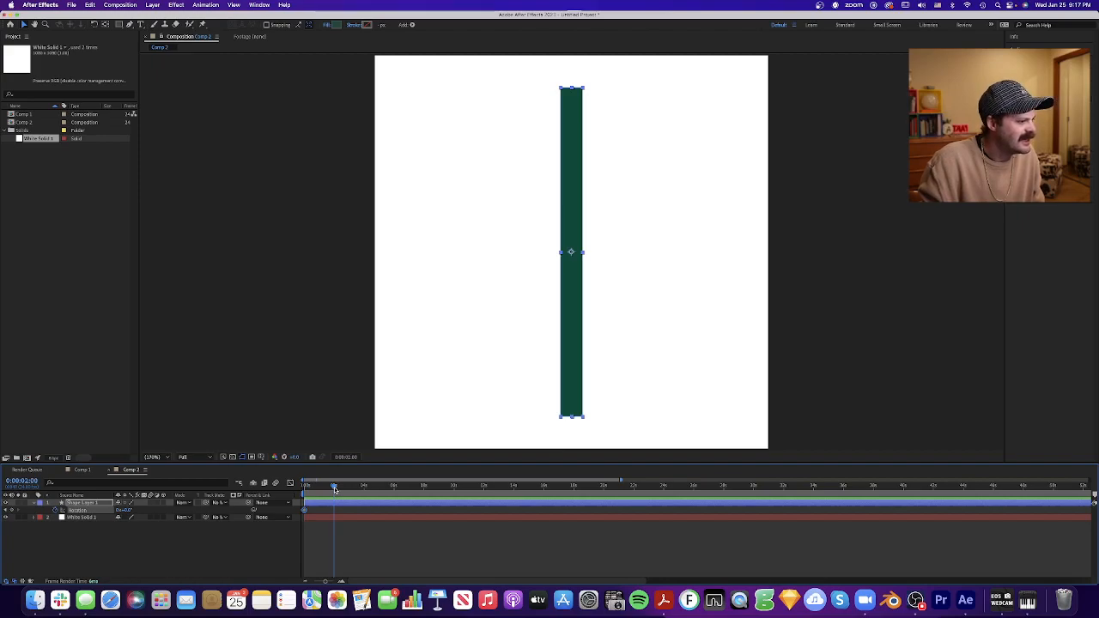
click(126, 510)
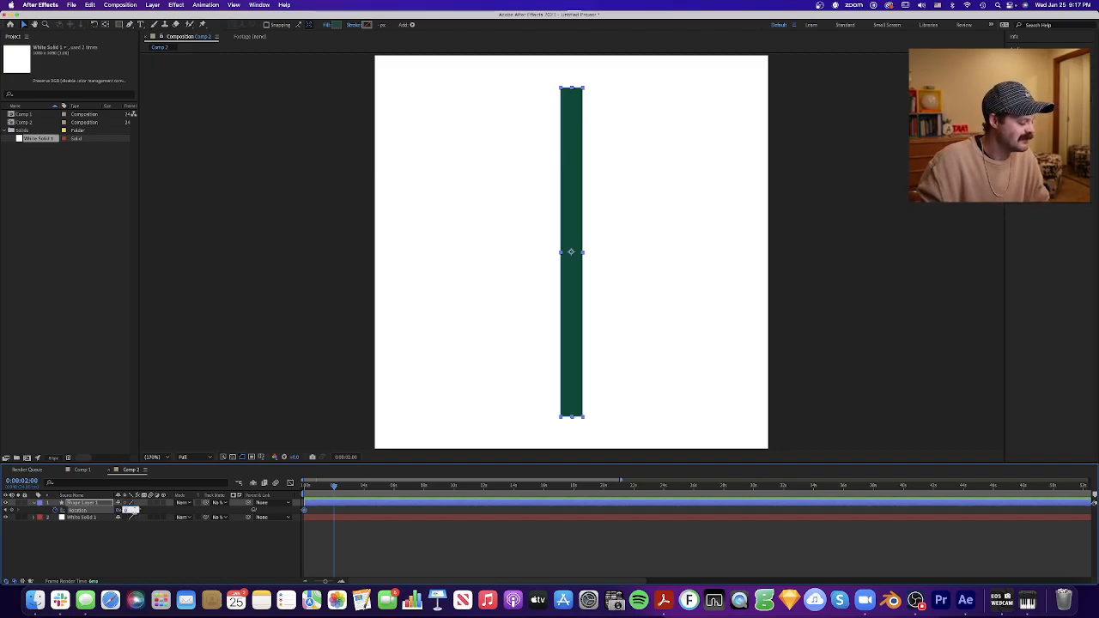
text(180)
key(Tab)
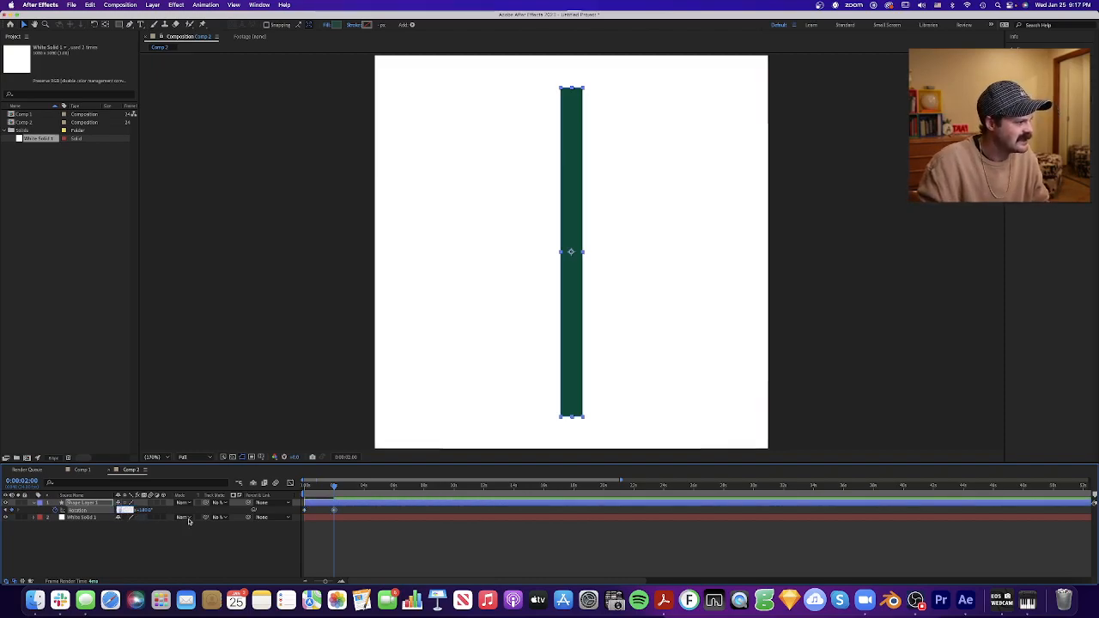
click(336, 535)
- Preview the rectangle's half-turn rotation from the first frame
key(Home)
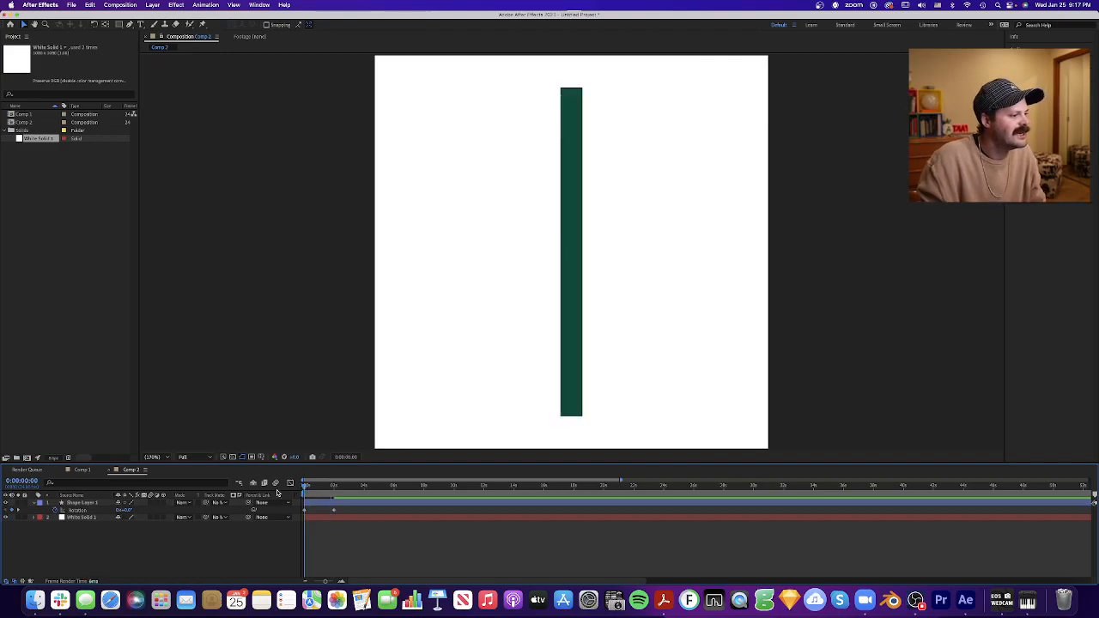
key(space)
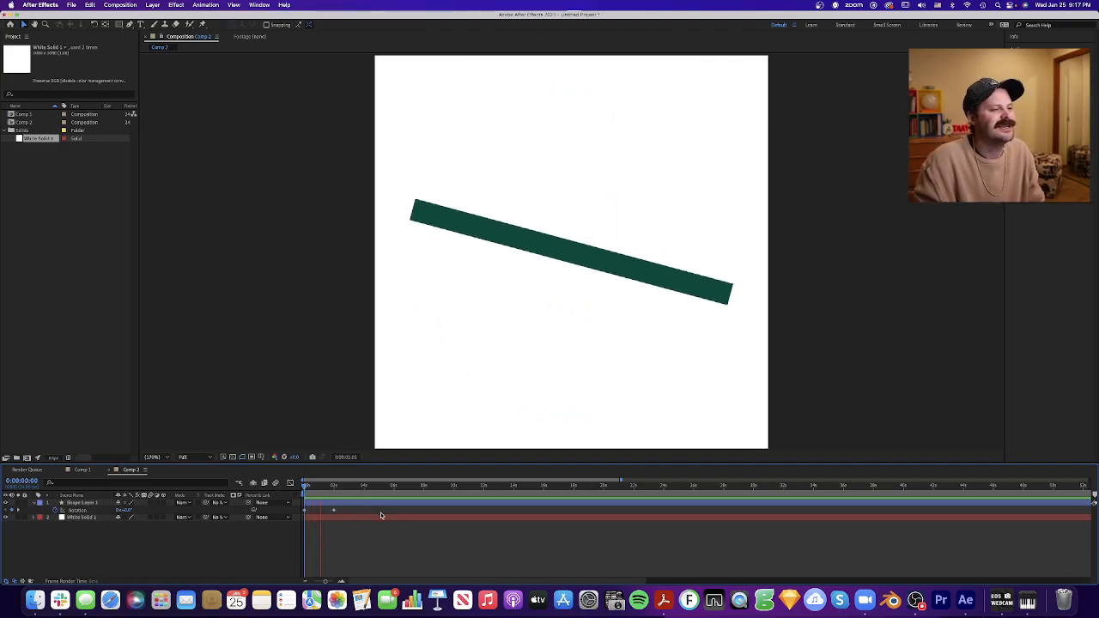
click(334, 489)
drag(335, 489, 291, 496)
key(space)
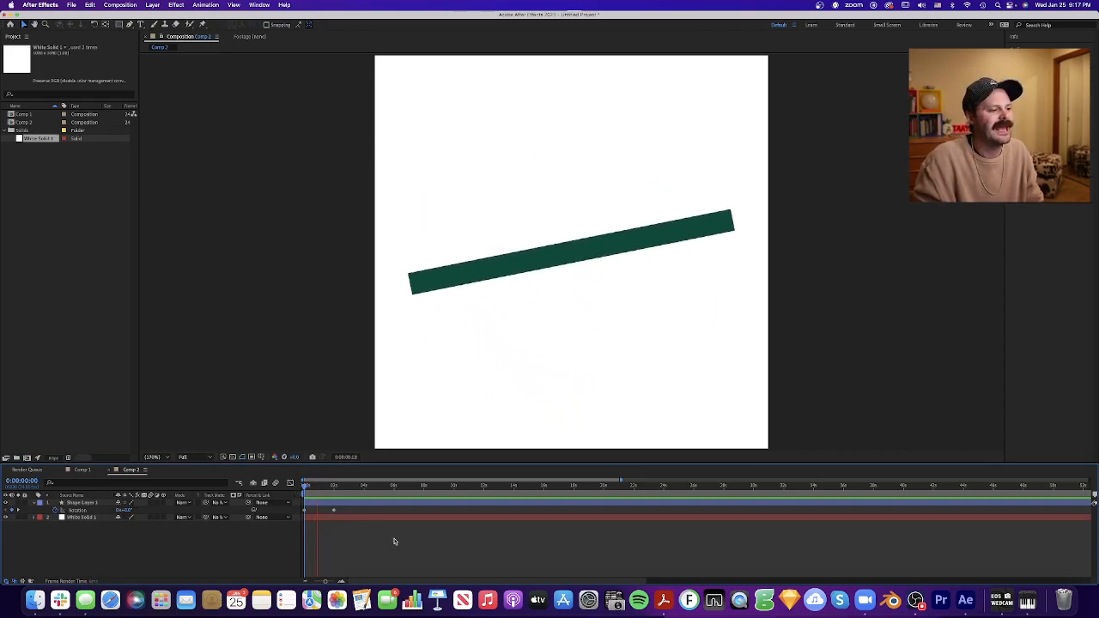
key(space)
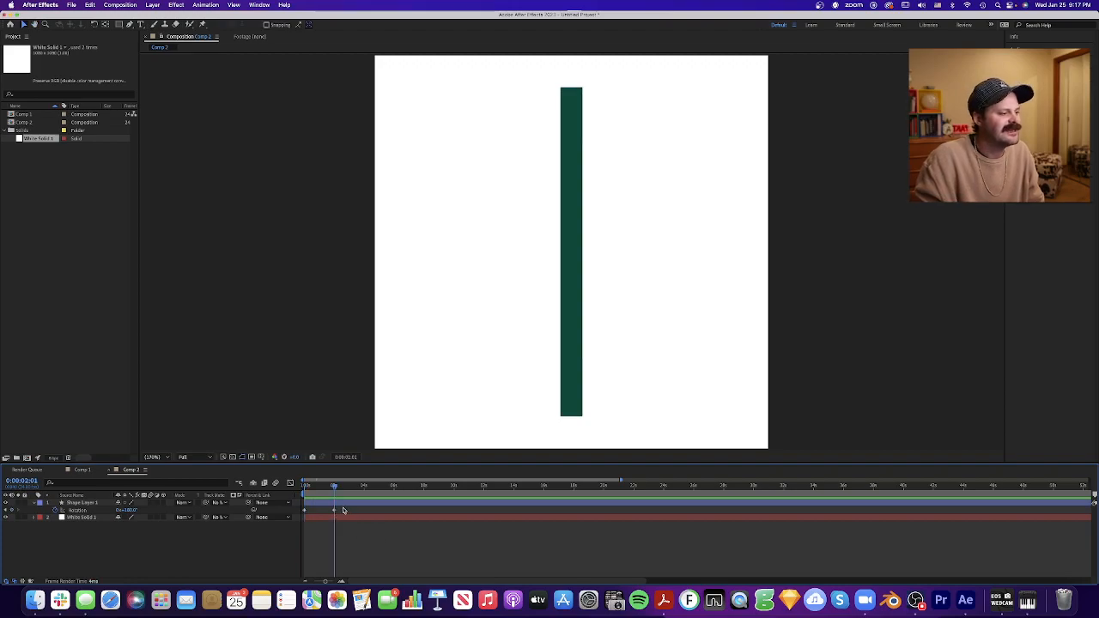
- Delete the rotation keyframe at 2:00 and set the rotation to one full revolution at 4:00
click(327, 514)
key(Delete)
drag(340, 487, 365, 488)
click(129, 511)
text(1)
key(Tab)
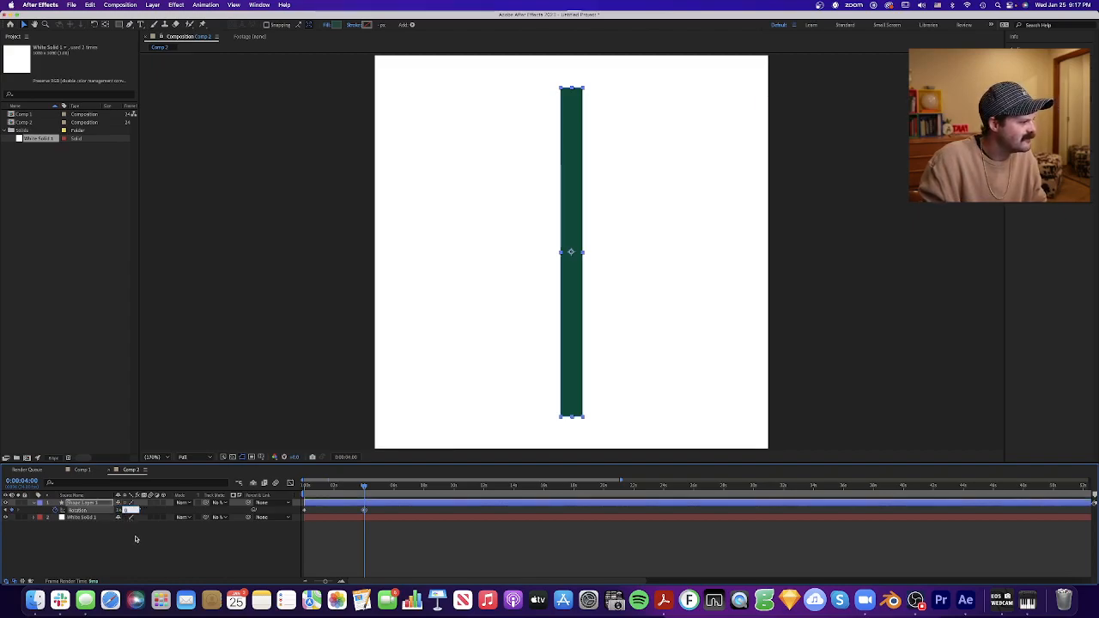
- Preview the rectangle's full revolution from the first frame and move the playhead to 4:00
drag(359, 487, 268, 491)
key(space)
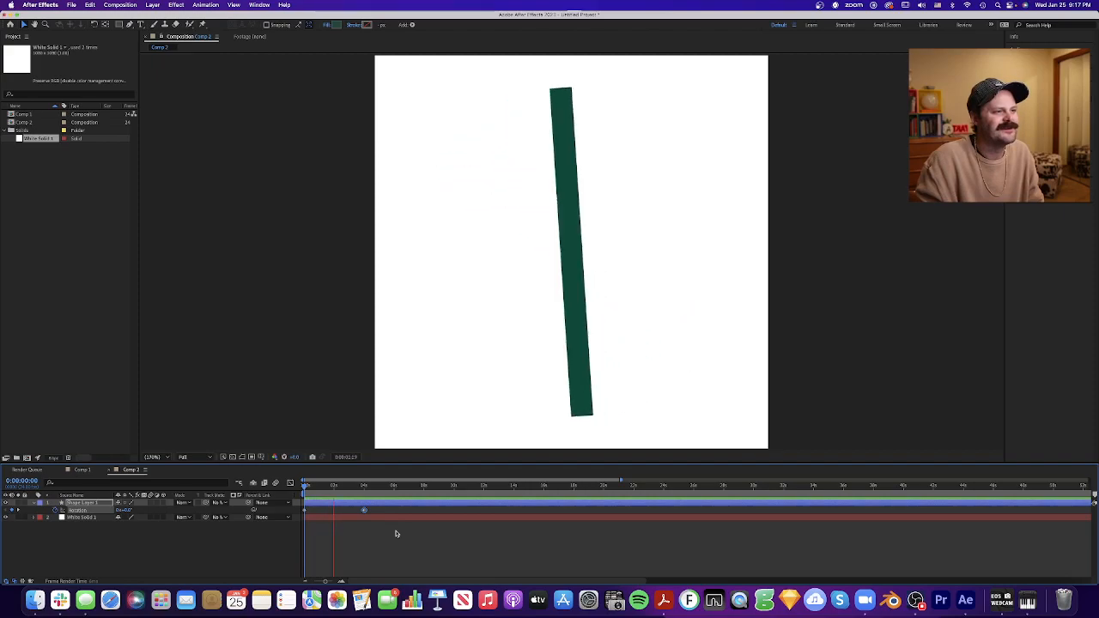
key(space)
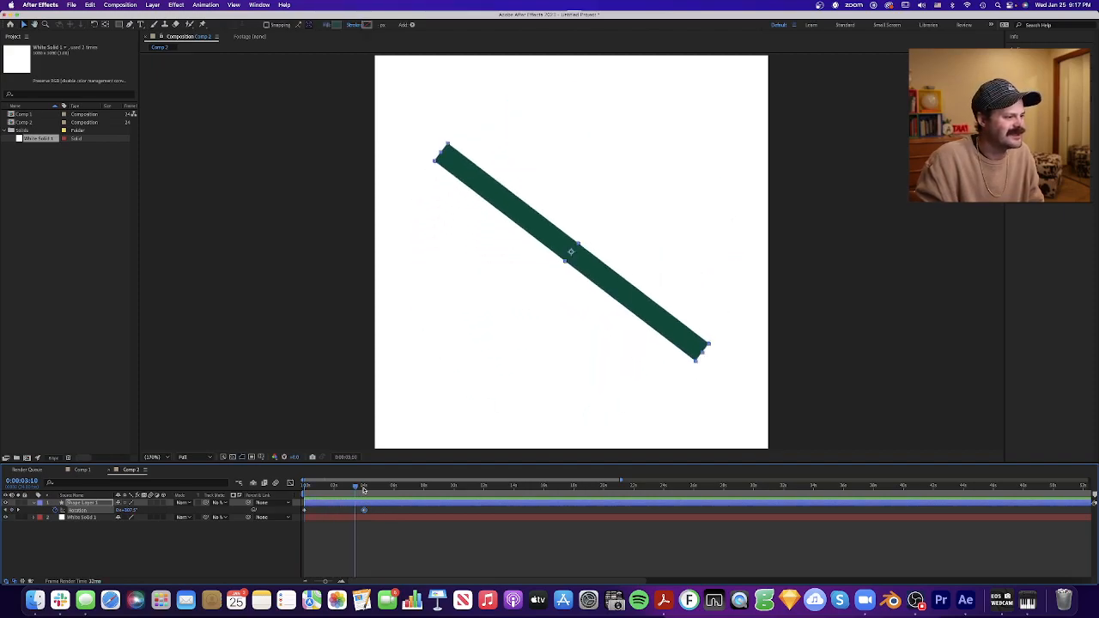
click(365, 487)
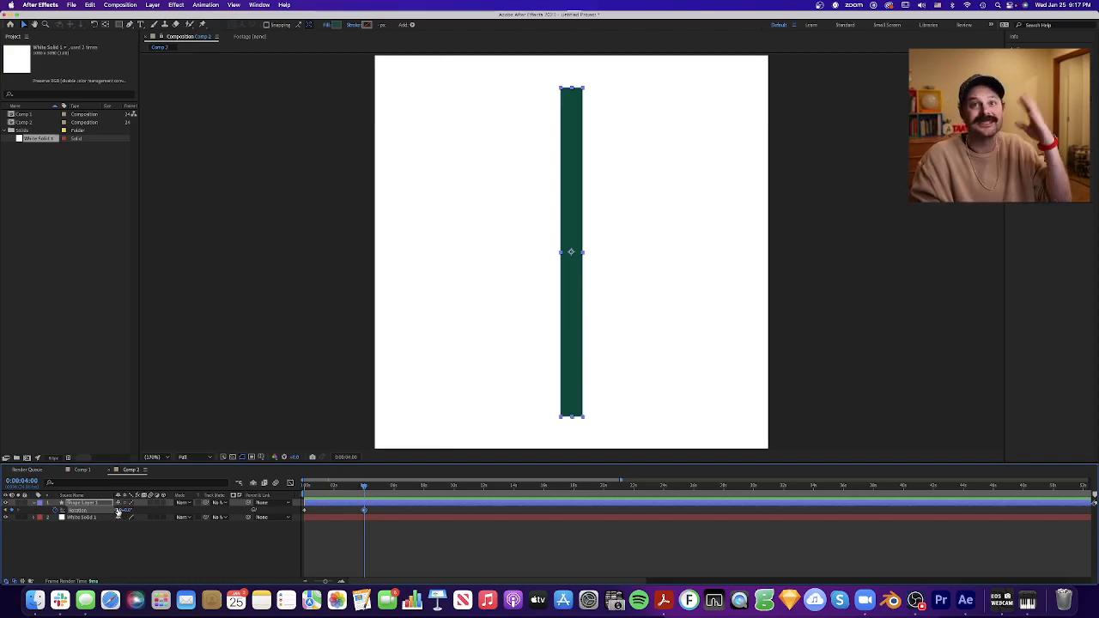
- Shorten the work area to end at about 4:00 and preview the rotation as a loop
drag(339, 487, 299, 488)
click(364, 487)
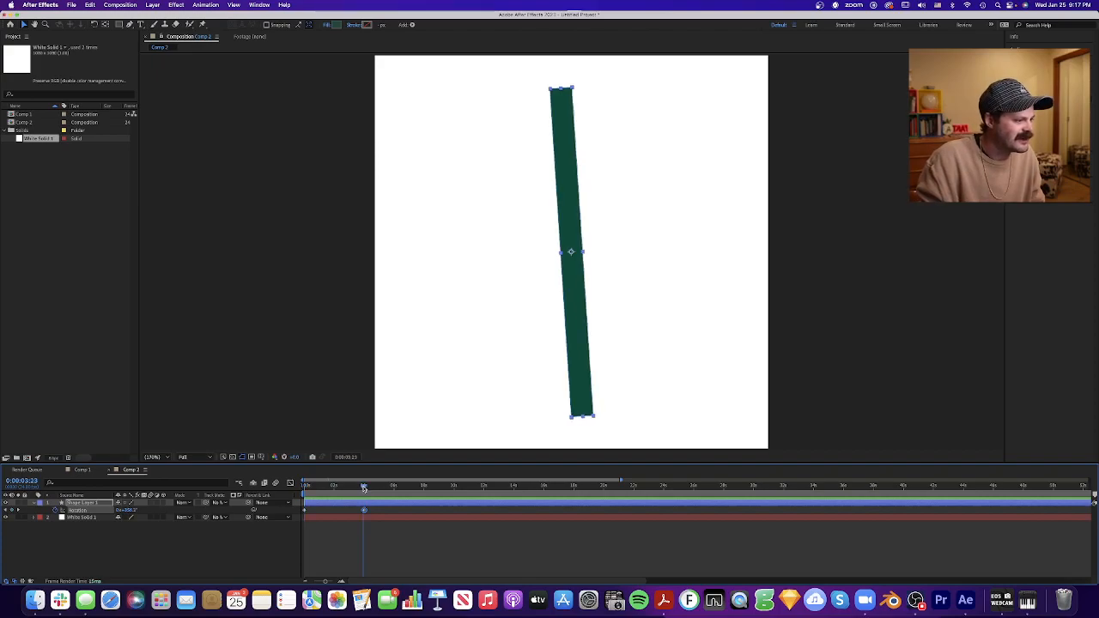
key(space)
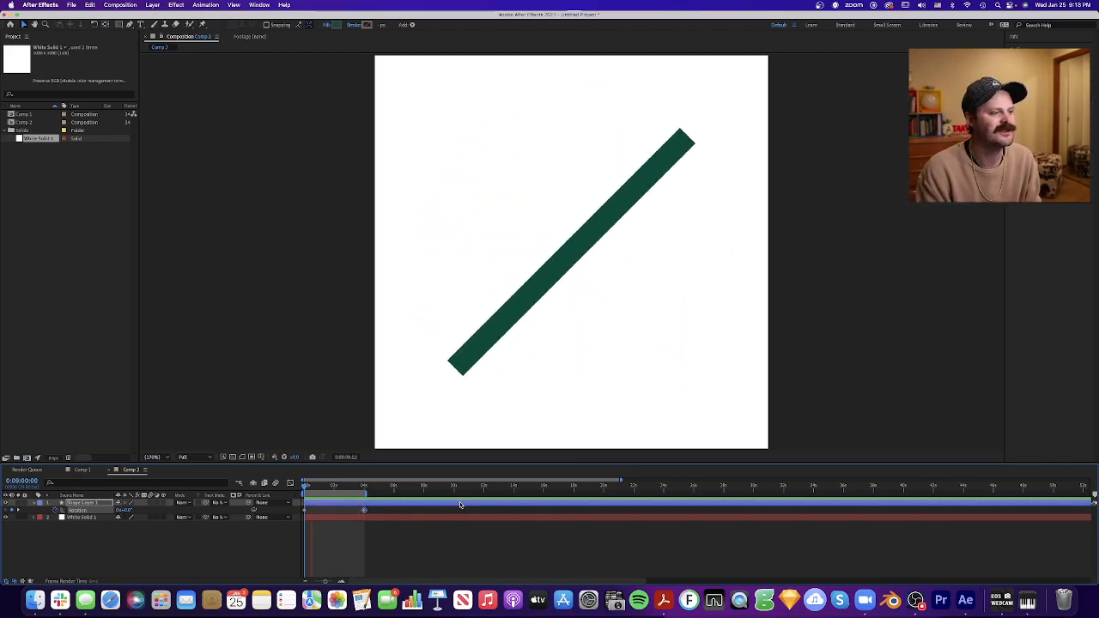
key(space)
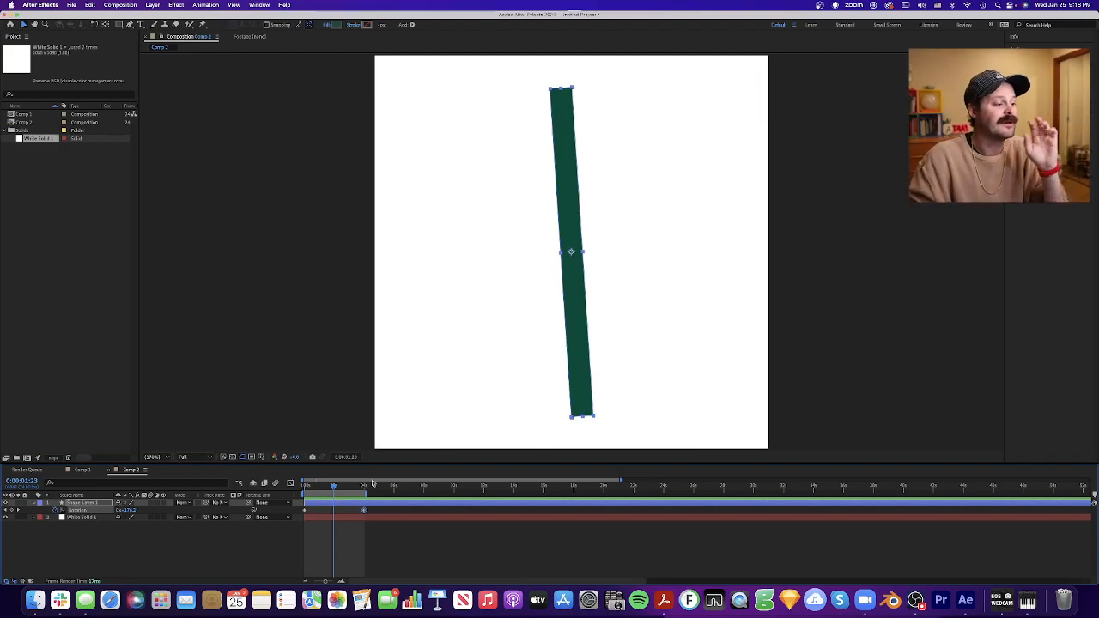
- Select both rotation keyframes, replay the looping rotation from the first frame, and scrub to 4:00
click(387, 538)
drag(386, 539, 266, 502)
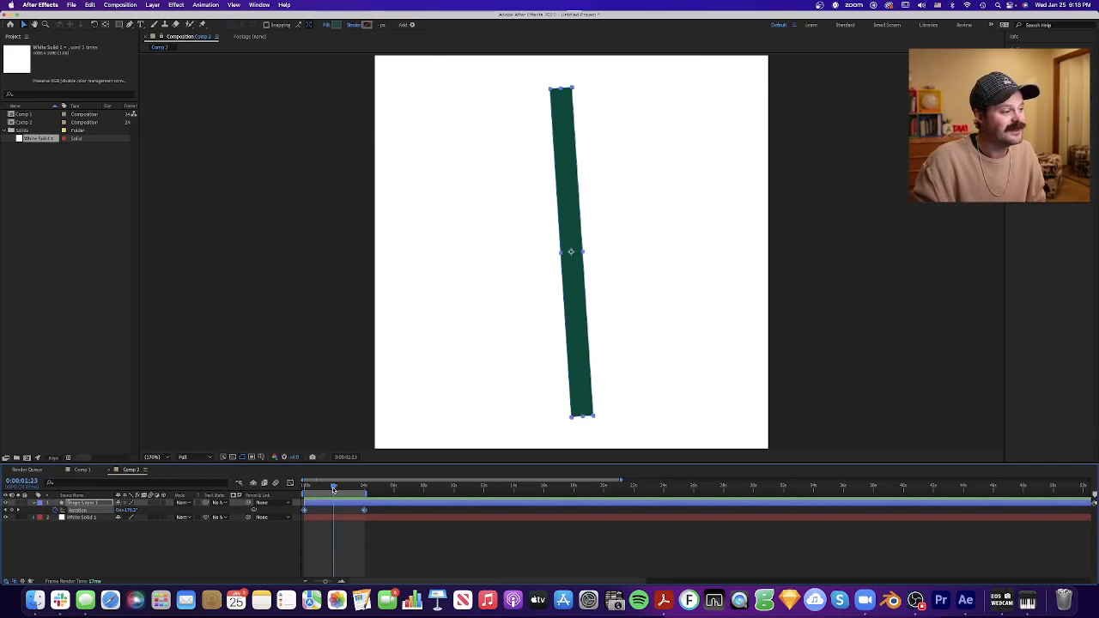
key(Home)
key(space)
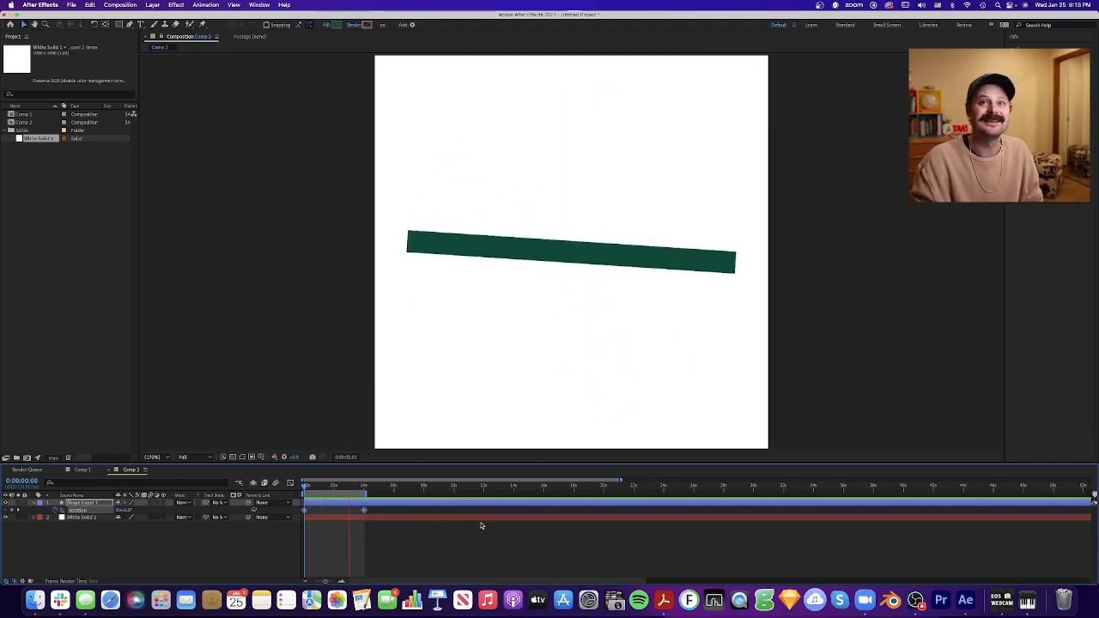
key(space)
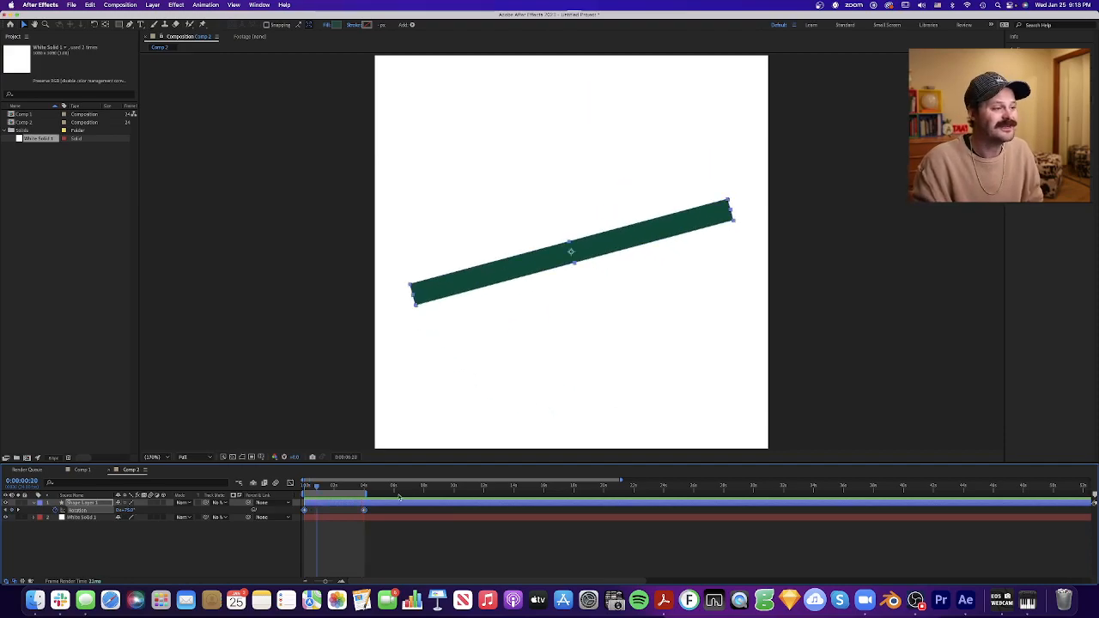
drag(317, 486, 364, 488)
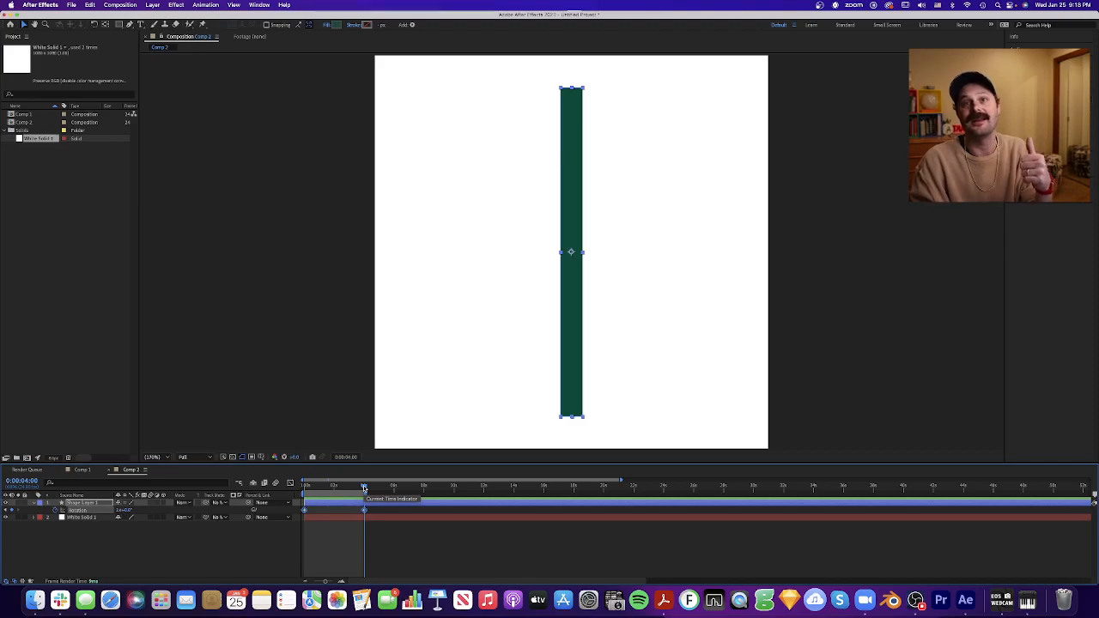
- Select both rotation keyframes at 0:00 and 4:00 and show their curve in the graph editor
drag(378, 536, 302, 500)
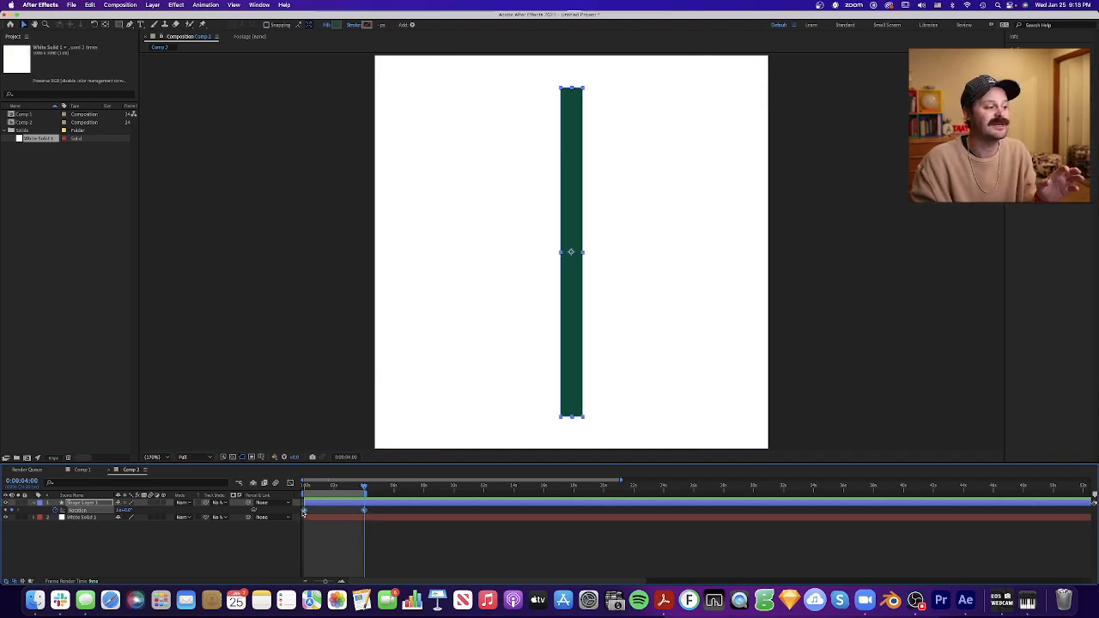
drag(382, 537, 302, 502)
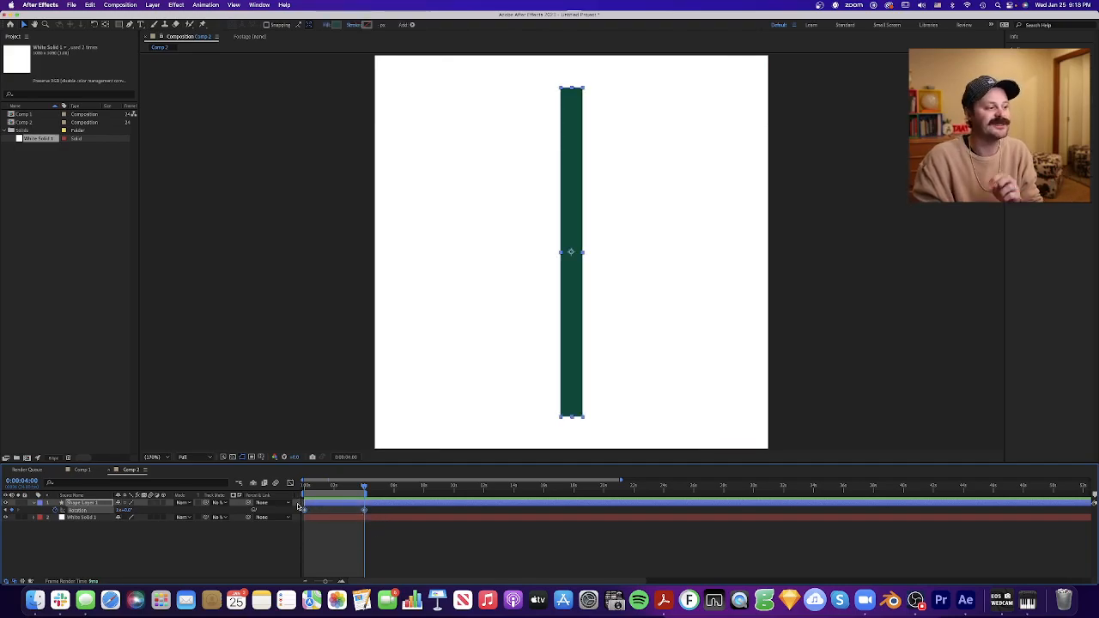
drag(331, 487, 364, 494)
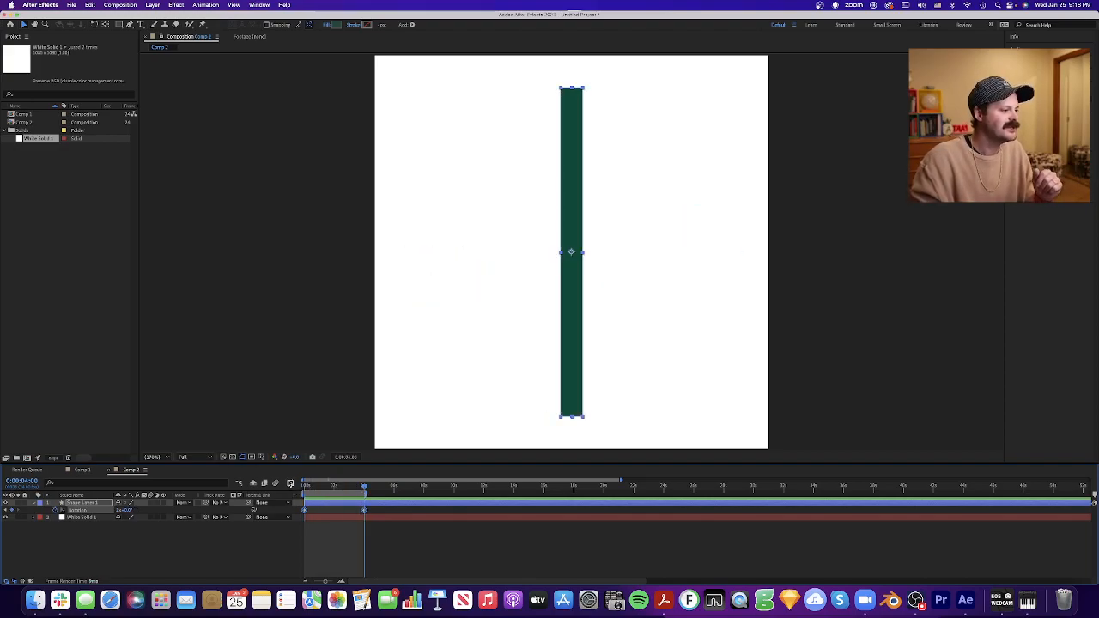
click(290, 484)
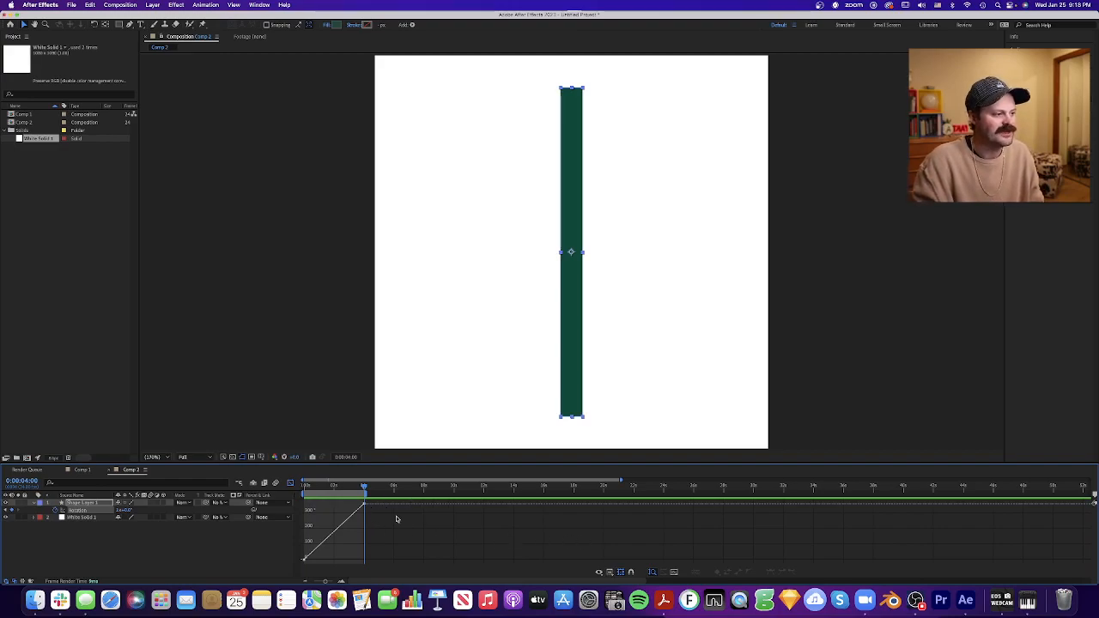
- Examine the rotation's speed graph and return to editing the value graph
click(612, 574)
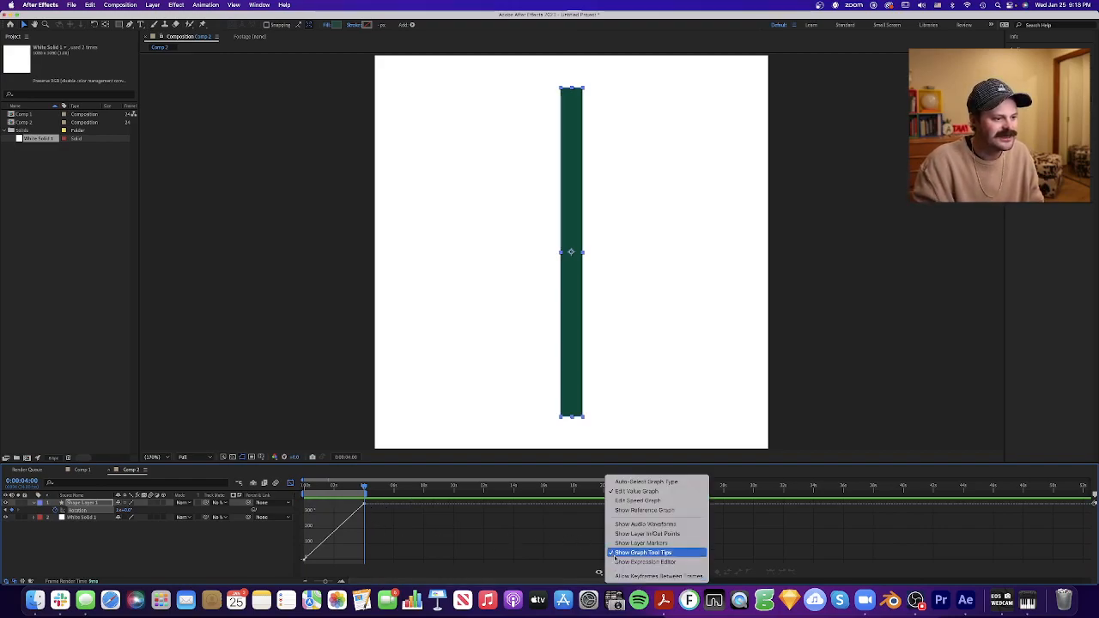
click(638, 505)
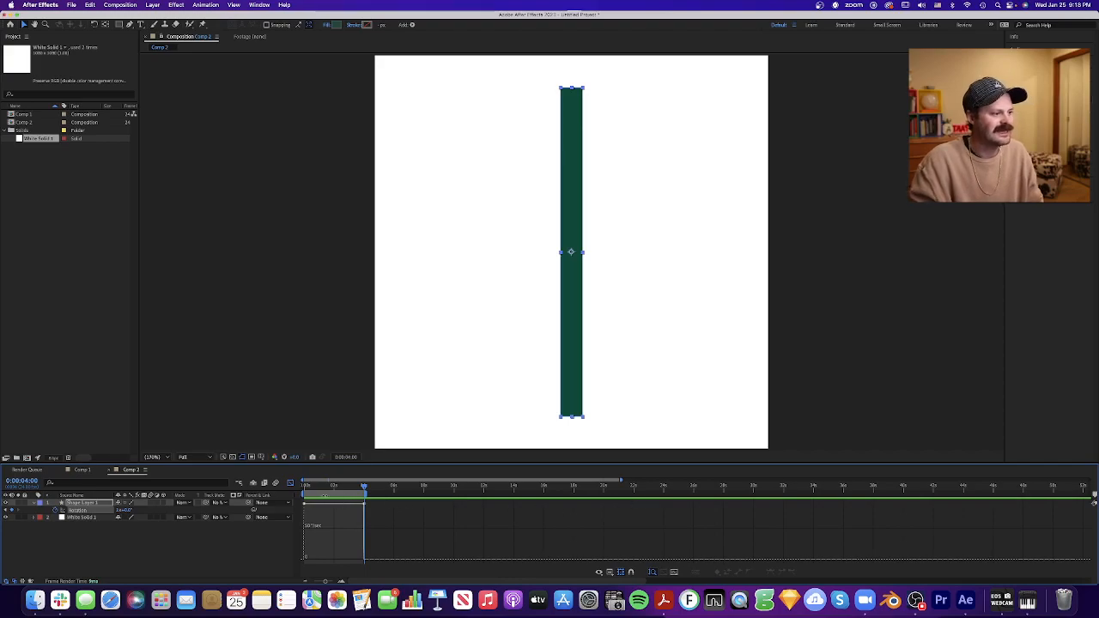
click(609, 572)
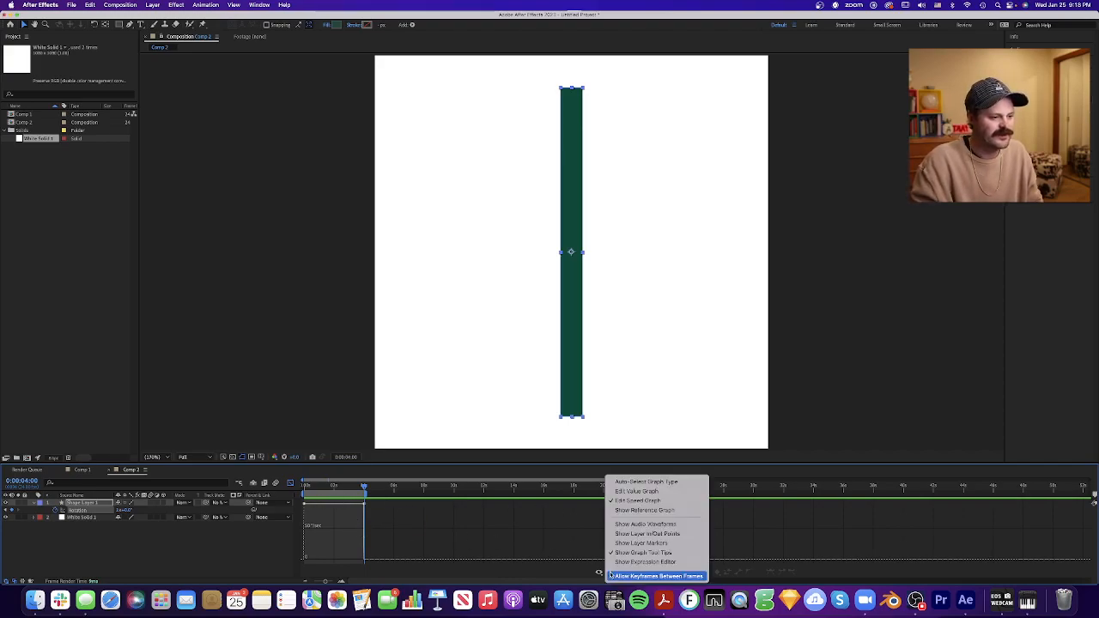
click(633, 492)
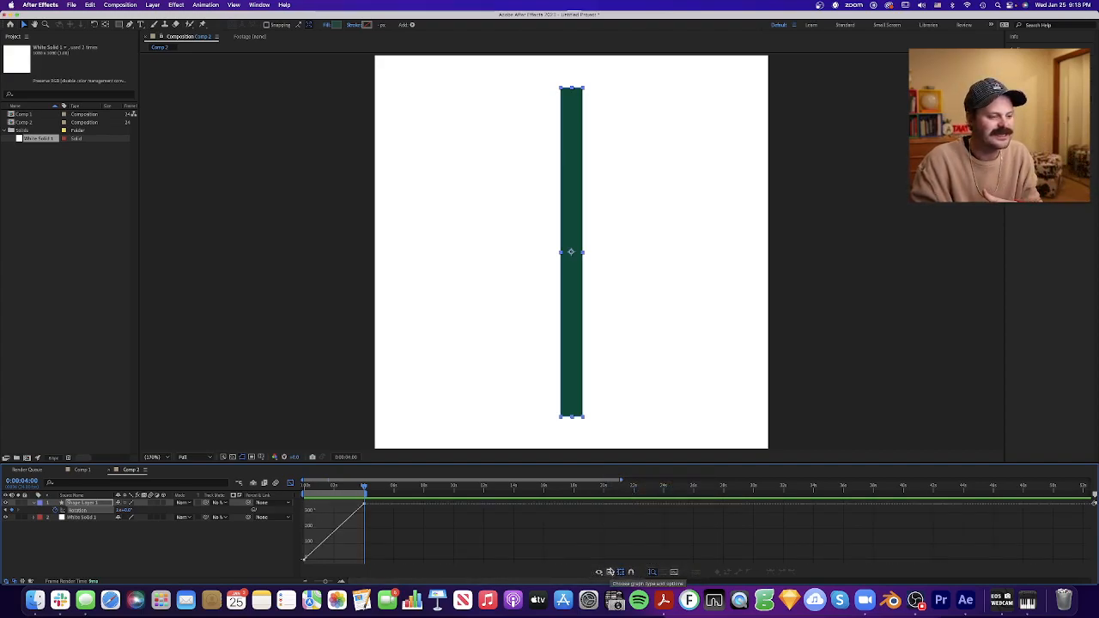
- Fit the rotation value graph between 0:00 and 4:00 to the view and enlarge the graph editor area
click(610, 572)
click(645, 493)
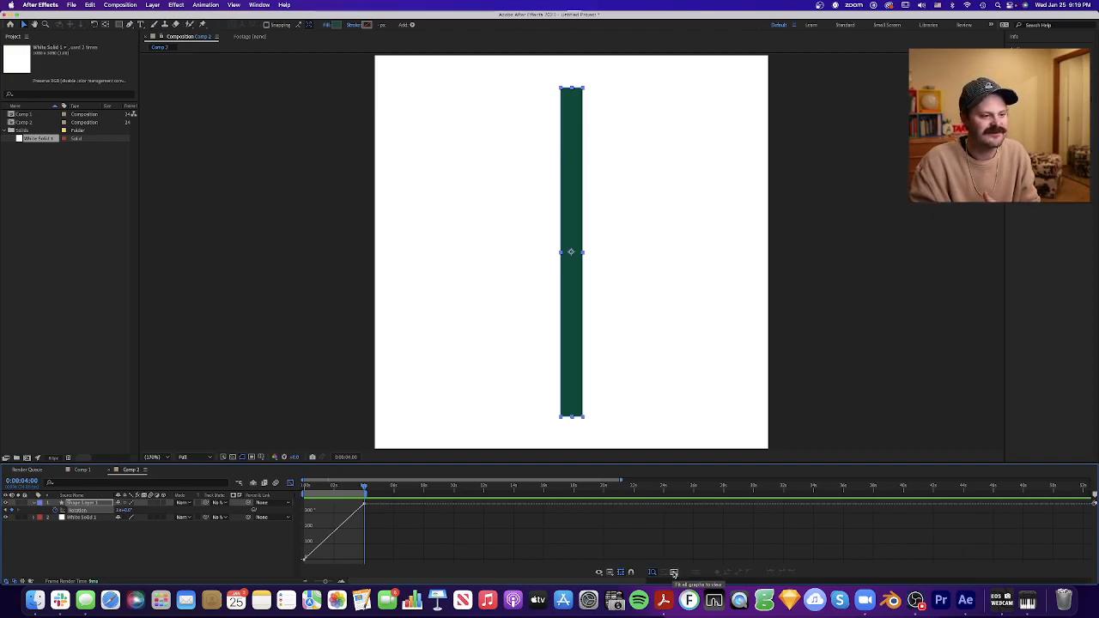
click(674, 573)
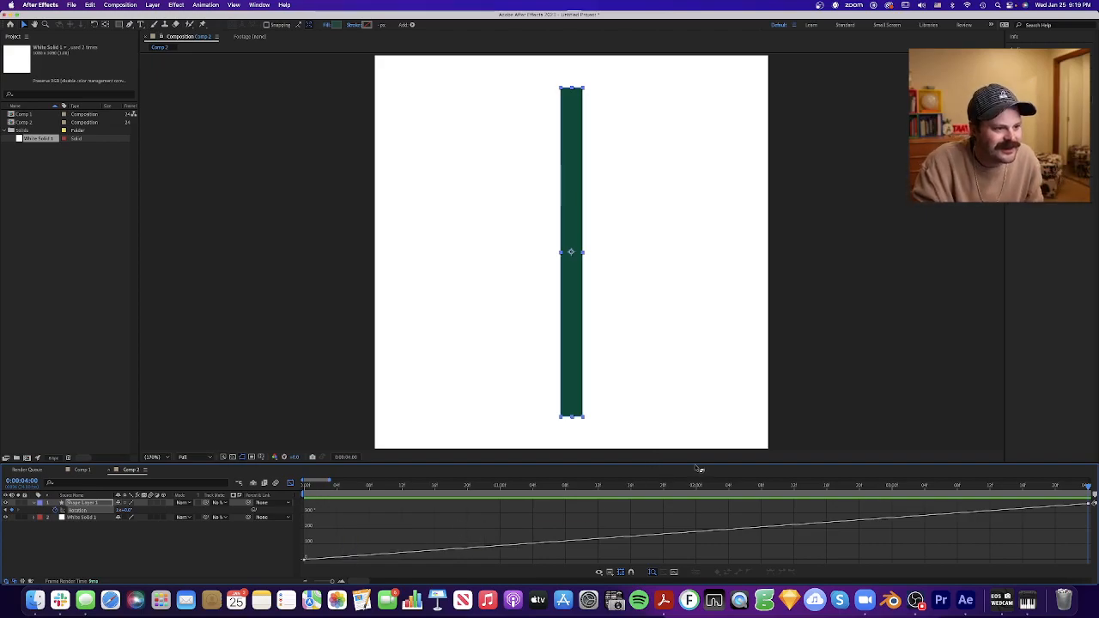
drag(695, 463, 711, 281)
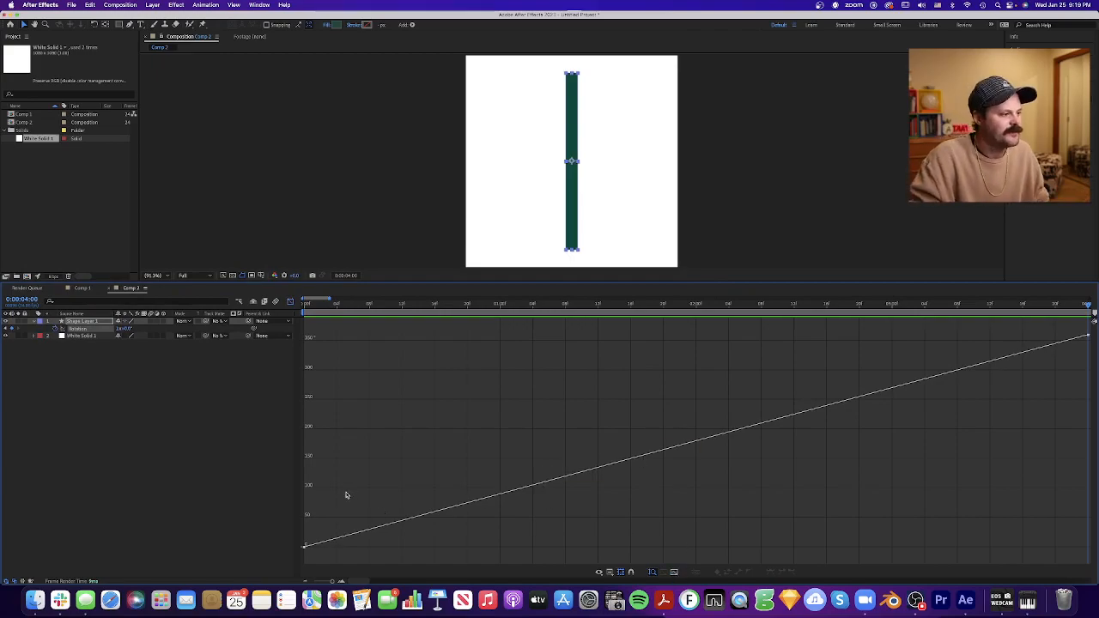
- Preview the linear rotation from the first frame and return the playhead to 0:00
click(304, 305)
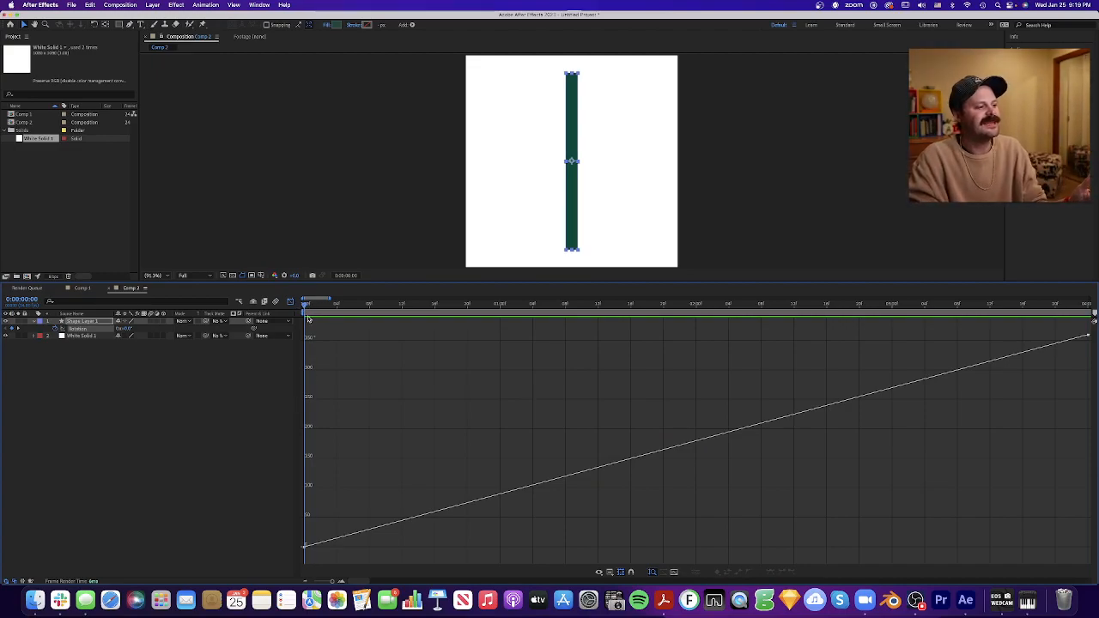
mouse_move(305, 307)
mouse_down()
mouse_move(337, 320)
mouse_move(557, 323)
mouse_move(303, 320)
mouse_up()
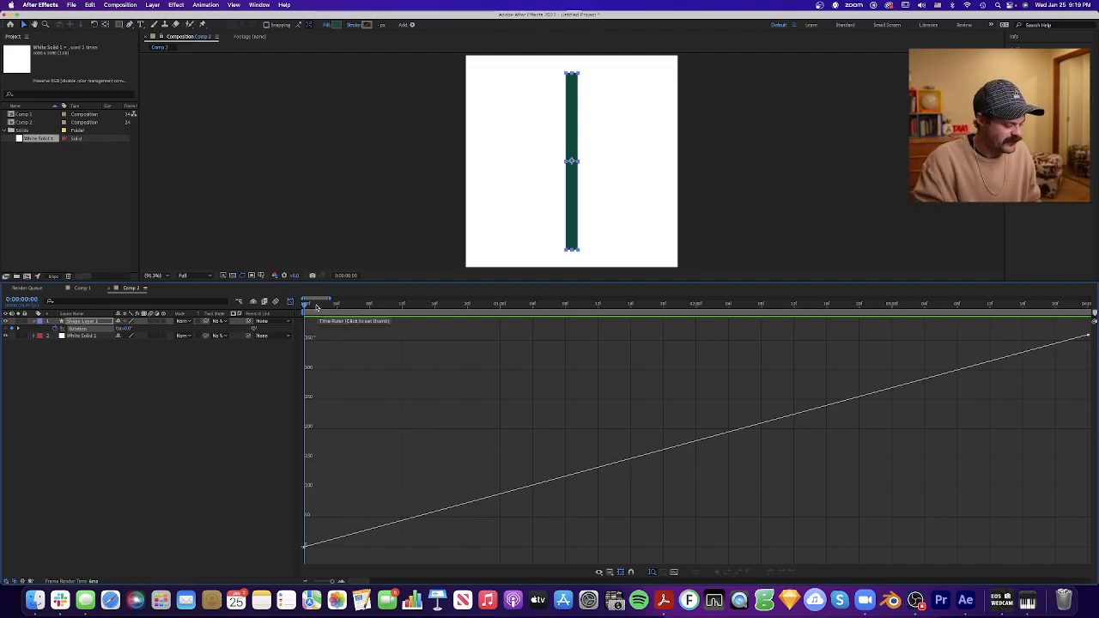
key(space)
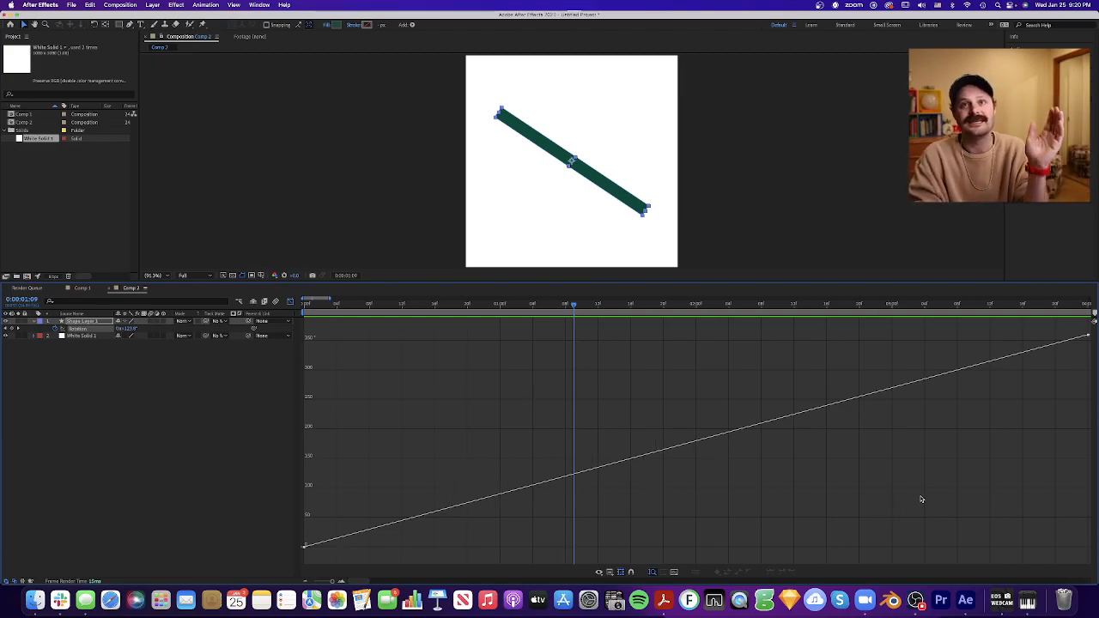
drag(575, 307, 278, 303)
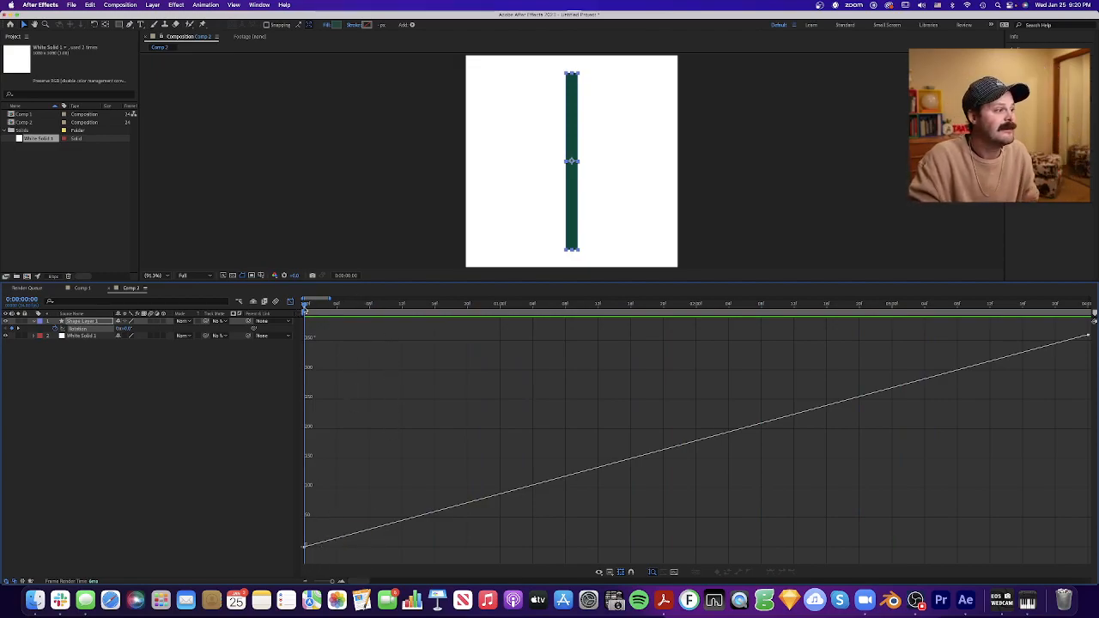
drag(306, 305, 274, 312)
key(space)
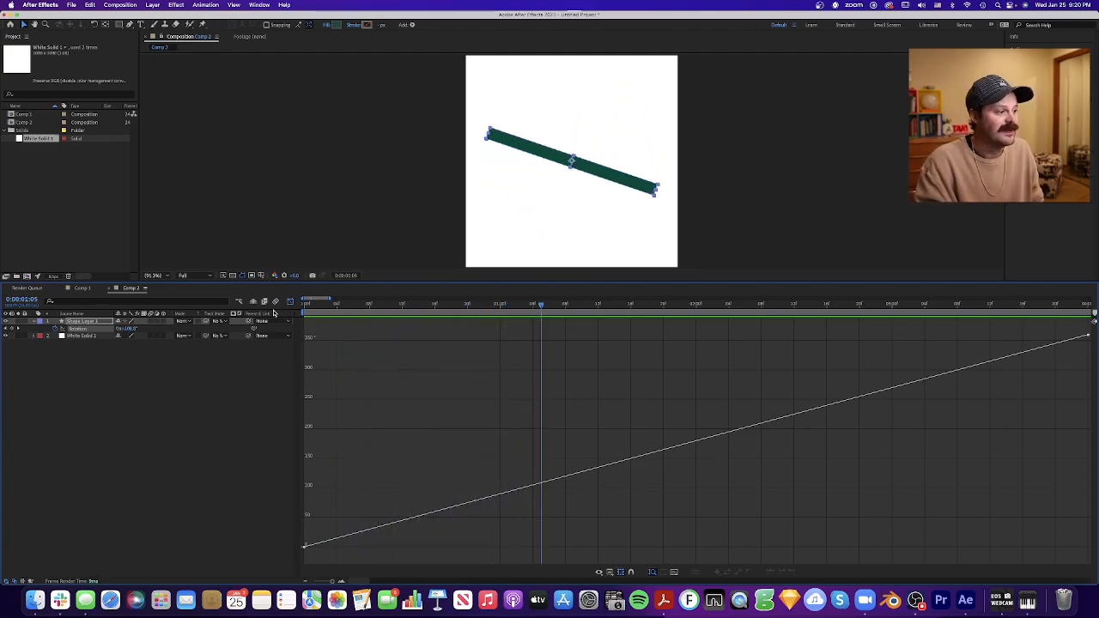
drag(369, 310, 290, 391)
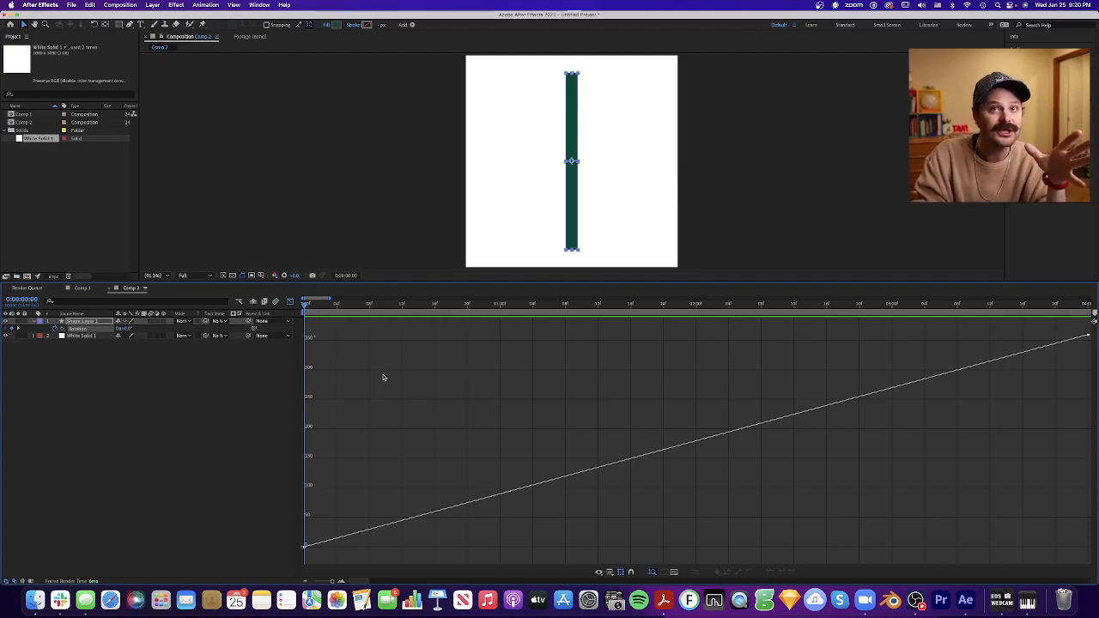
- Scrub the linear rotation between 0:00 and 4:00, comparing the bar's angle with the value graph, and return to 0:00
drag(305, 307, 552, 313)
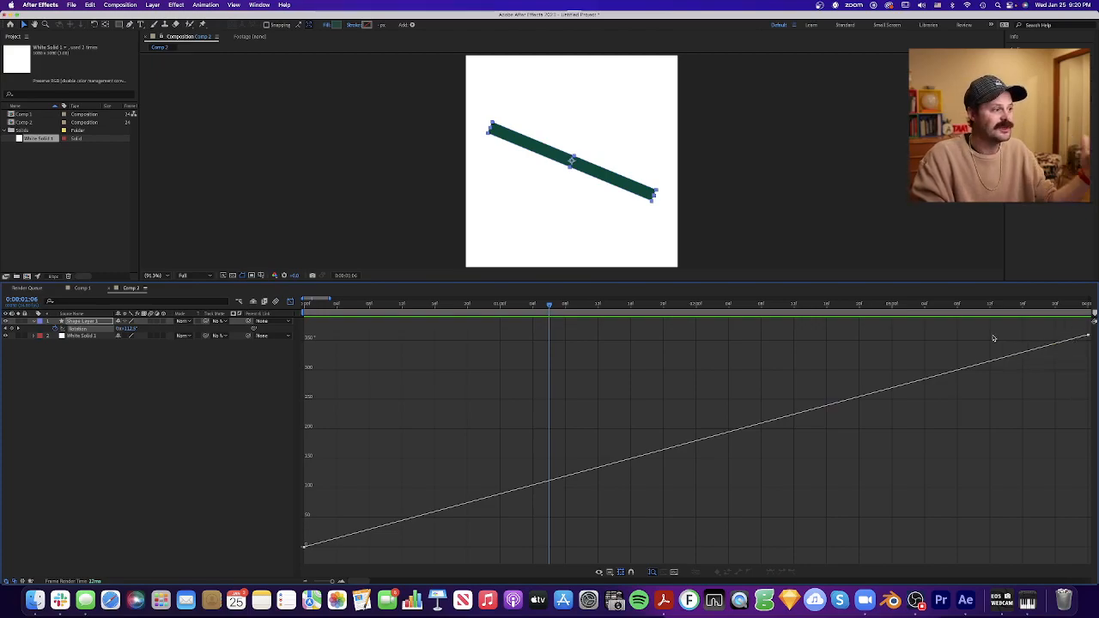
drag(551, 307, 305, 308)
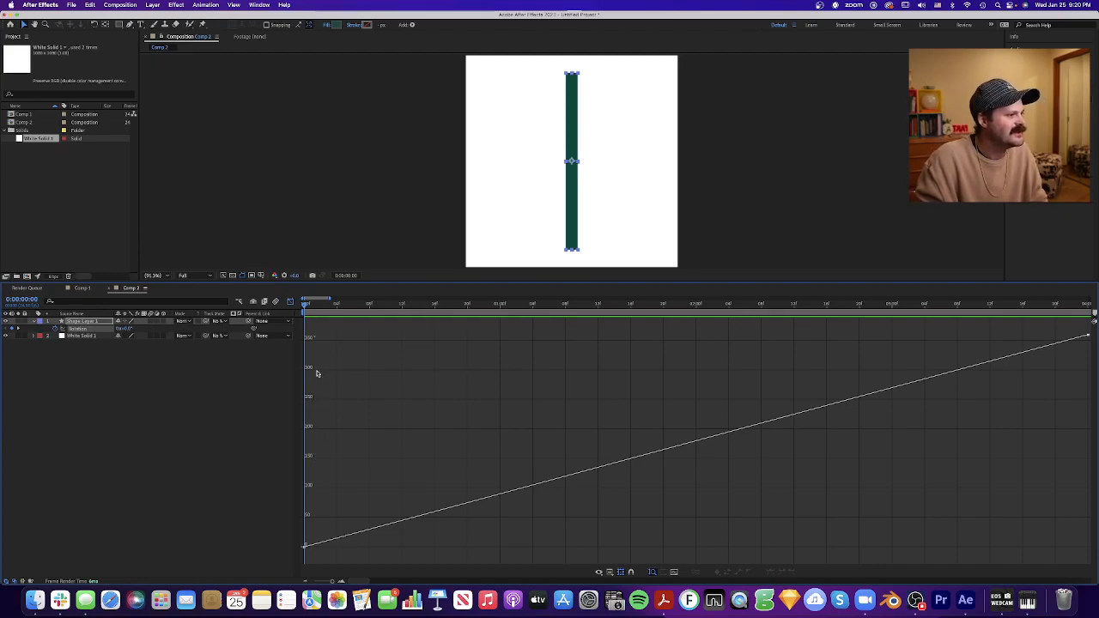
drag(305, 307, 1088, 338)
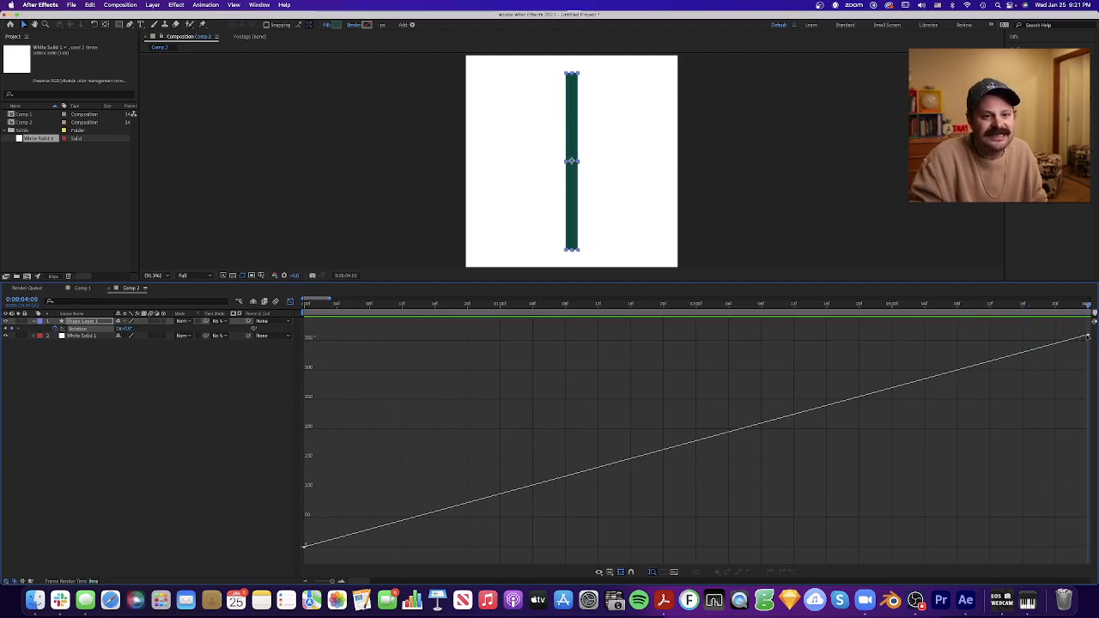
mouse_move(1087, 337)
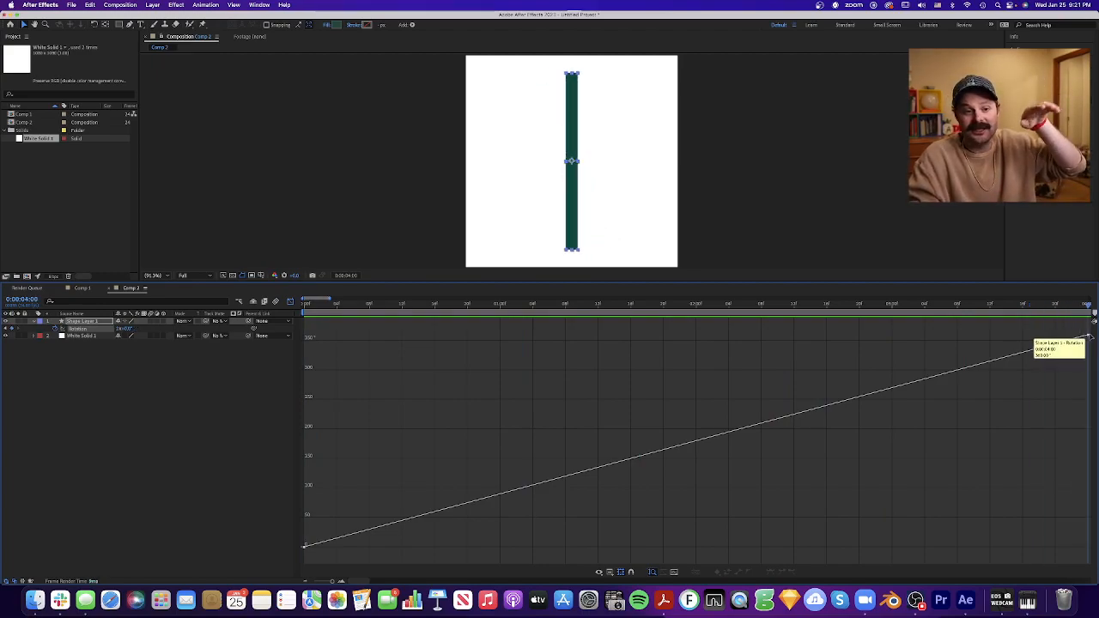
drag(1089, 309, 299, 326)
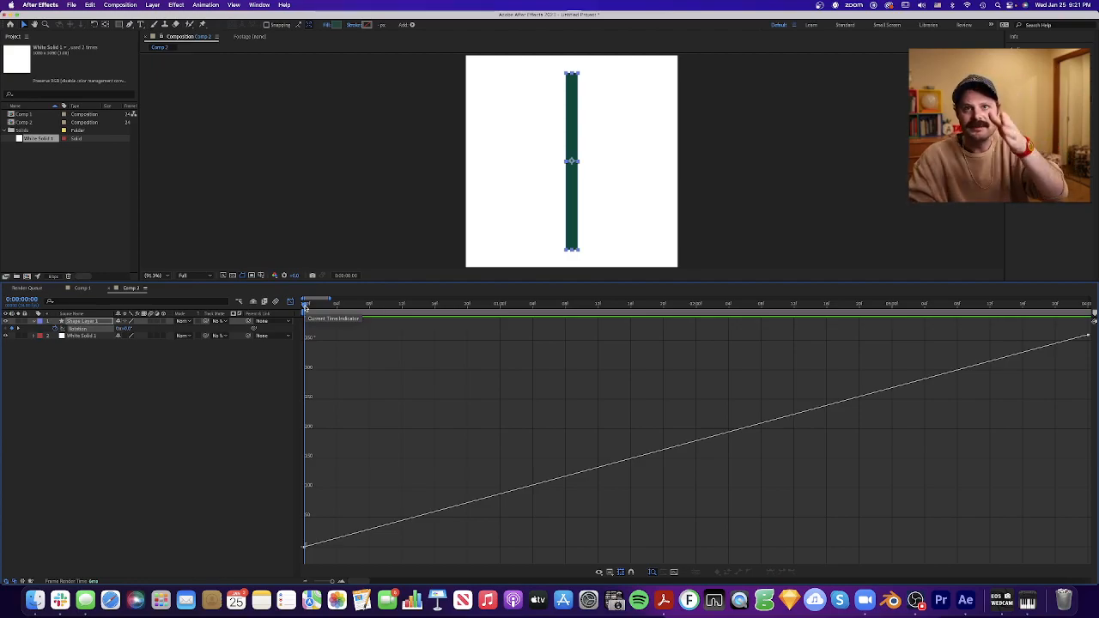
drag(305, 308, 1022, 313)
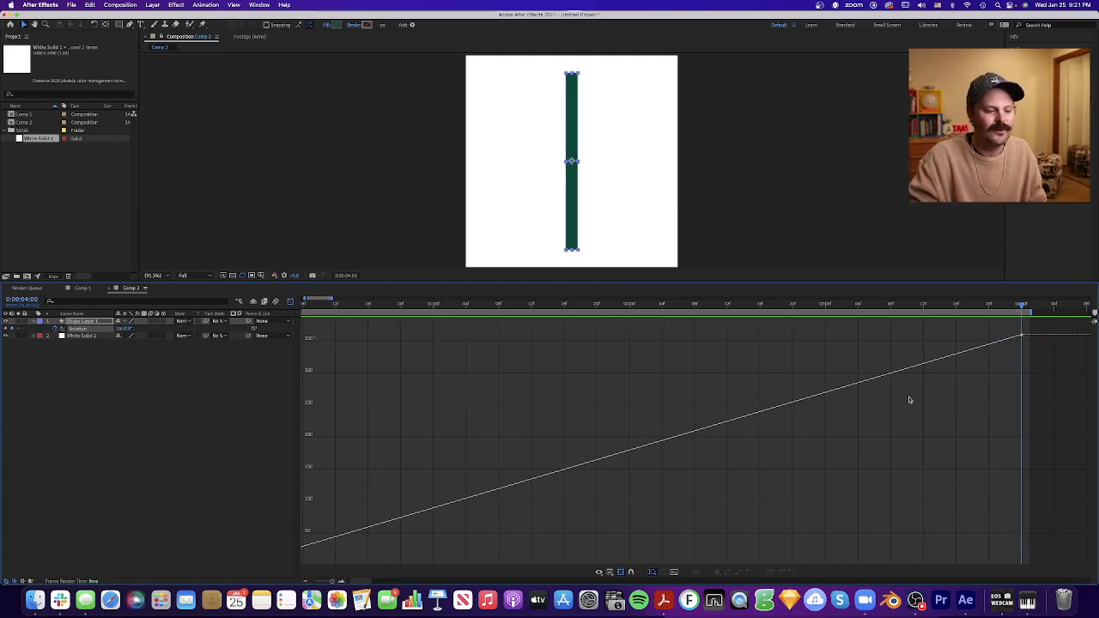
click(674, 572)
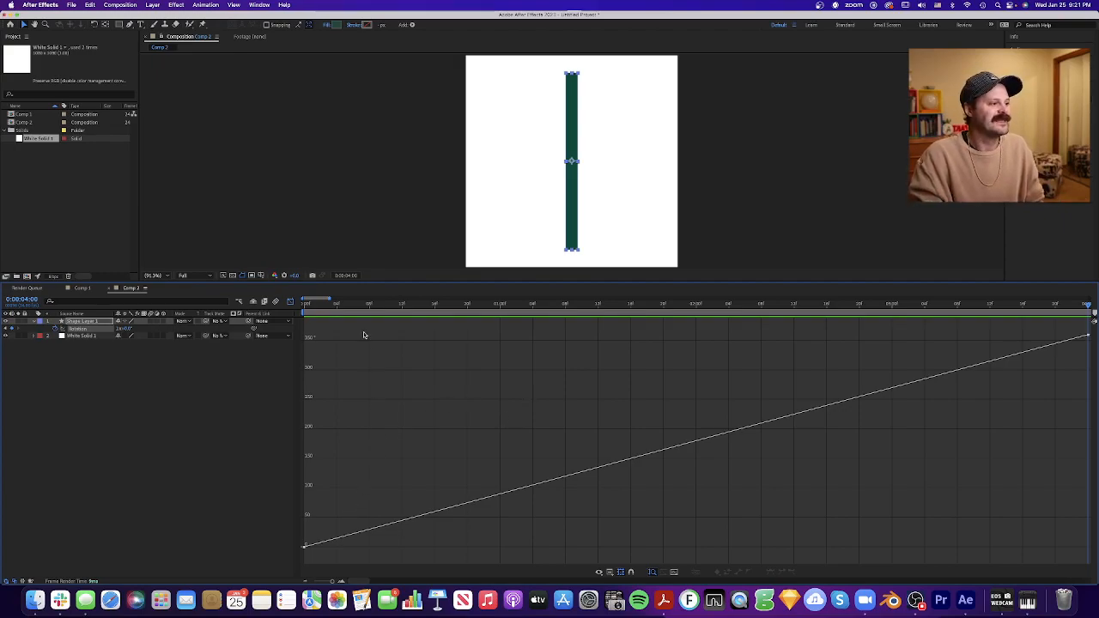
drag(334, 307, 706, 298)
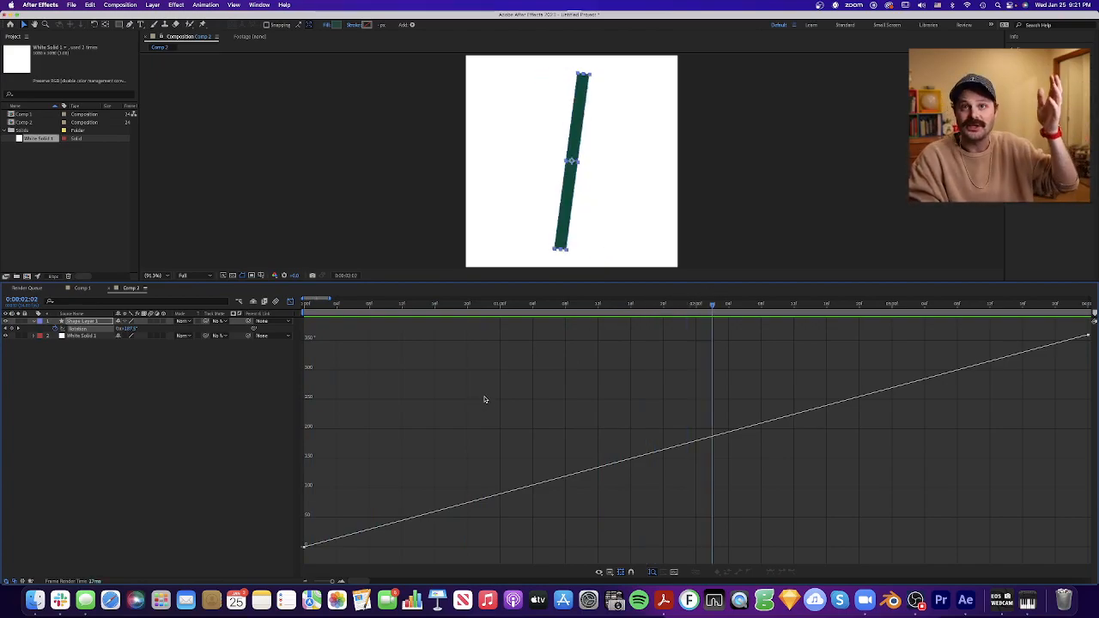
drag(712, 306, 297, 371)
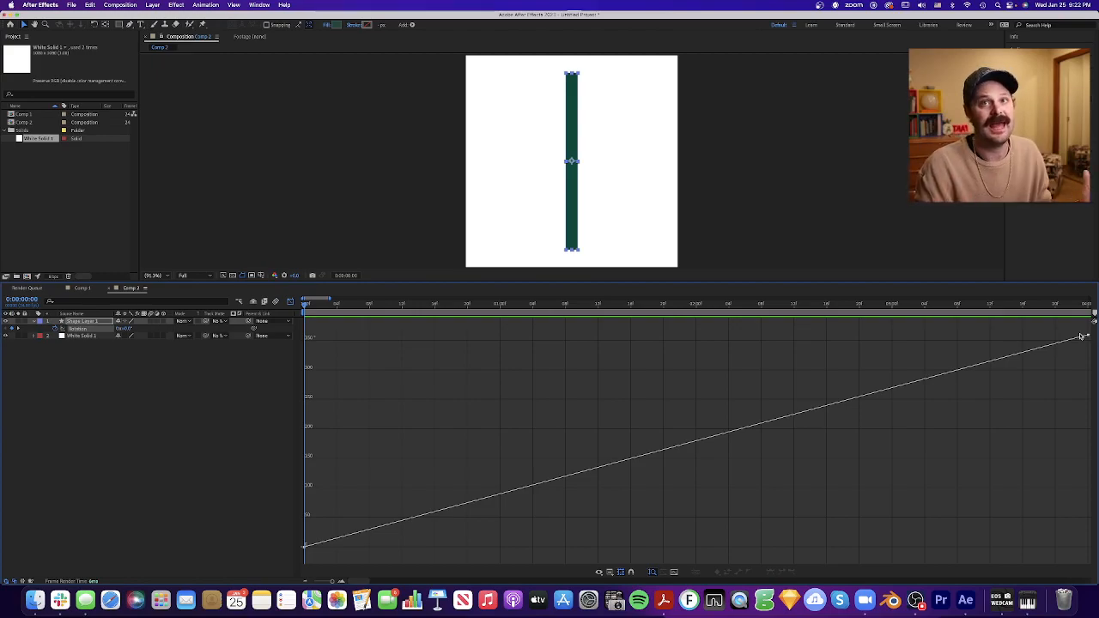
- Apply Easy Ease Out to the first rotation keyframe at 0:00
drag(365, 504, 302, 555)
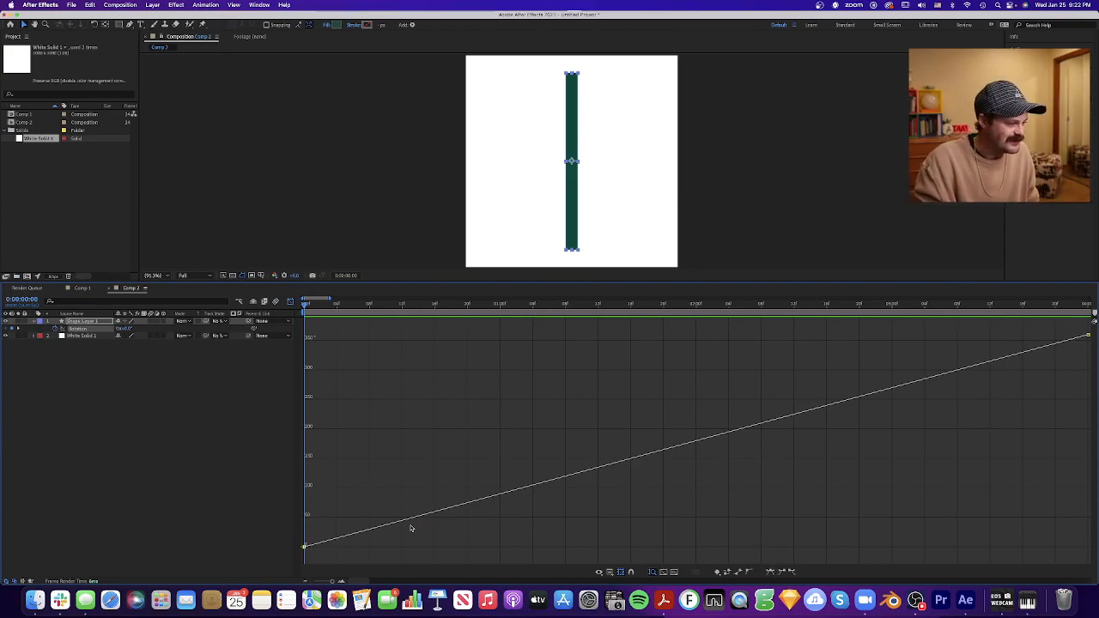
drag(330, 514, 292, 562)
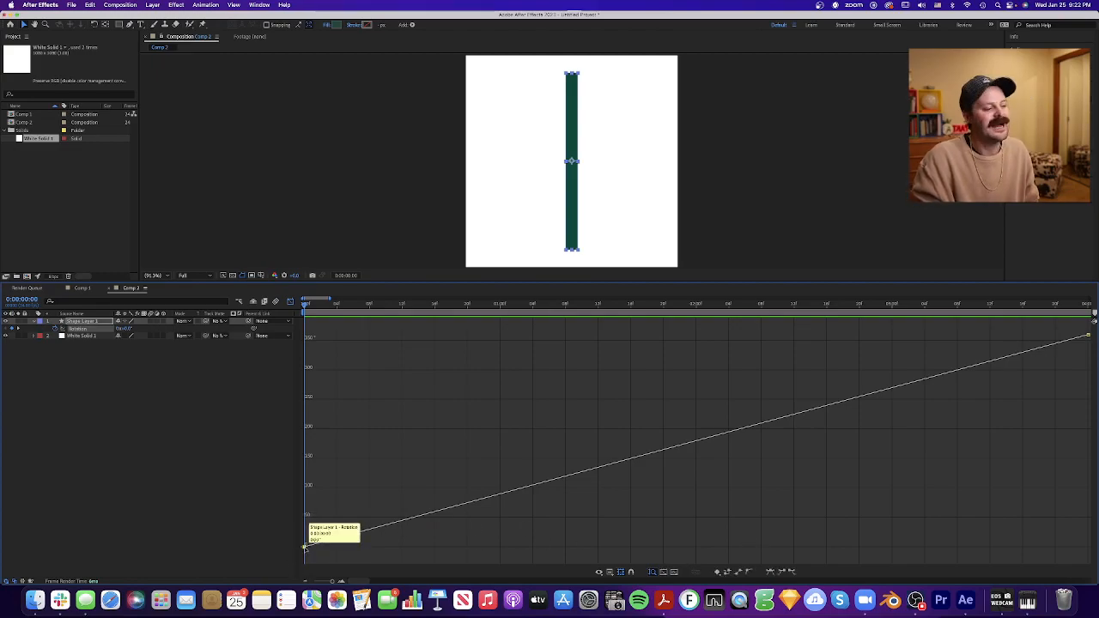
click(792, 573)
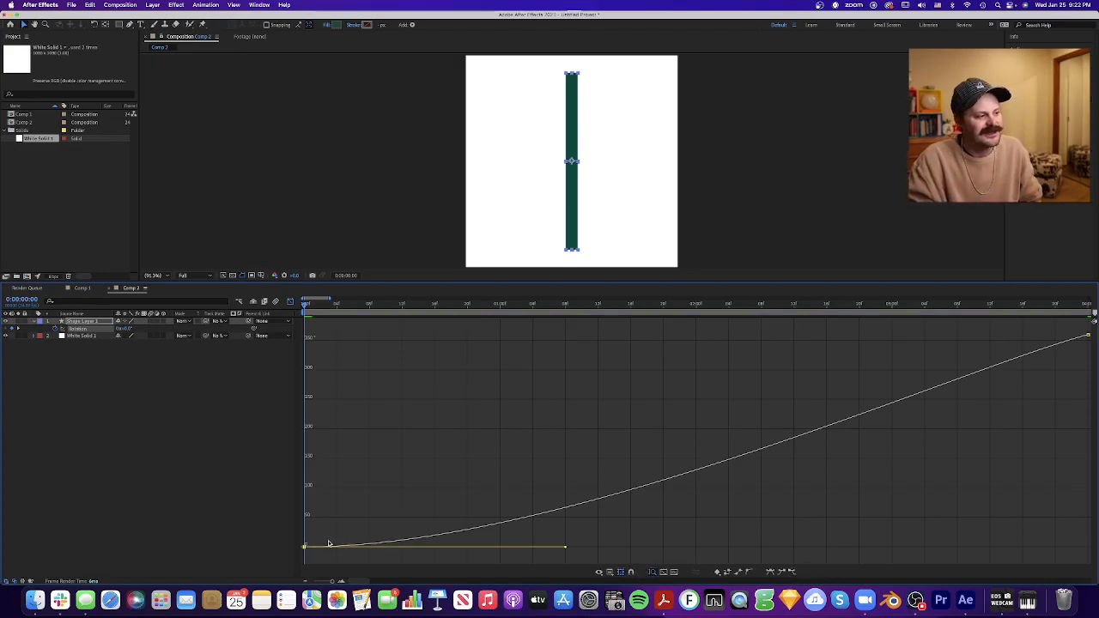
- Apply Easy Ease In to the last rotation keyframe at 4:00 and deselect the keyframes
click(1079, 334)
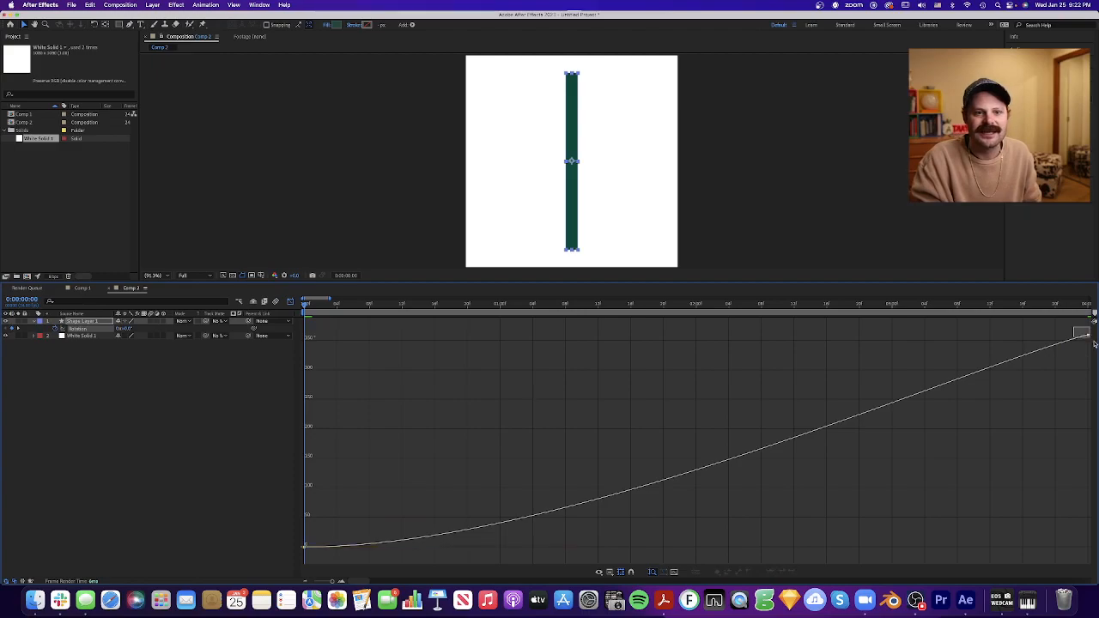
click(781, 573)
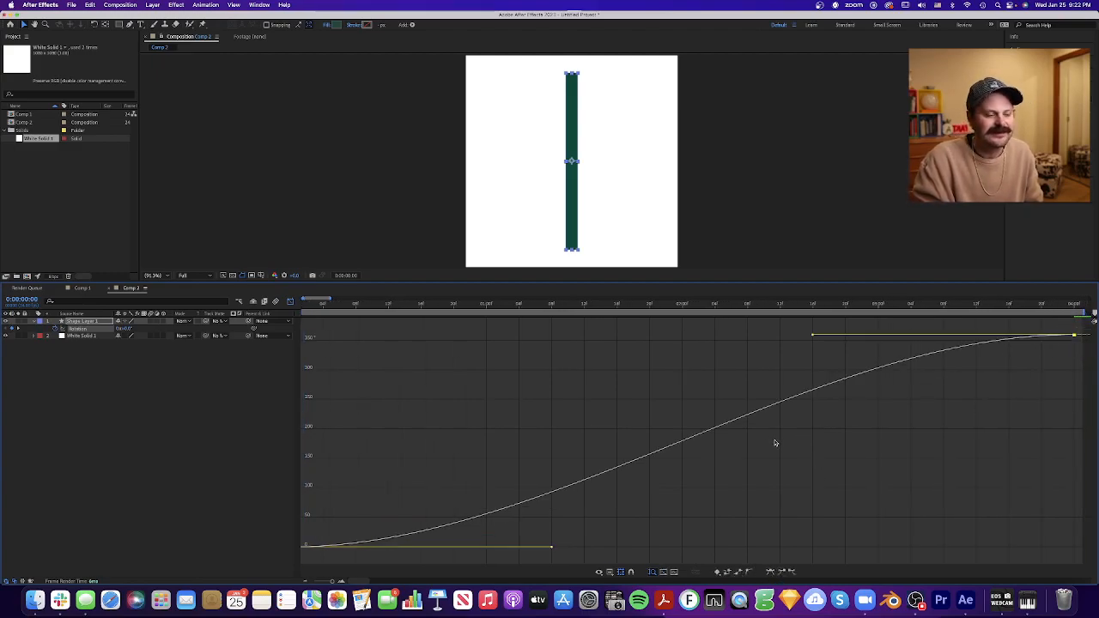
click(676, 573)
click(830, 460)
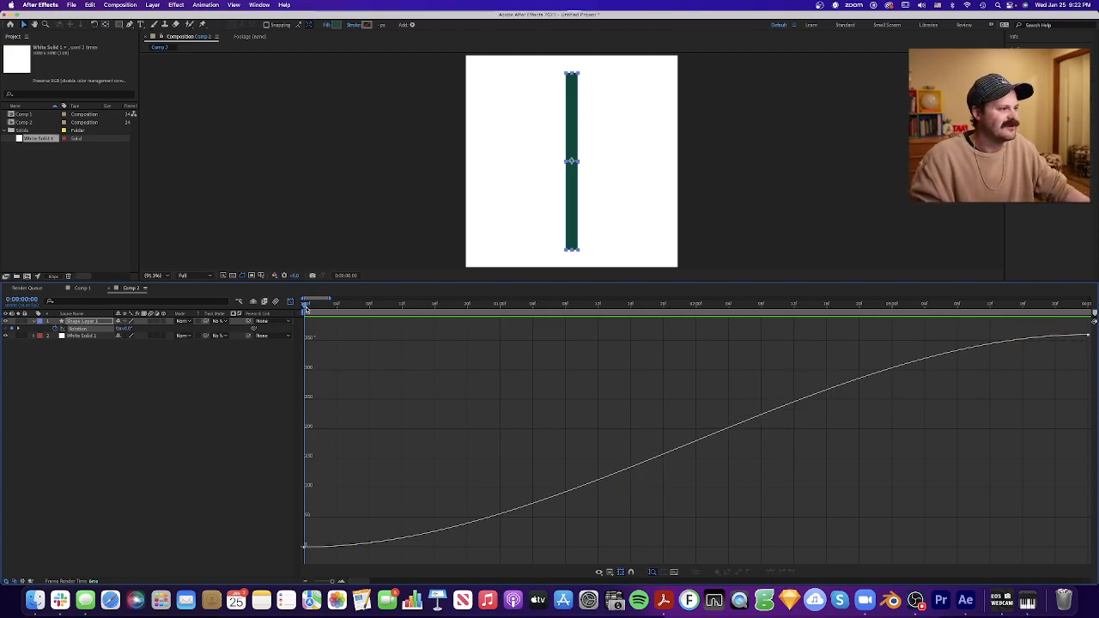
- Preview the eased rotation and step through its slow start up to frame 0:12
key(space)
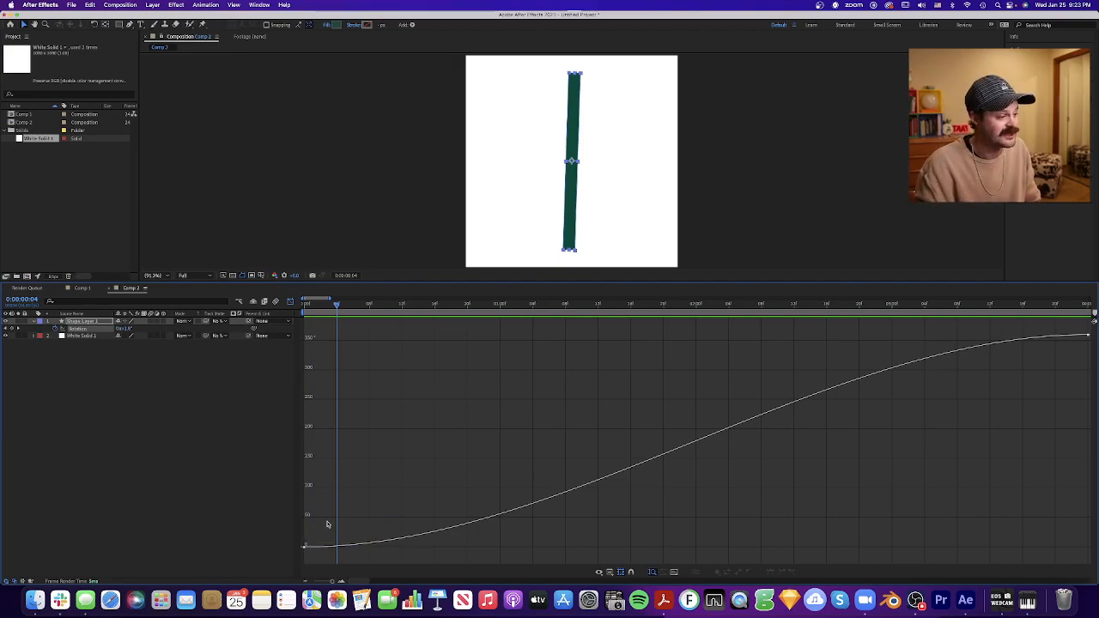
key(super+Right)
key(super+Right)
key(super+Right)
key(super+Right)
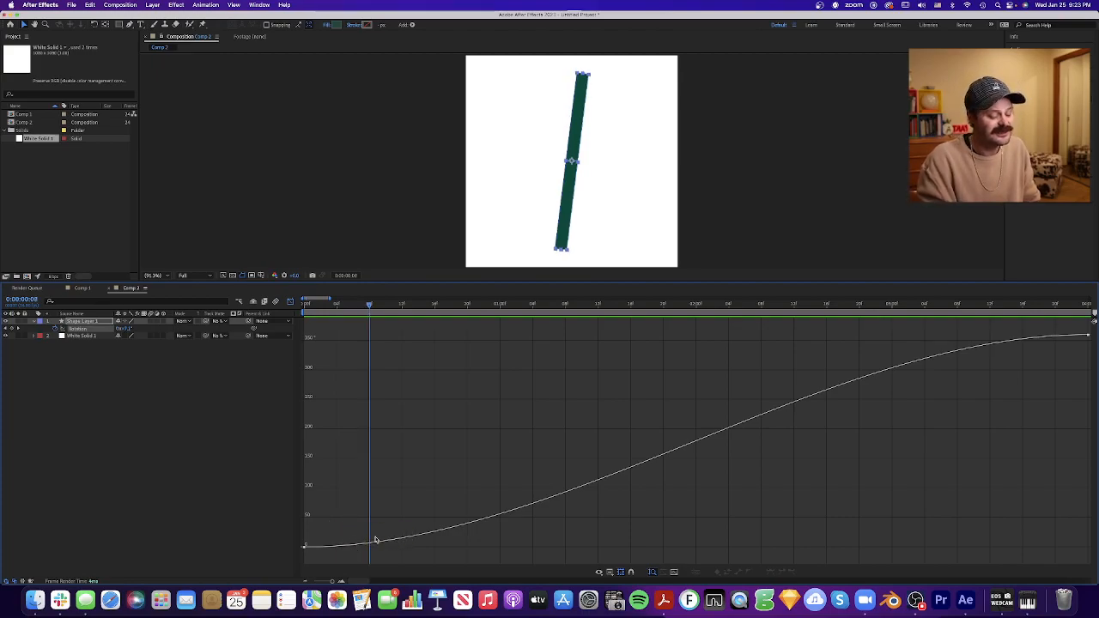
key(super+Right)
key(super+Right)
key(super+Right)
key(super+Right)
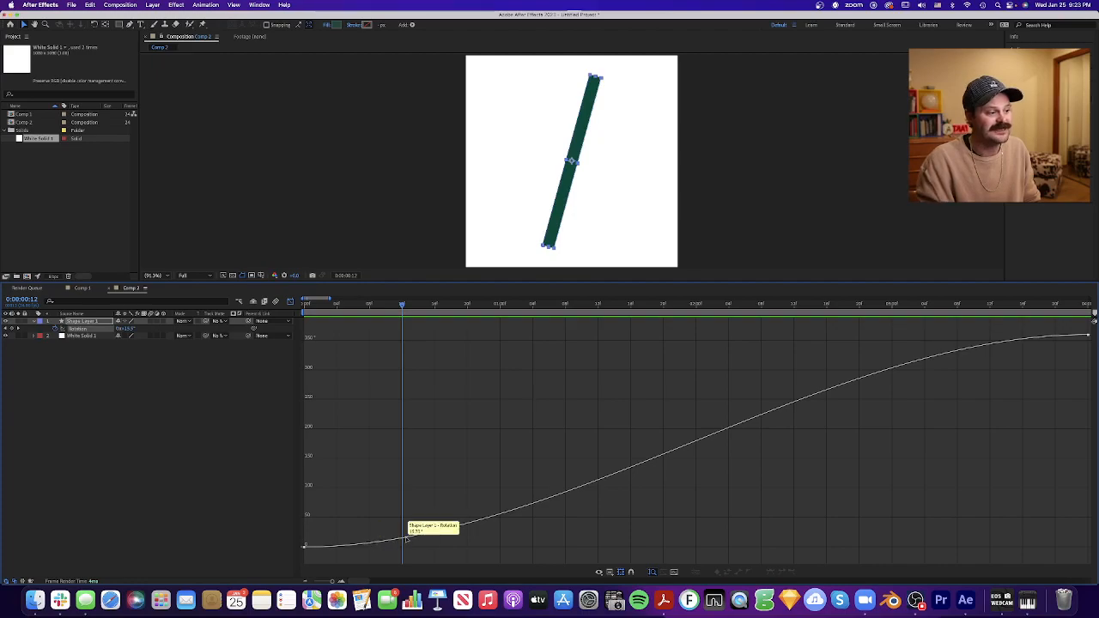
- Scrub the eased rotation through its opening frames and up to about 1:23, checking the bar against the curve, and return to 0:00
drag(403, 305, 379, 329)
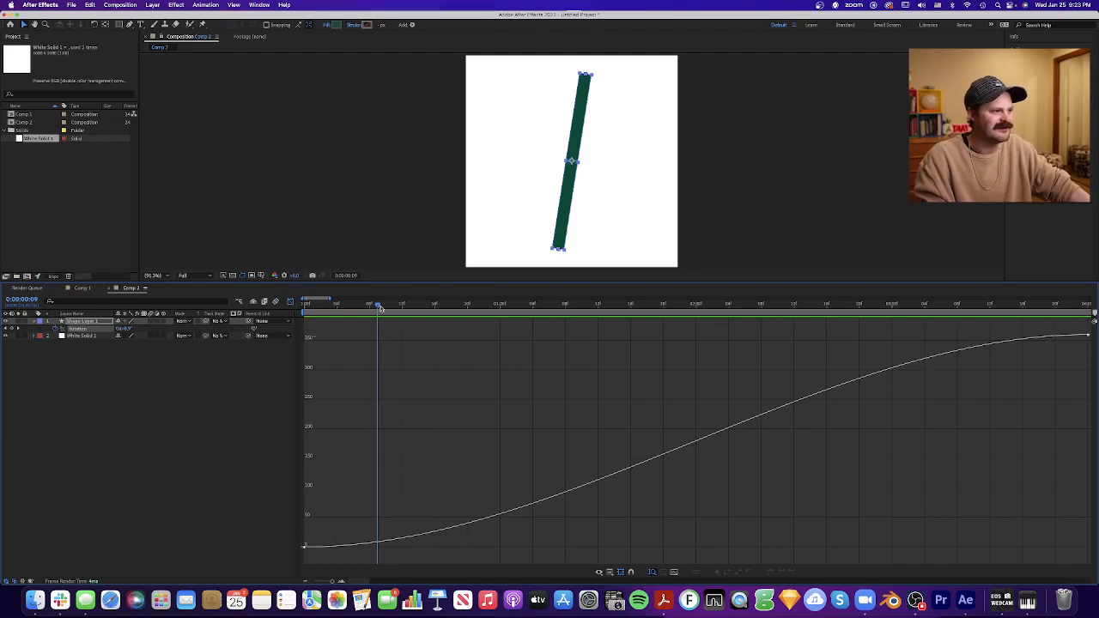
drag(376, 307, 402, 311)
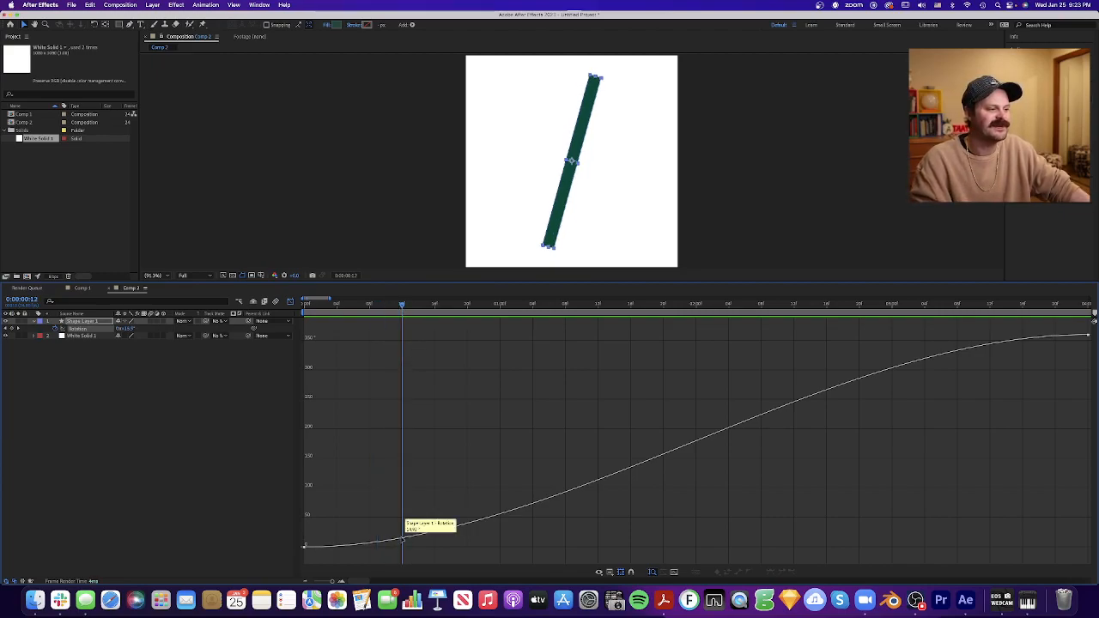
drag(401, 307, 305, 307)
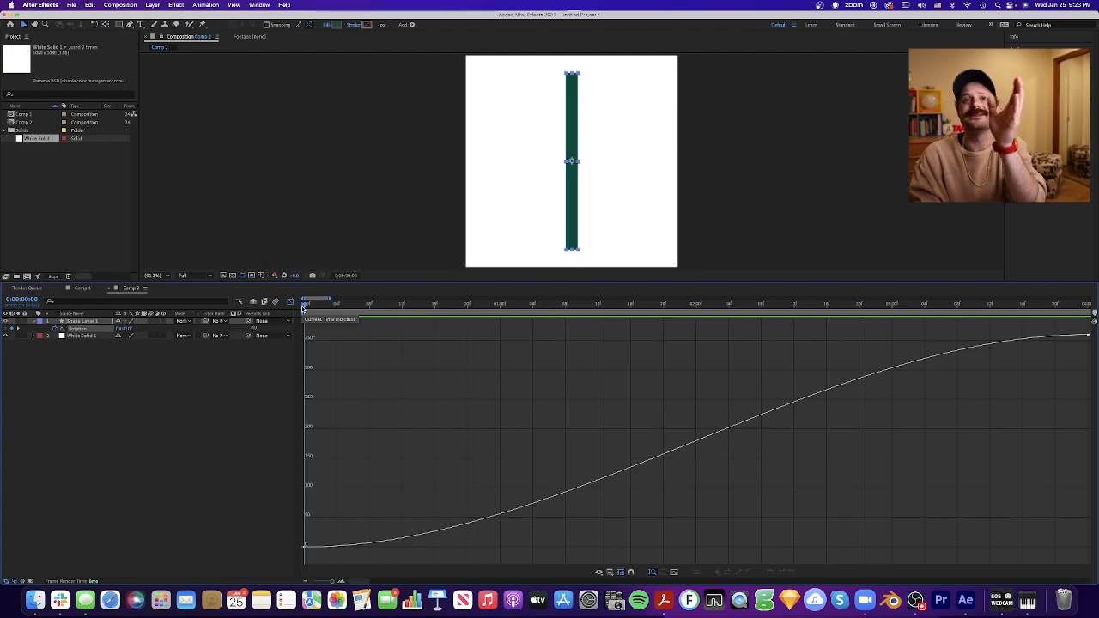
drag(304, 307, 688, 326)
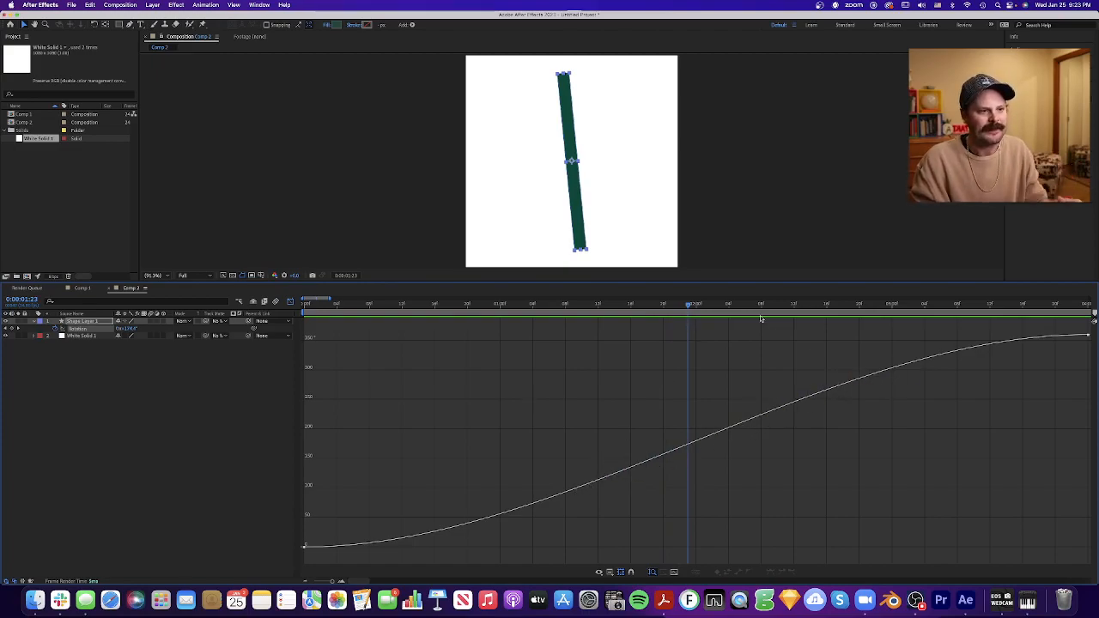
drag(689, 306, 298, 311)
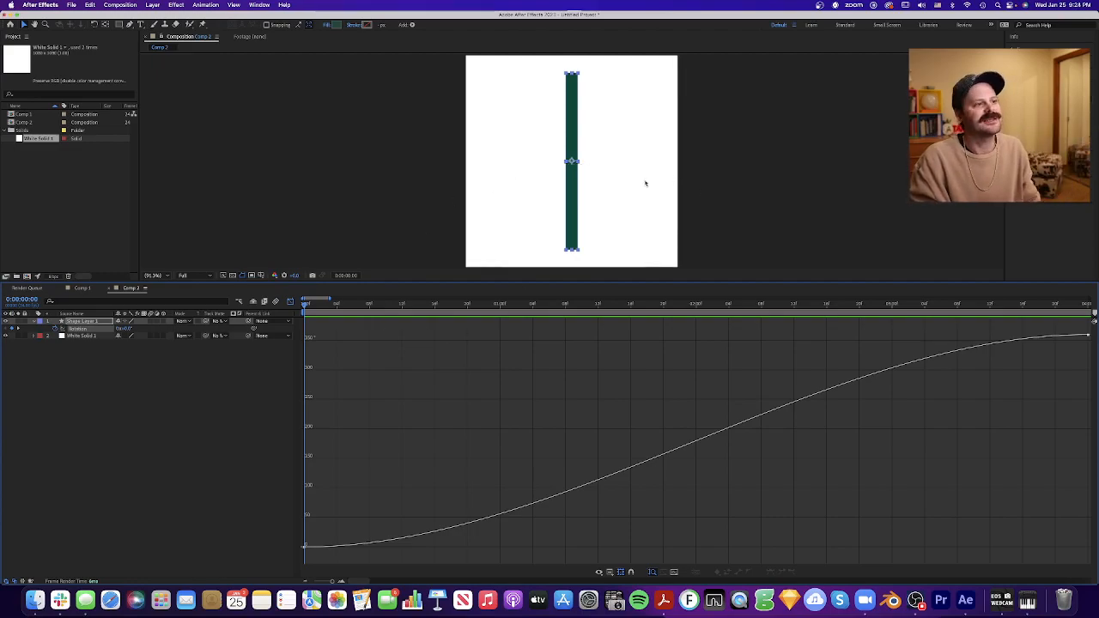
- Replay the eased rotation from the first frame and show the easing handles of both rotation keyframes
key(space)
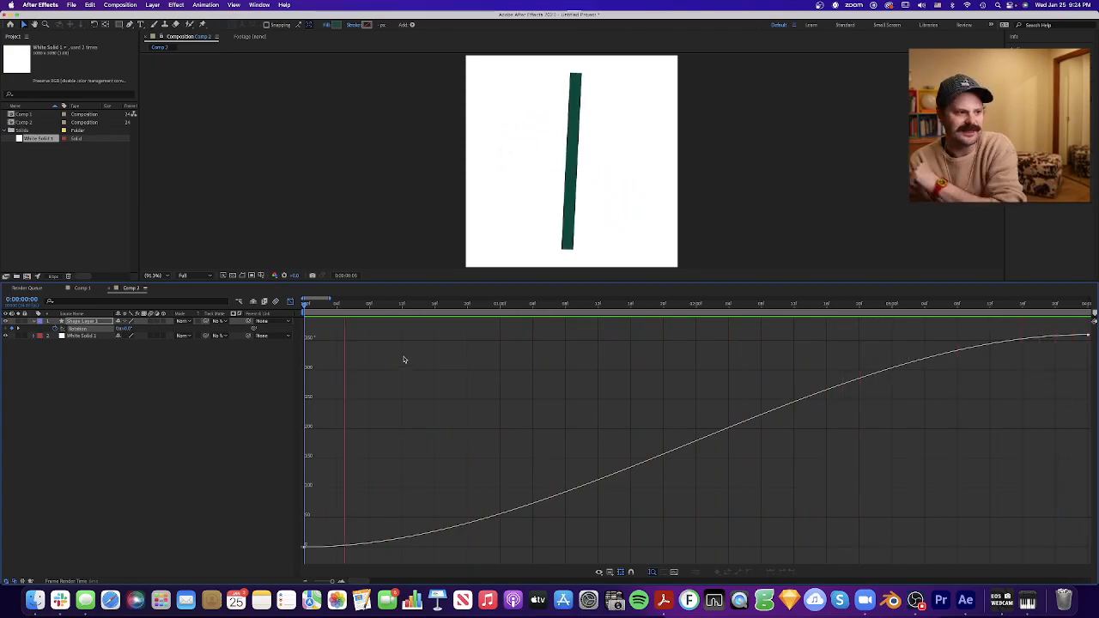
key(space)
click(306, 546)
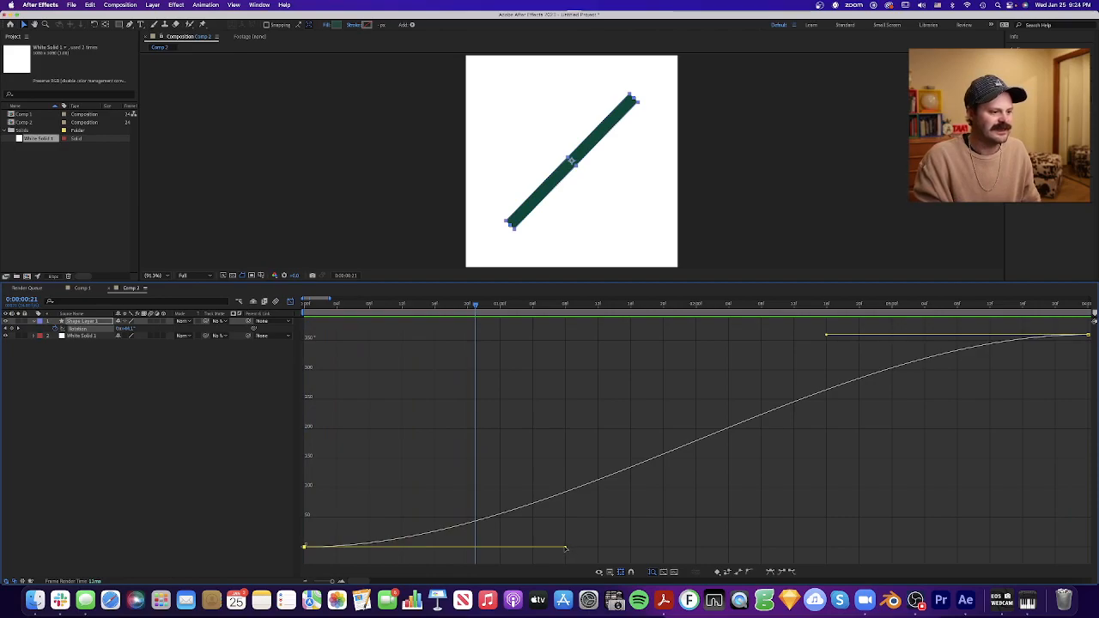
drag(413, 306, 247, 313)
key(space)
key(space)
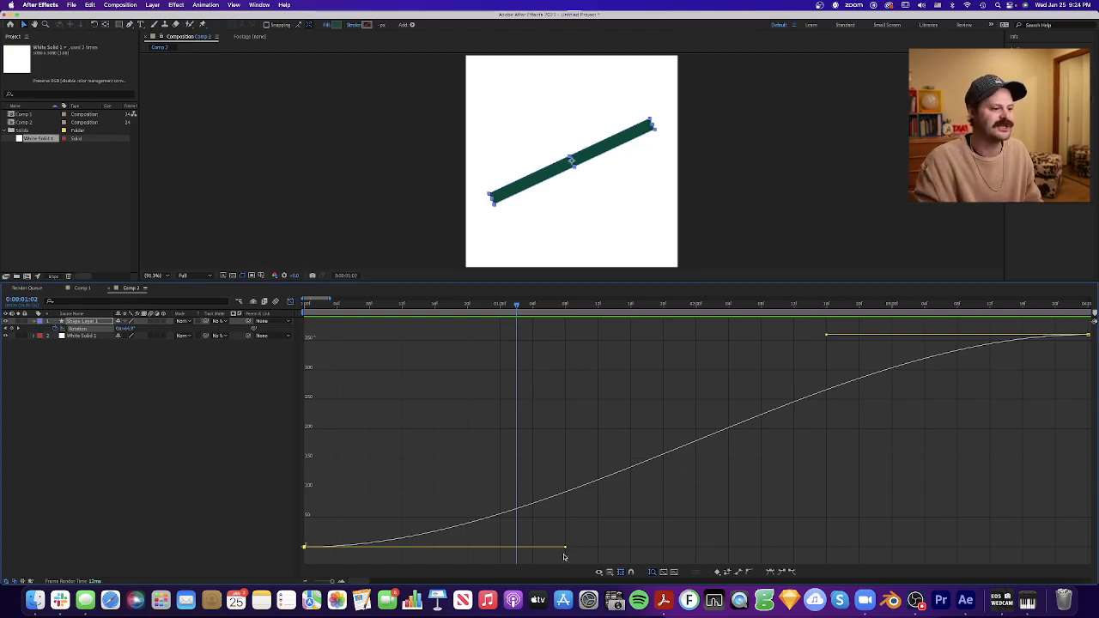
- Stretch the first rotation keyframe's easing handle to about 3:13 and the last keyframe's handle back to about 0:04
drag(566, 548, 1001, 536)
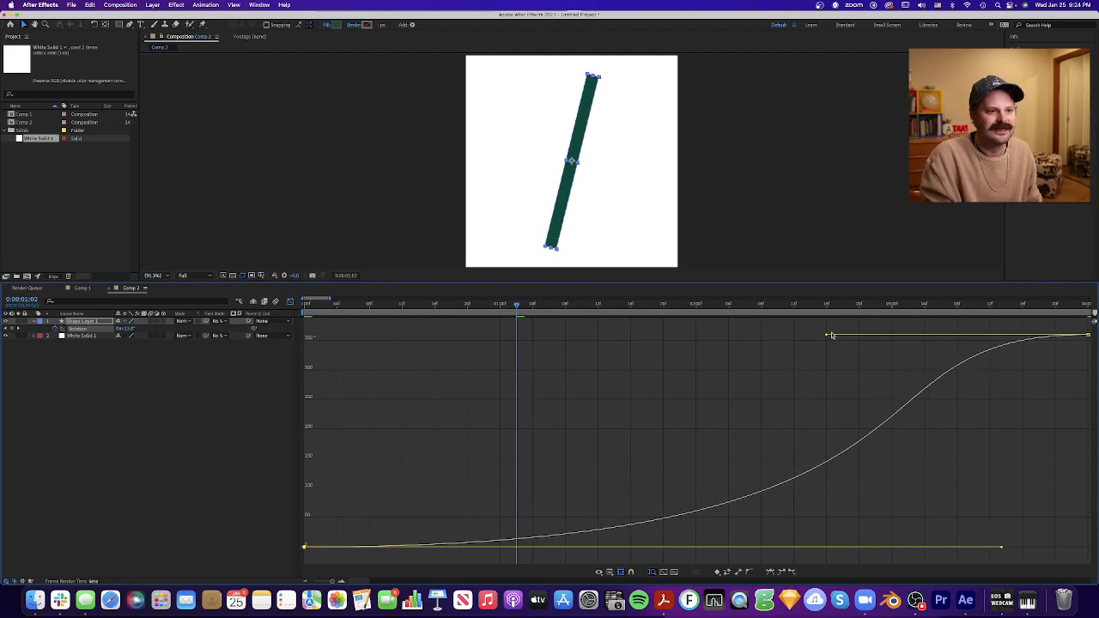
drag(827, 337, 335, 338)
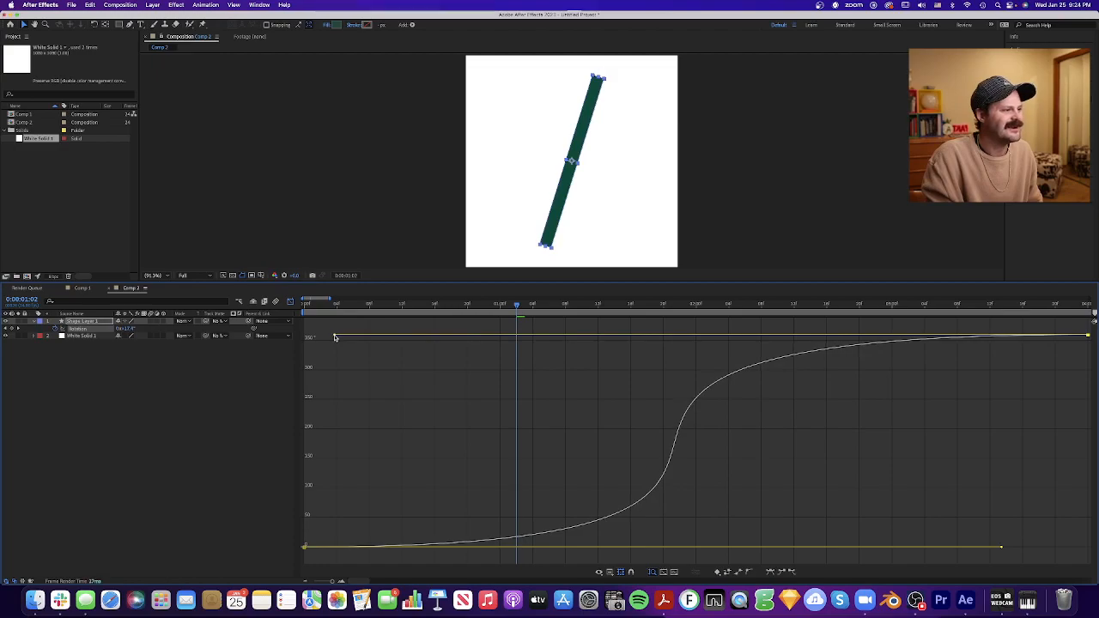
click(1027, 548)
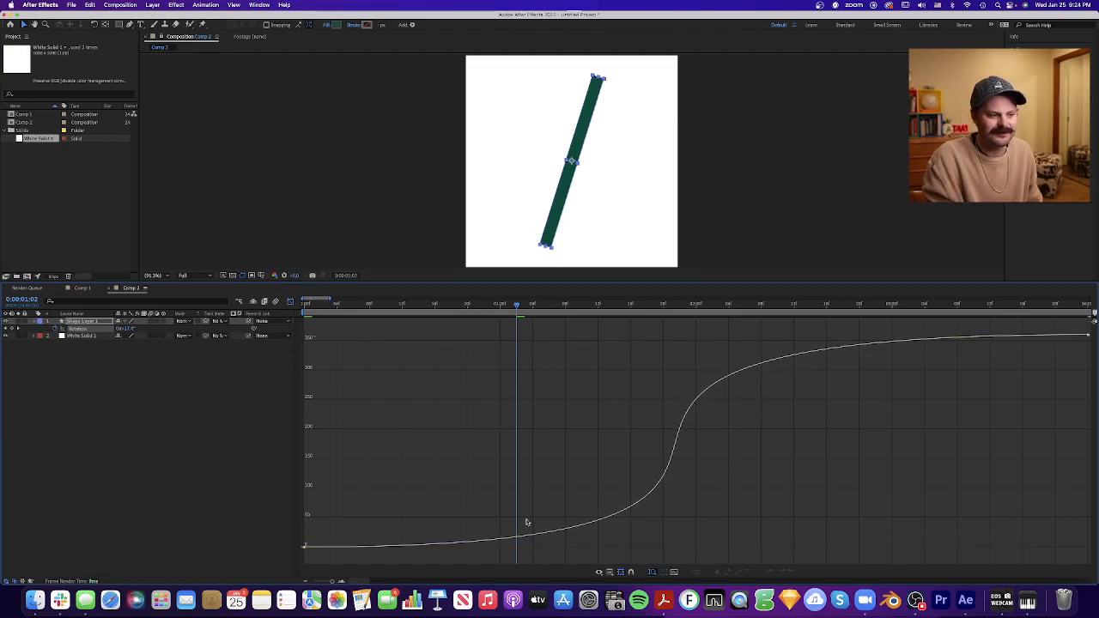
click(304, 547)
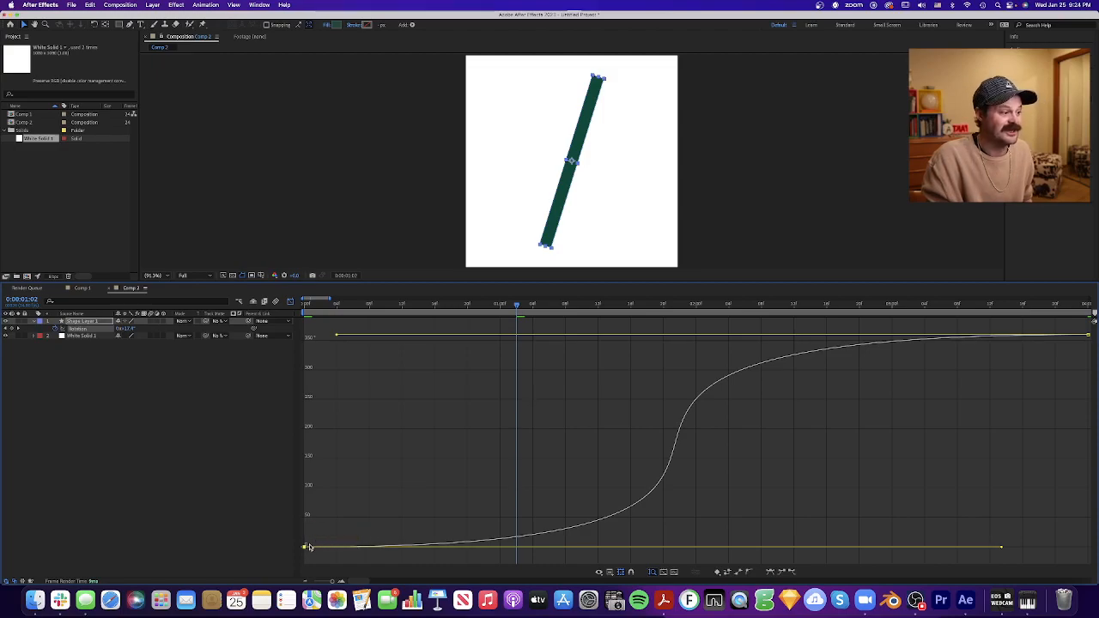
- Scrub the steep rotation curve from 0:00 through 0:12, 1:20 and 2:00, comparing the bar with the slope, and return to 0:00
click(305, 308)
click(427, 444)
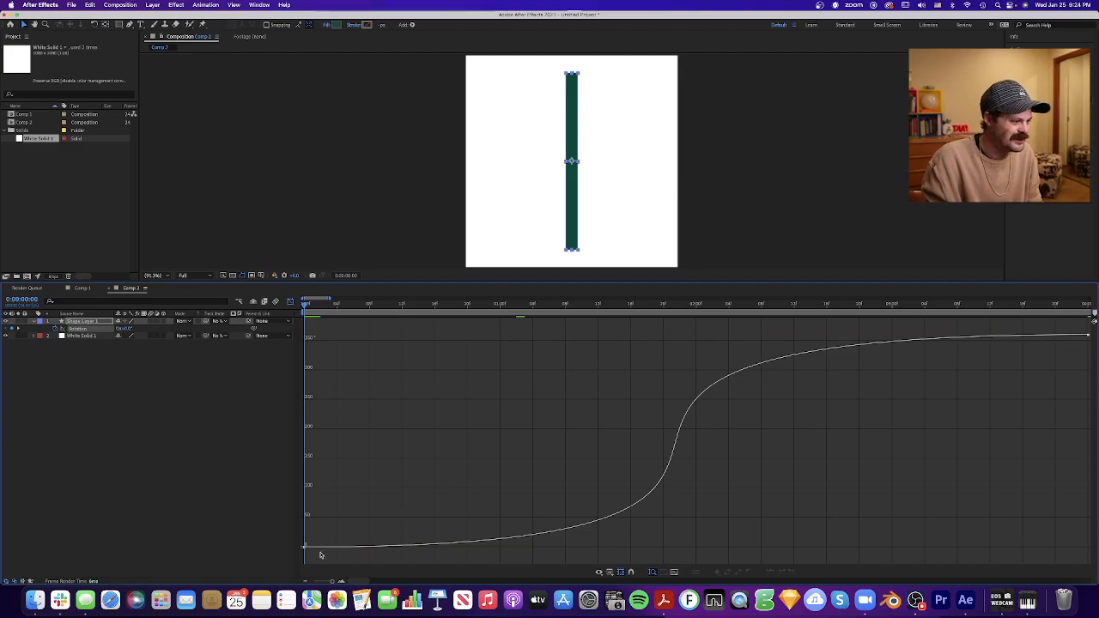
click(403, 307)
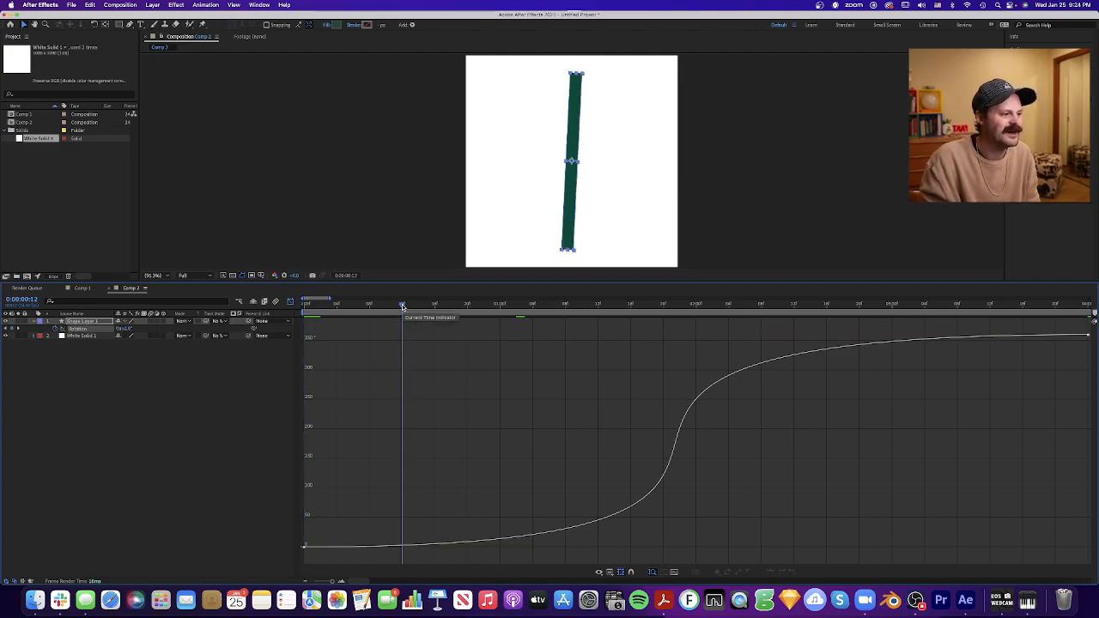
drag(400, 307, 676, 413)
drag(679, 307, 661, 313)
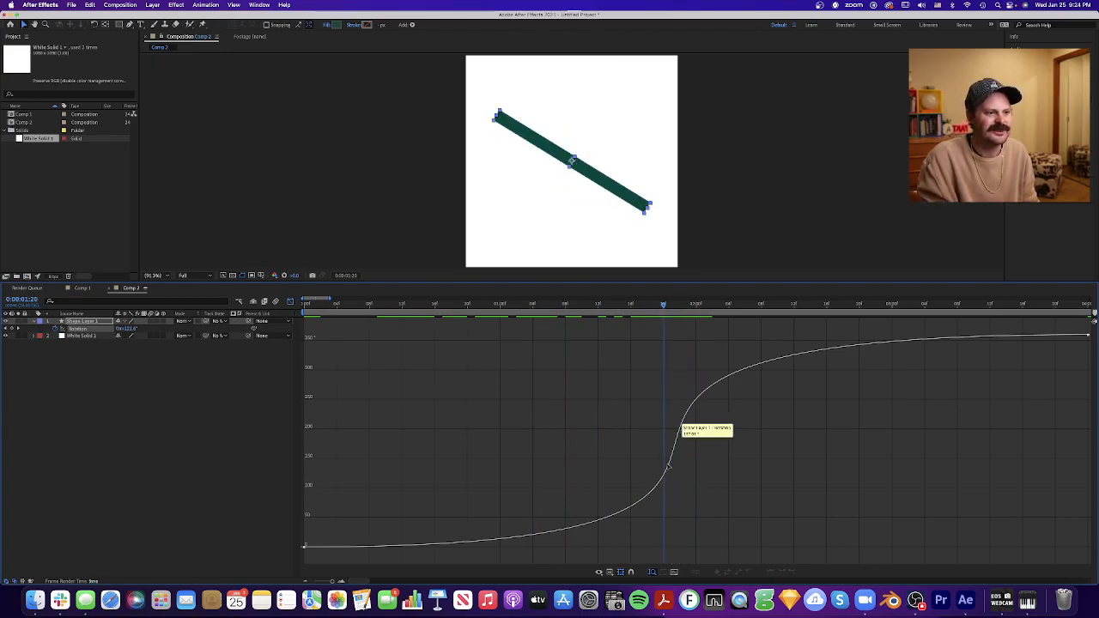
mouse_move(663, 475)
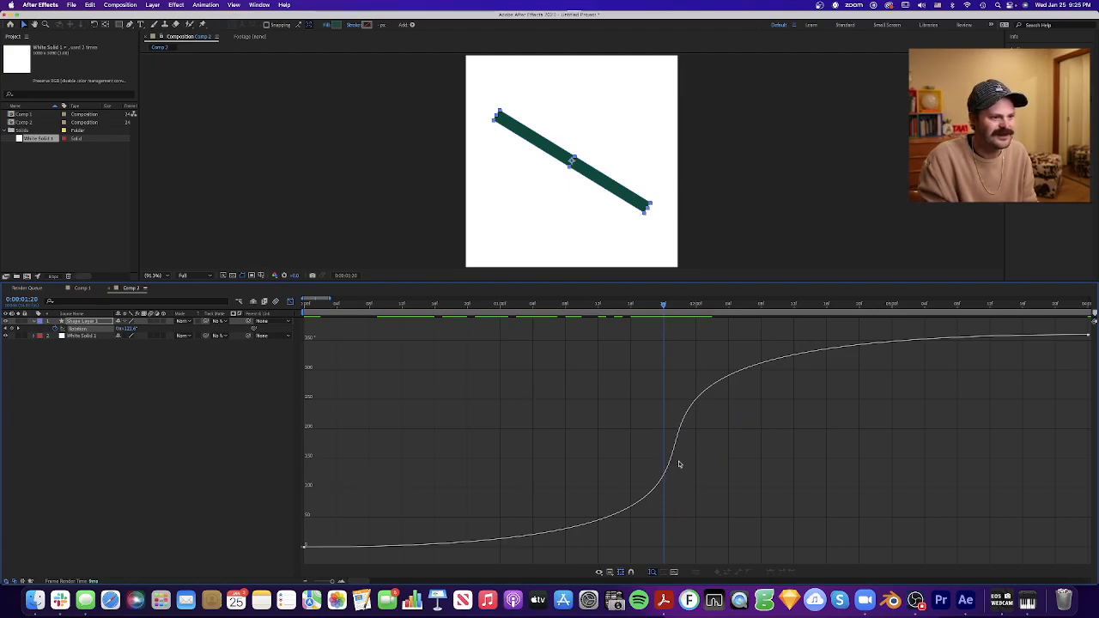
click(697, 306)
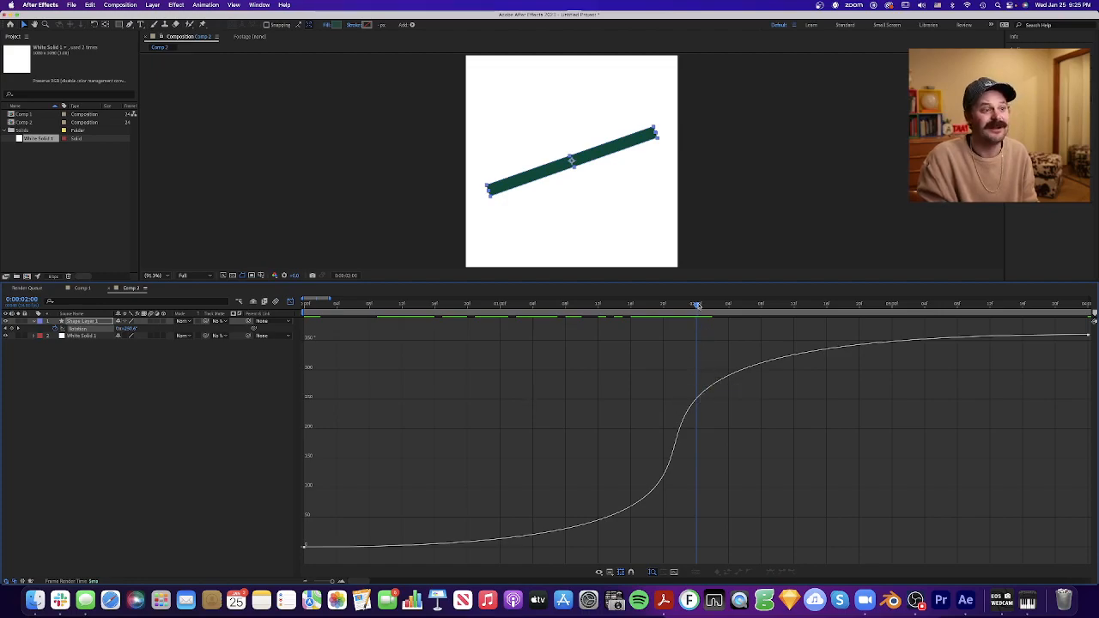
drag(696, 305, 274, 331)
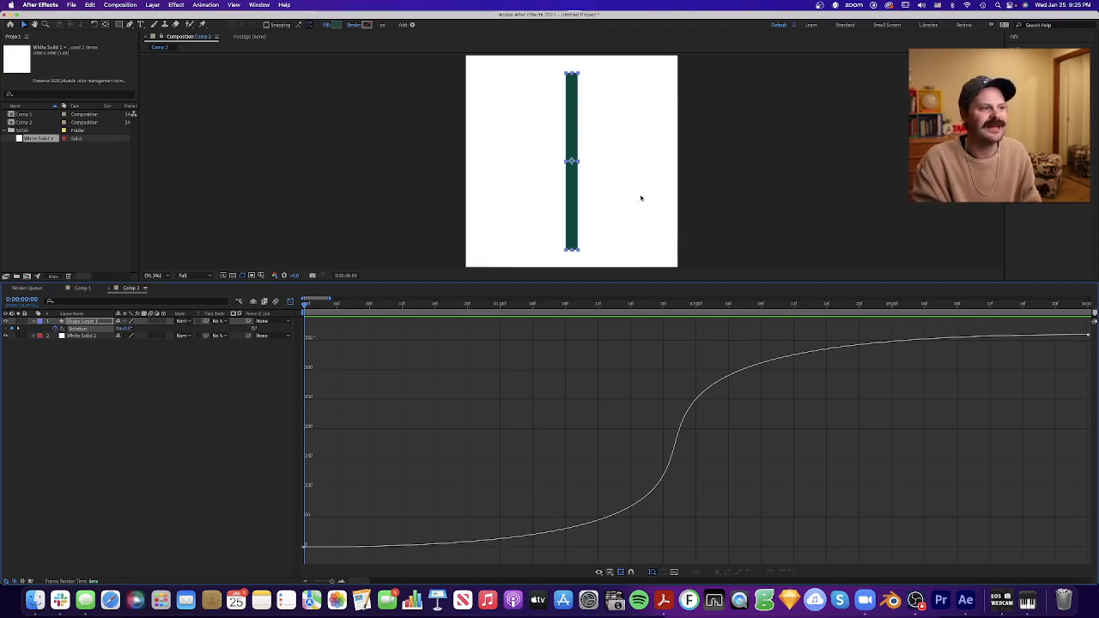
- Play back the bar's strongly eased rotation from the first frame and stop it near the end
click(541, 245)
click(420, 307)
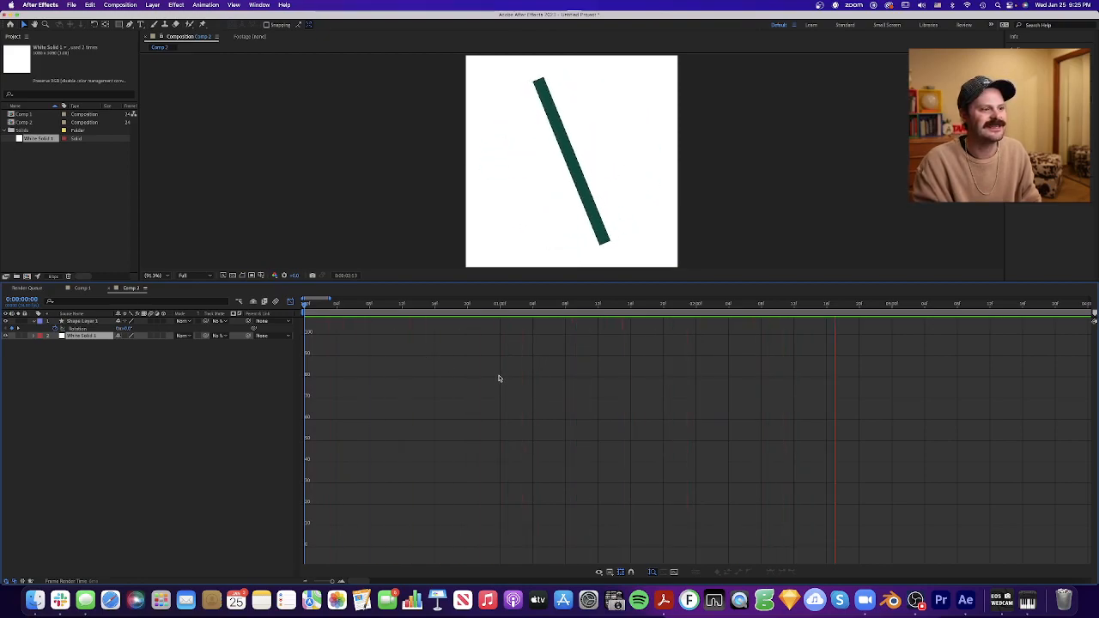
key(space)
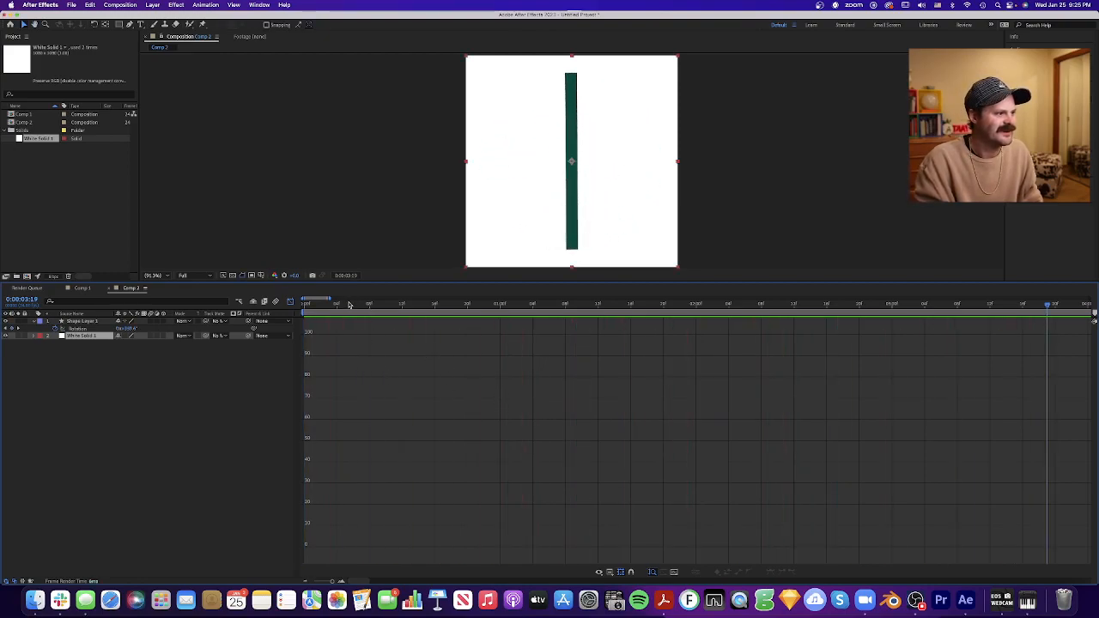
- Reselect the bar's rotation keyframes, reopen their curve in the graph editor and replay the rotation from 0:00
click(289, 302)
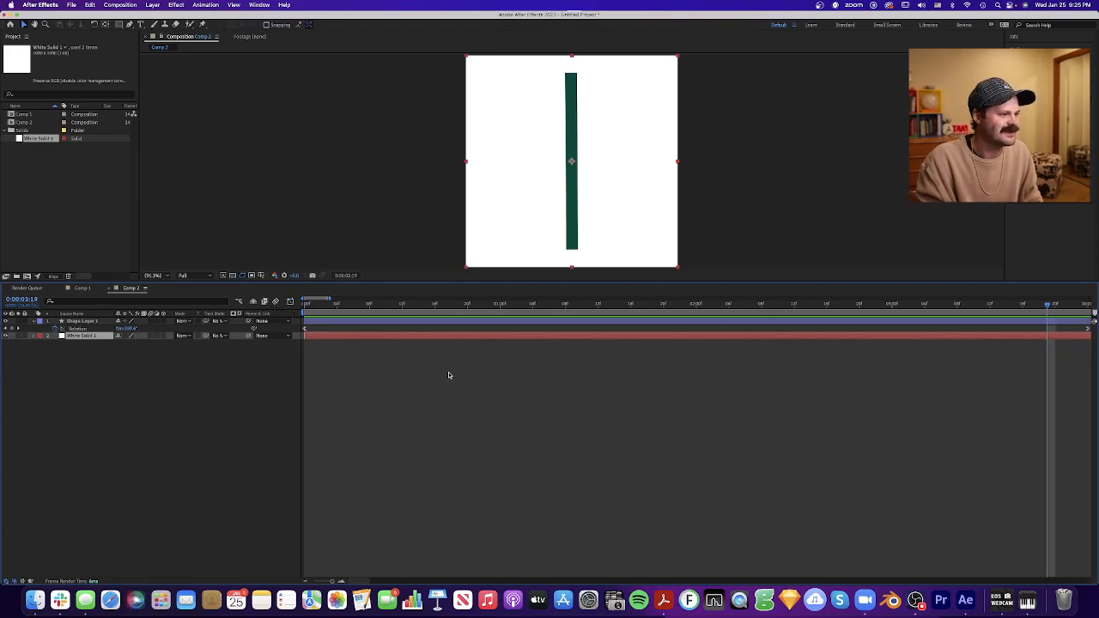
click(438, 324)
drag(1090, 348, 190, 305)
click(290, 303)
drag(350, 303, 305, 303)
key(space)
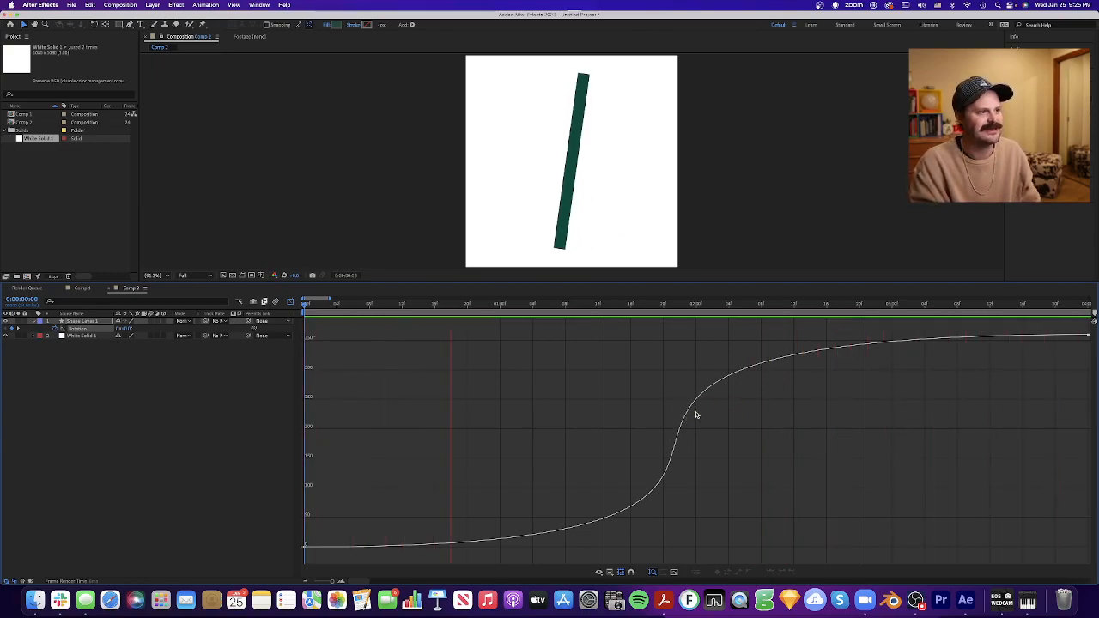
key(space)
- Pull the first rotation keyframe's handle up almost vertically to about 300° near 0:00 and preview the fast start
drag(292, 559, 292, 559)
drag(1002, 548, 308, 369)
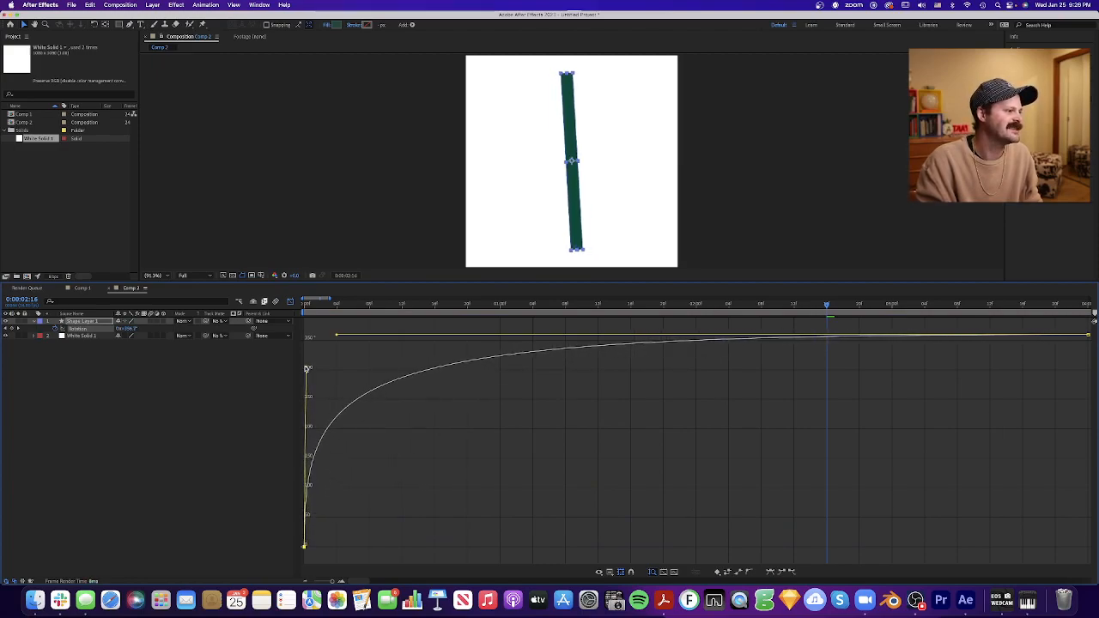
drag(432, 303, 292, 312)
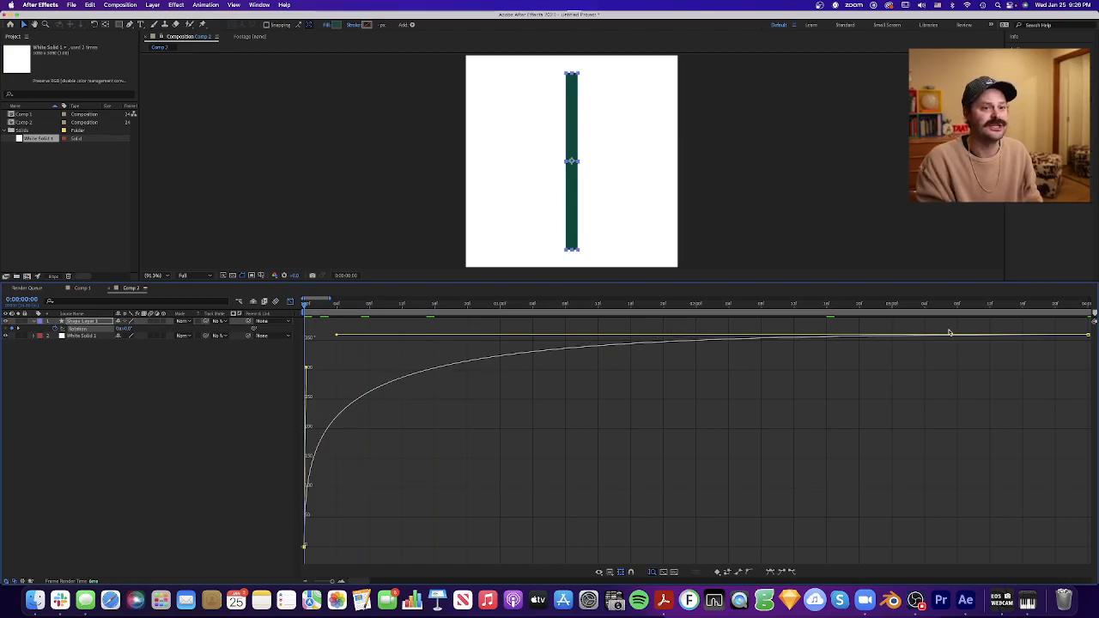
key(space)
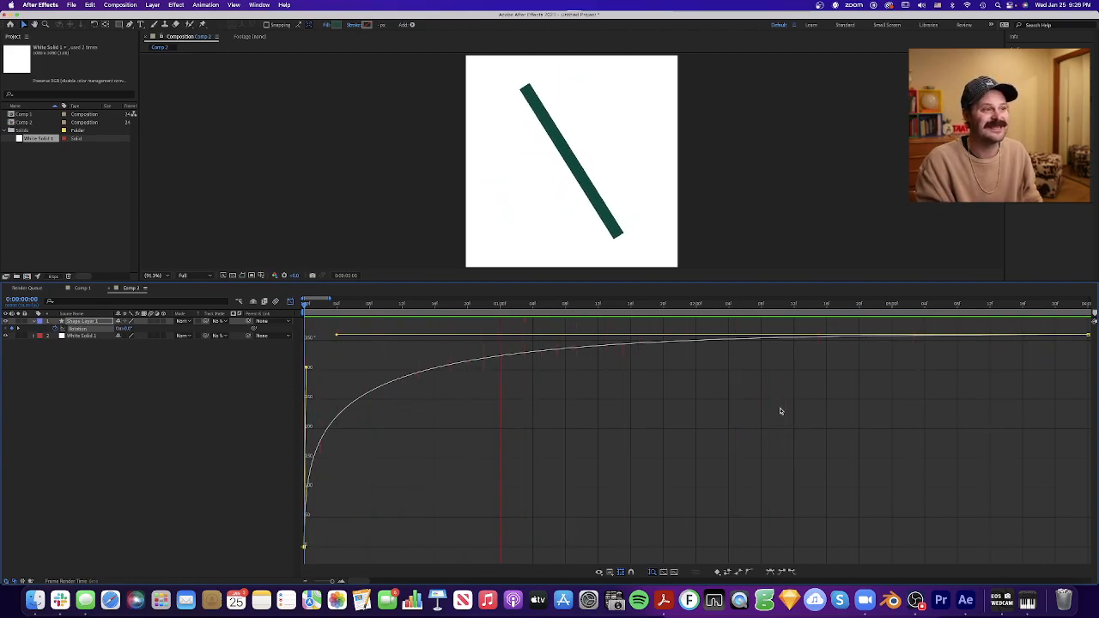
key(space)
- Pull the last rotation keyframe's handle straight down to about 0° near 4:00, preview the motion from 0:00 and deselect the keyframes
drag(336, 336, 1088, 508)
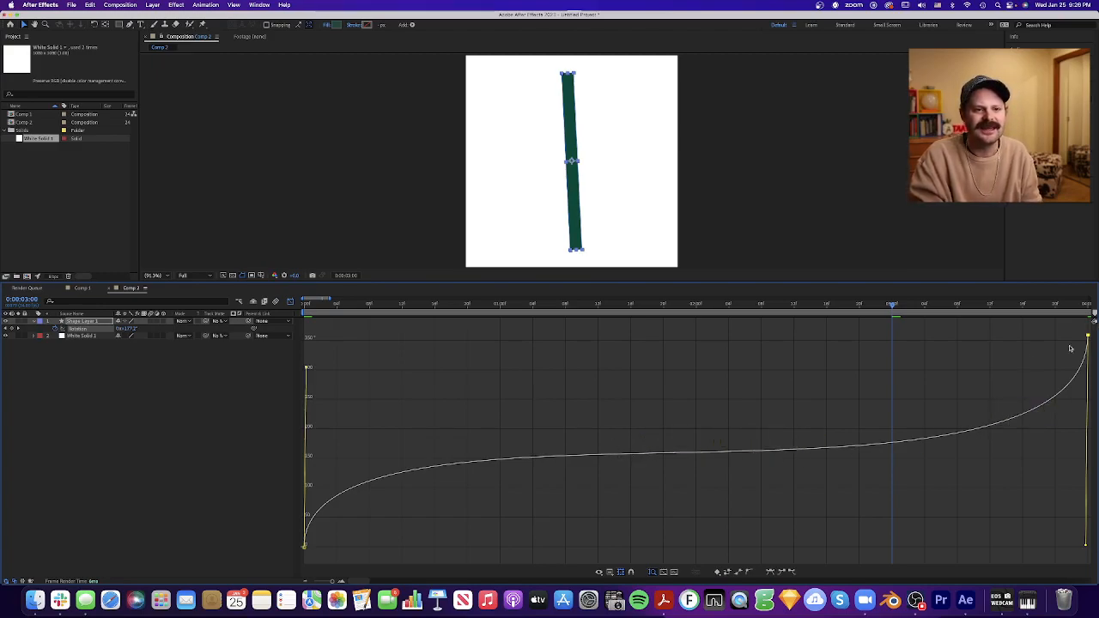
key(space)
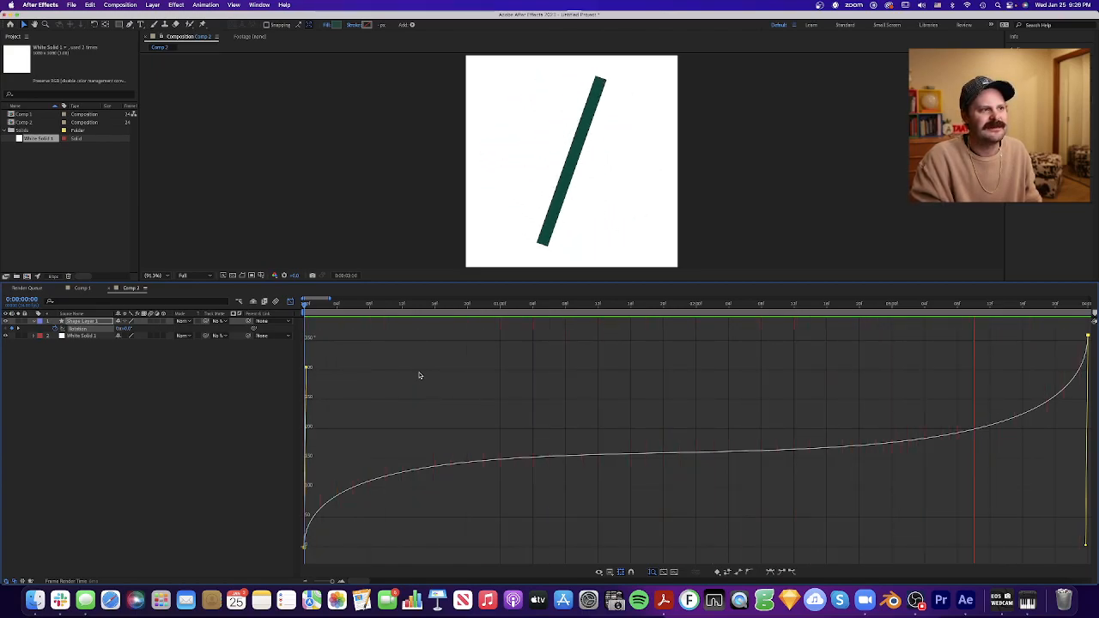
key(space)
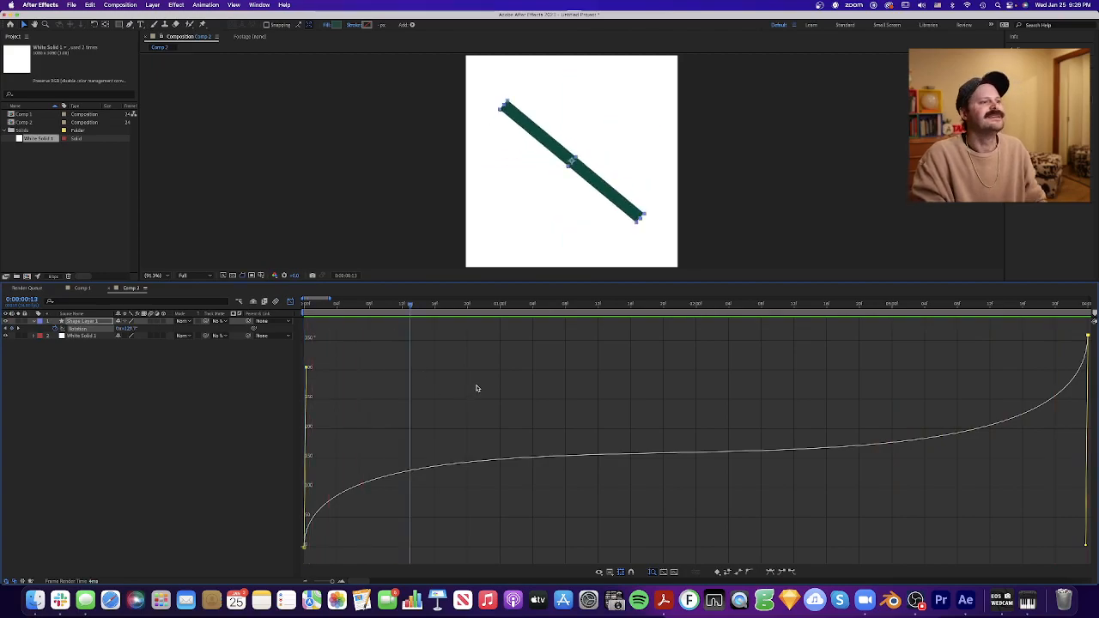
drag(409, 307, 312, 330)
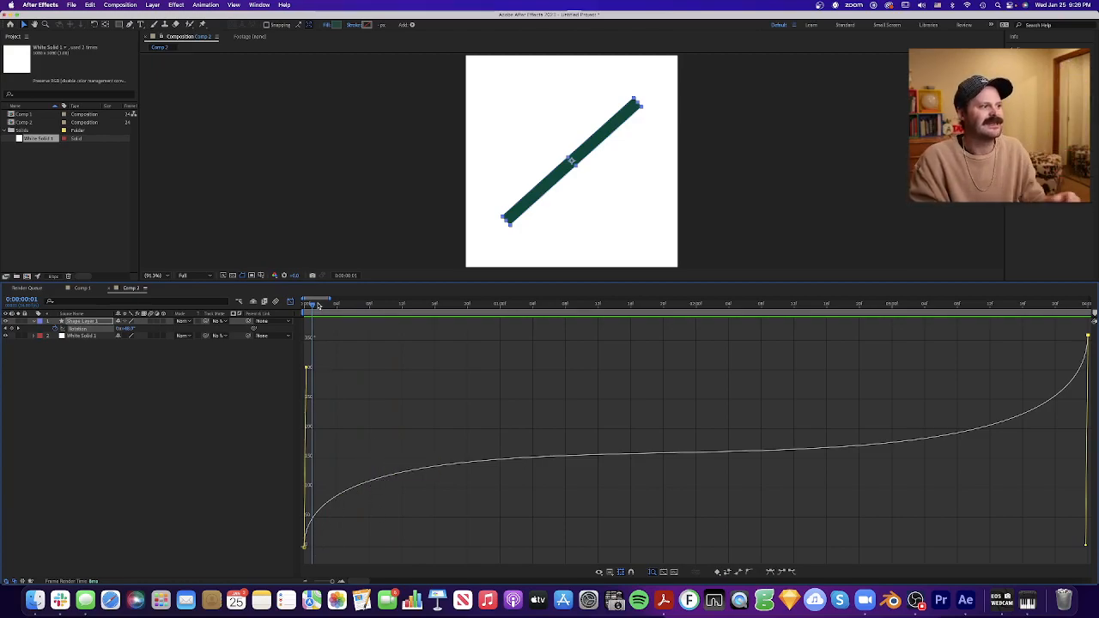
mouse_move(312, 306)
mouse_down()
mouse_move(343, 312)
mouse_move(292, 311)
mouse_up()
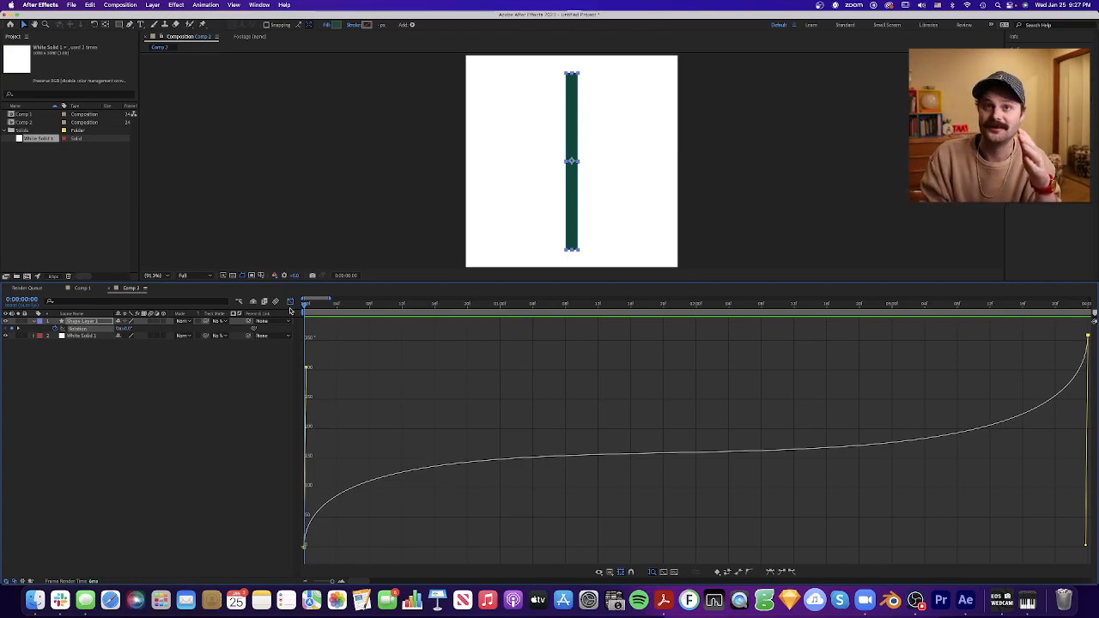
click(376, 382)
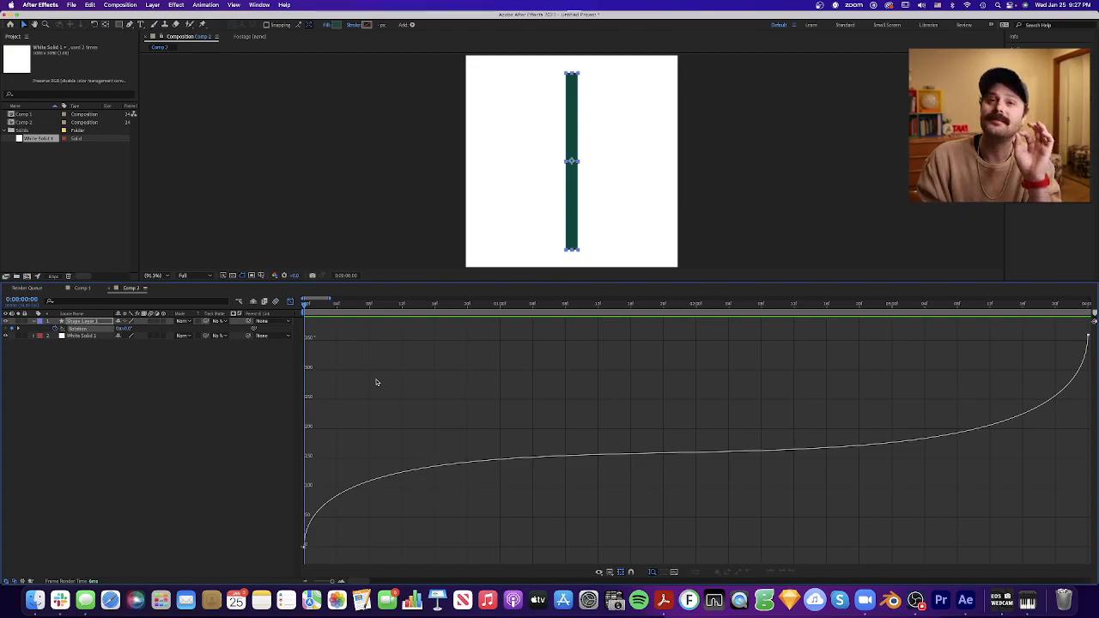
- Open Comp 1, select the square's three position keyframes, play its arch movement and return to 0:00
click(39, 118)
double_click(39, 118)
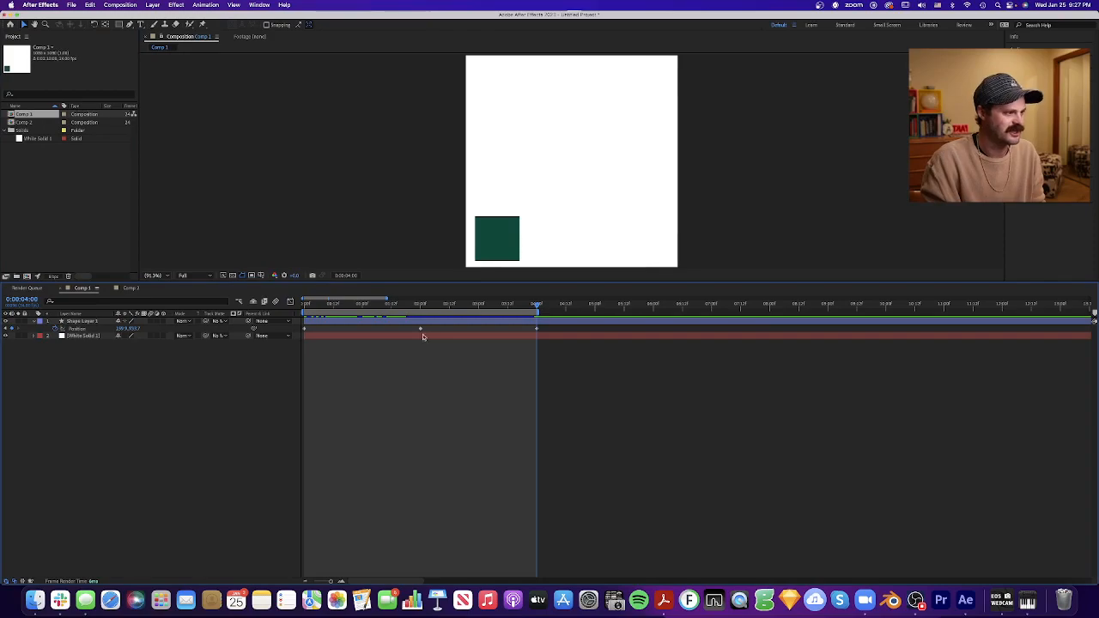
key(Home)
drag(551, 364, 302, 320)
click(375, 368)
key(space)
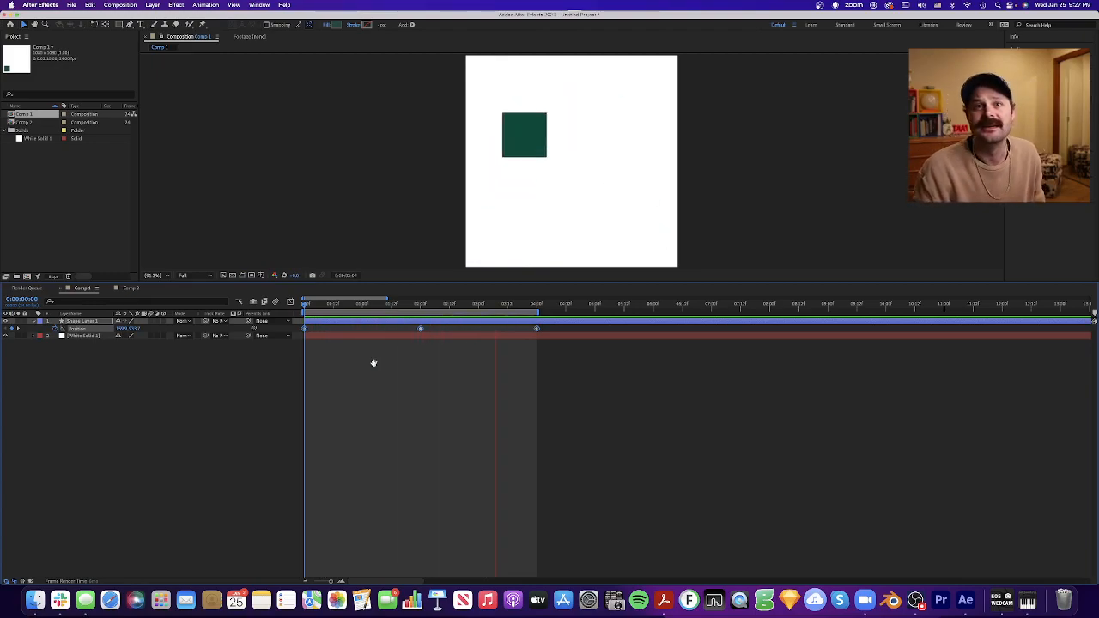
key(space)
drag(422, 306, 255, 305)
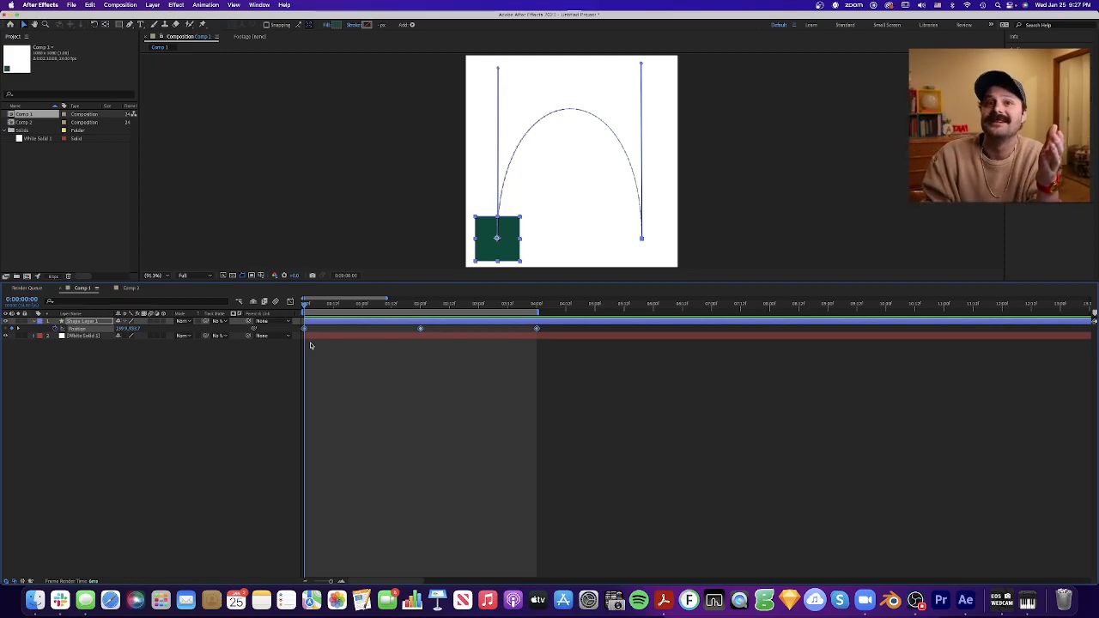
- Show the square's selected position keyframes in the graph editor and fit all graphs to the view
click(540, 383)
drag(565, 370, 295, 321)
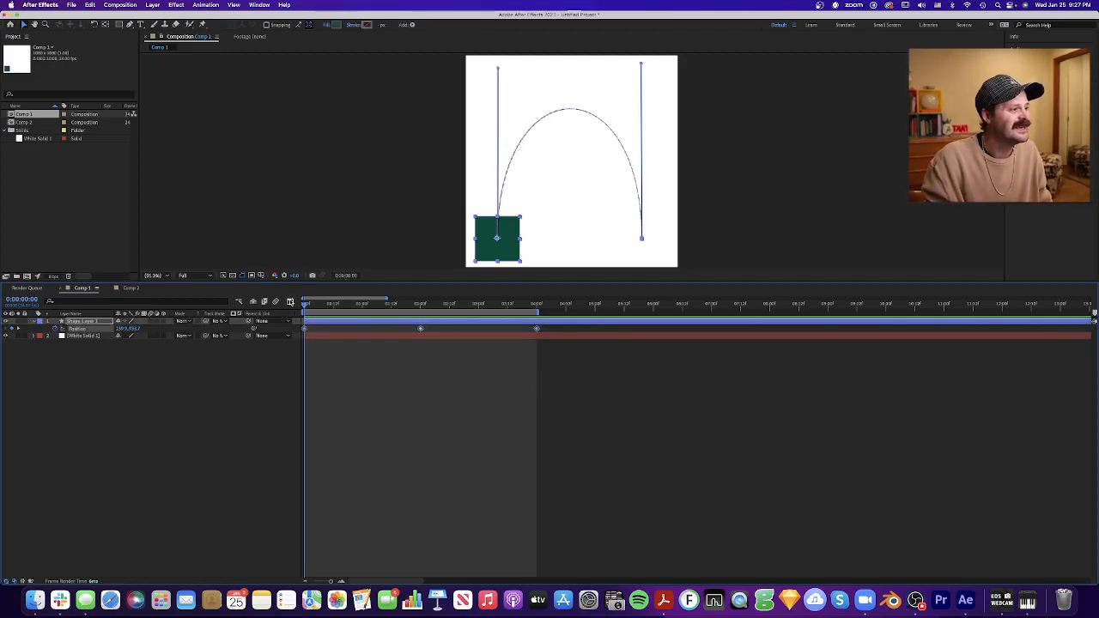
click(290, 302)
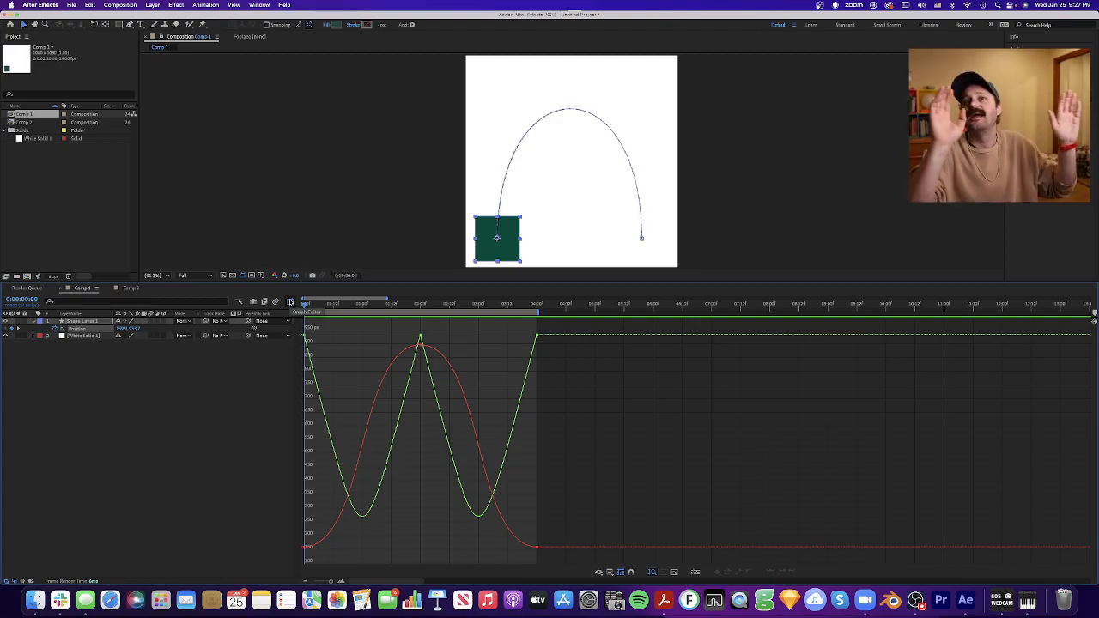
click(674, 573)
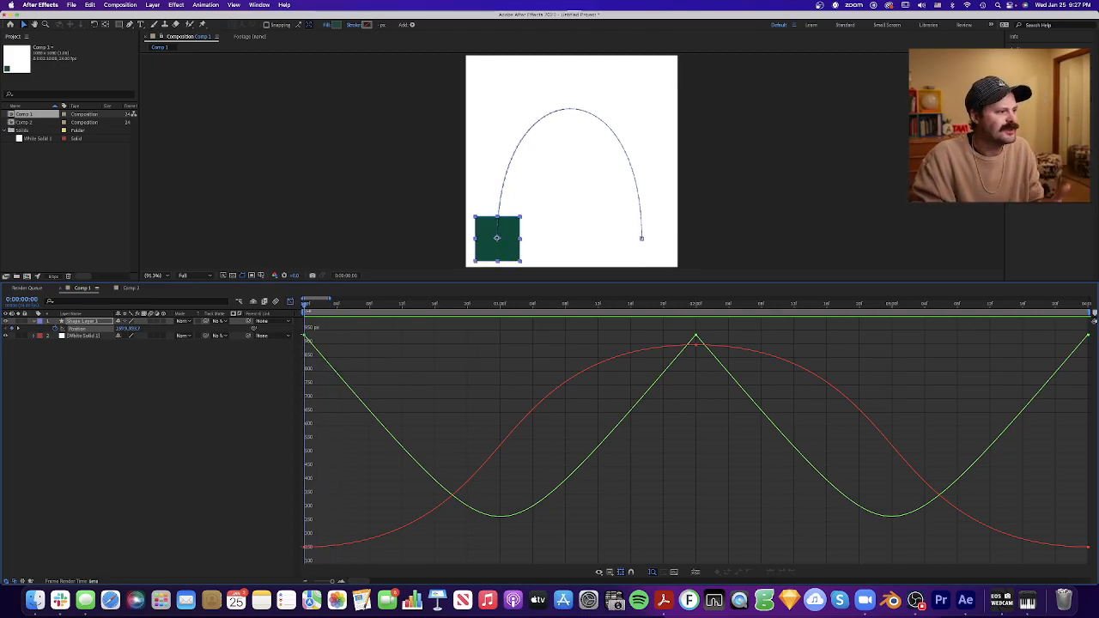
- Scrub the square along its arch to 0:06, 1:00 and 2:00, comparing its movement with the X and Y position curves
mouse_move(305, 304)
mouse_down()
mouse_move(378, 325)
mouse_move(694, 316)
mouse_move(306, 326)
mouse_up()
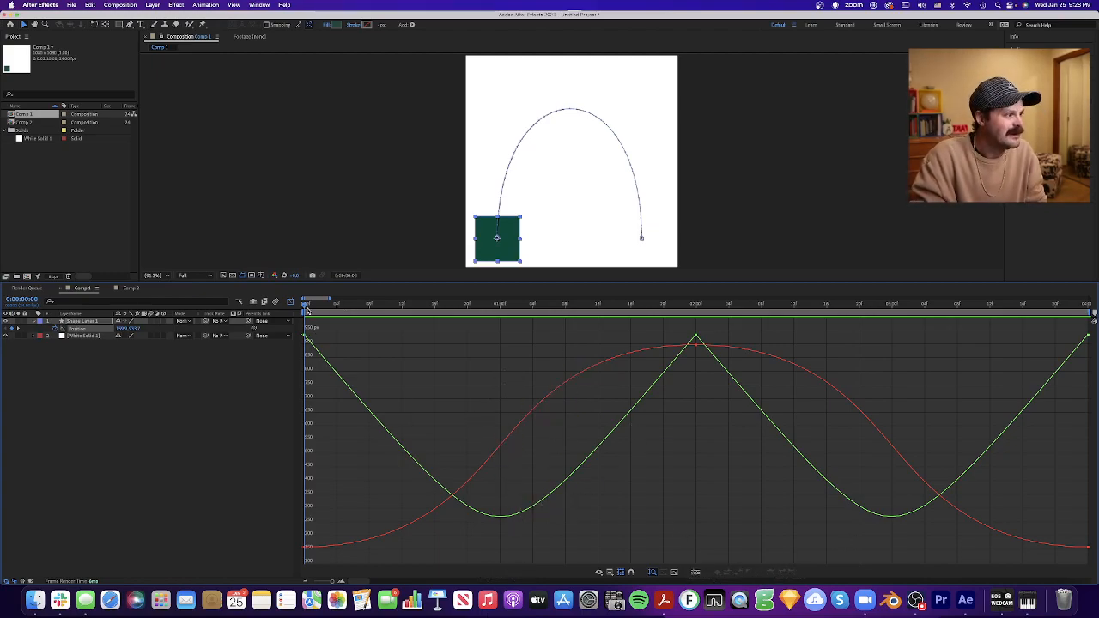
drag(306, 306, 352, 306)
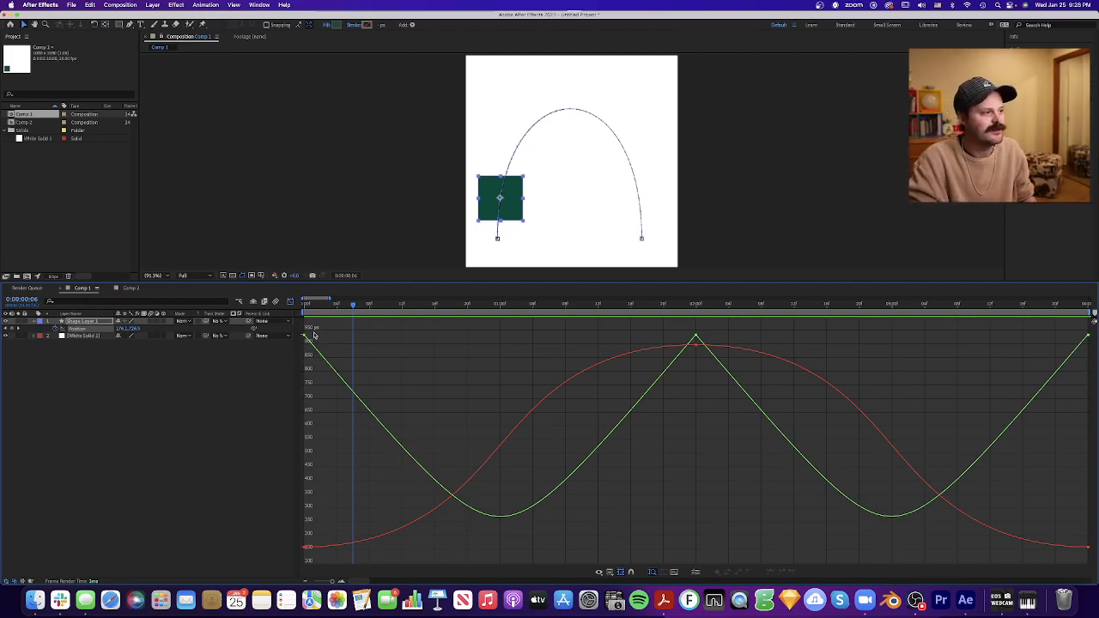
drag(352, 307, 297, 315)
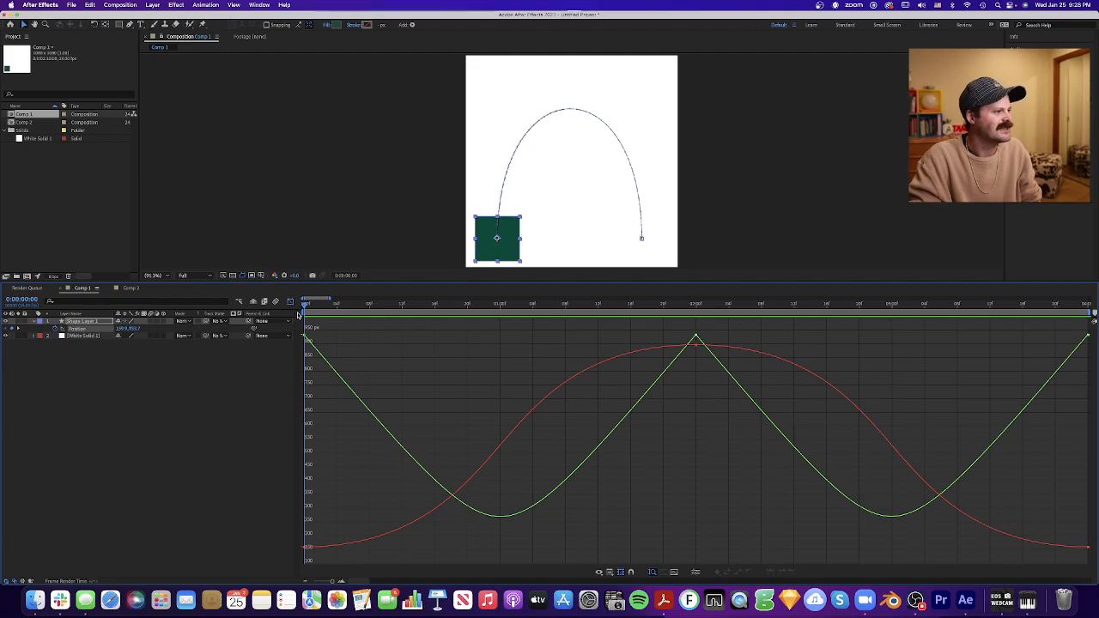
key(space)
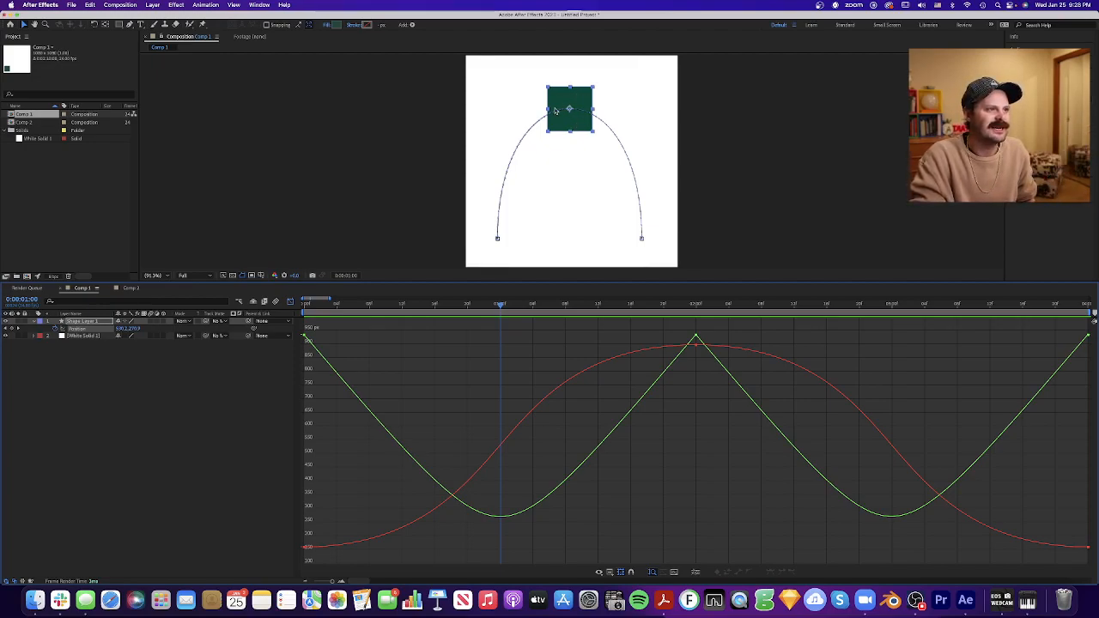
drag(503, 305, 696, 305)
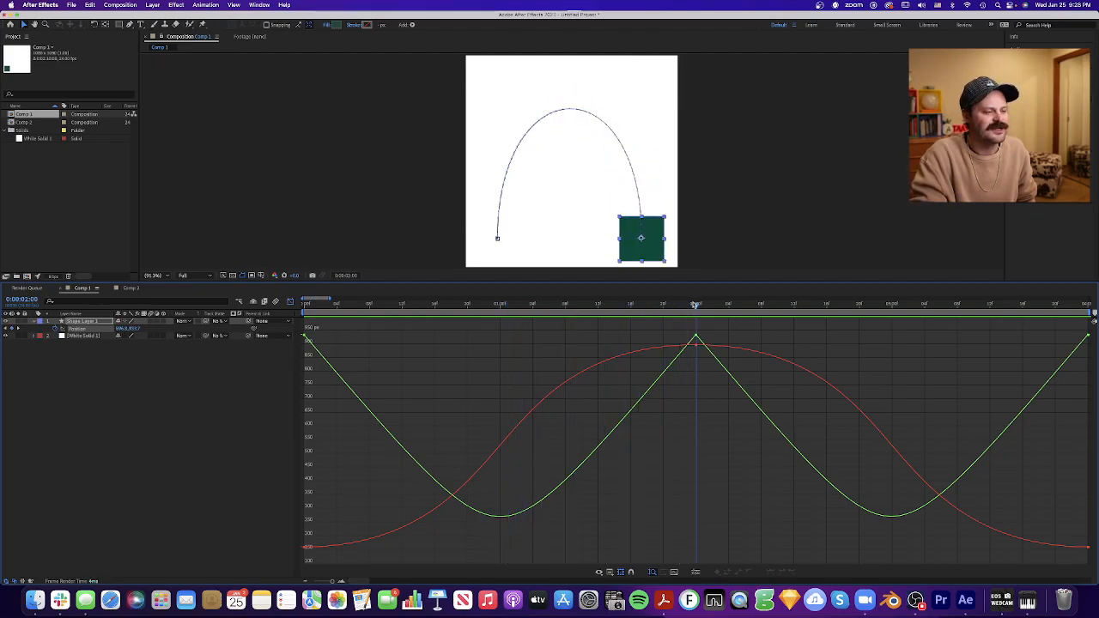
mouse_move(696, 337)
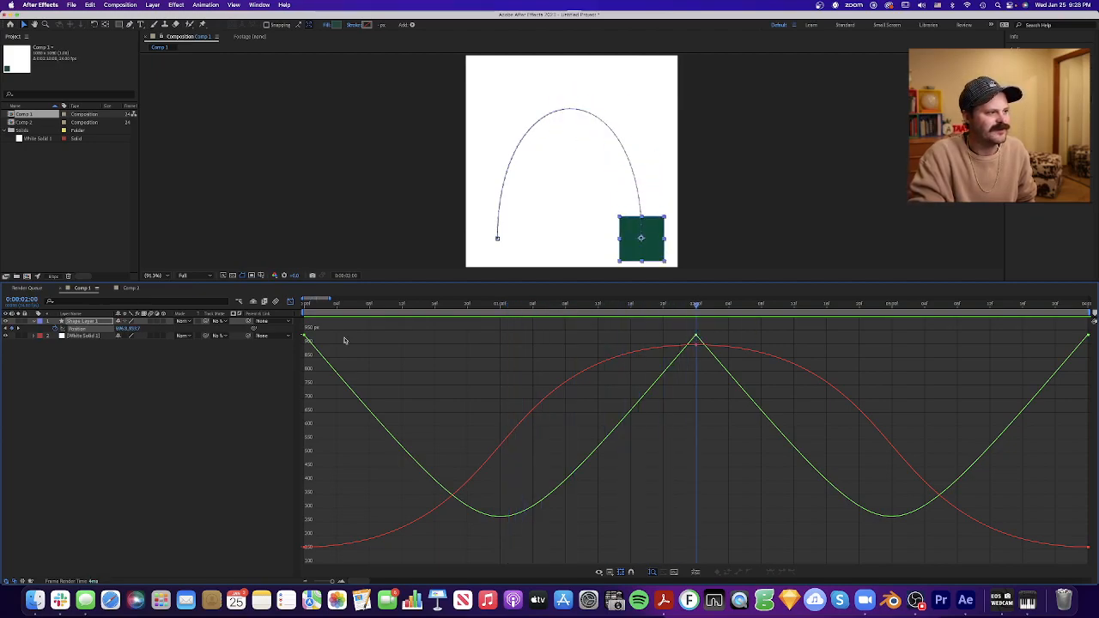
- Scrub the square from 0:00 to 2:00 and 4:00, compare its horizontal travel with the X position curve, and return to 0:00
click(696, 340)
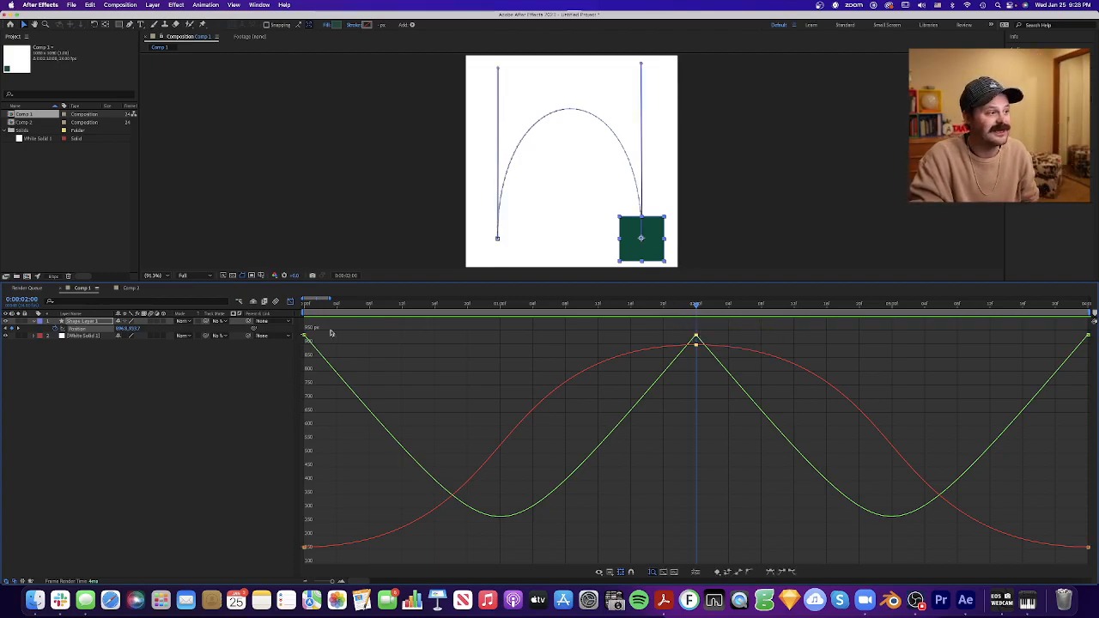
key(Home)
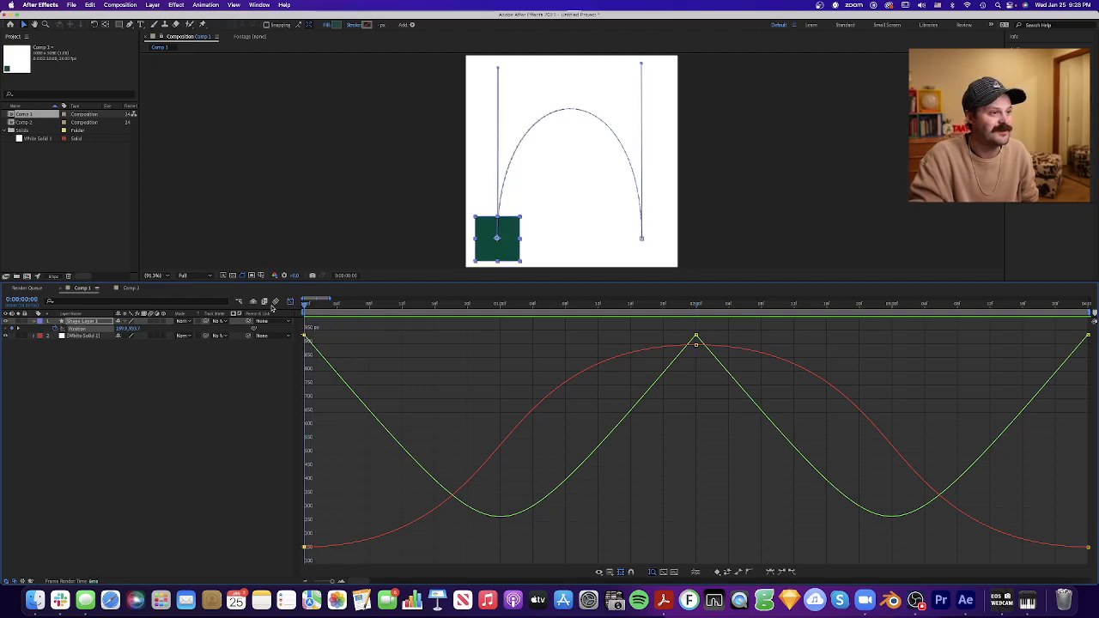
drag(303, 307, 695, 327)
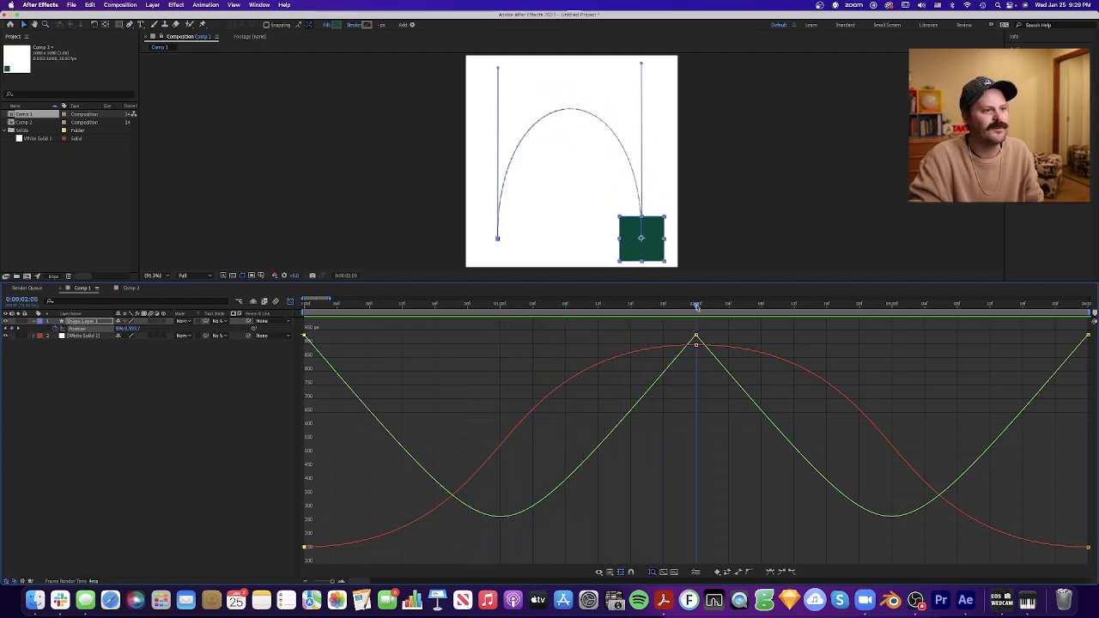
drag(696, 307, 1005, 337)
scroll(407, 345, left, 3)
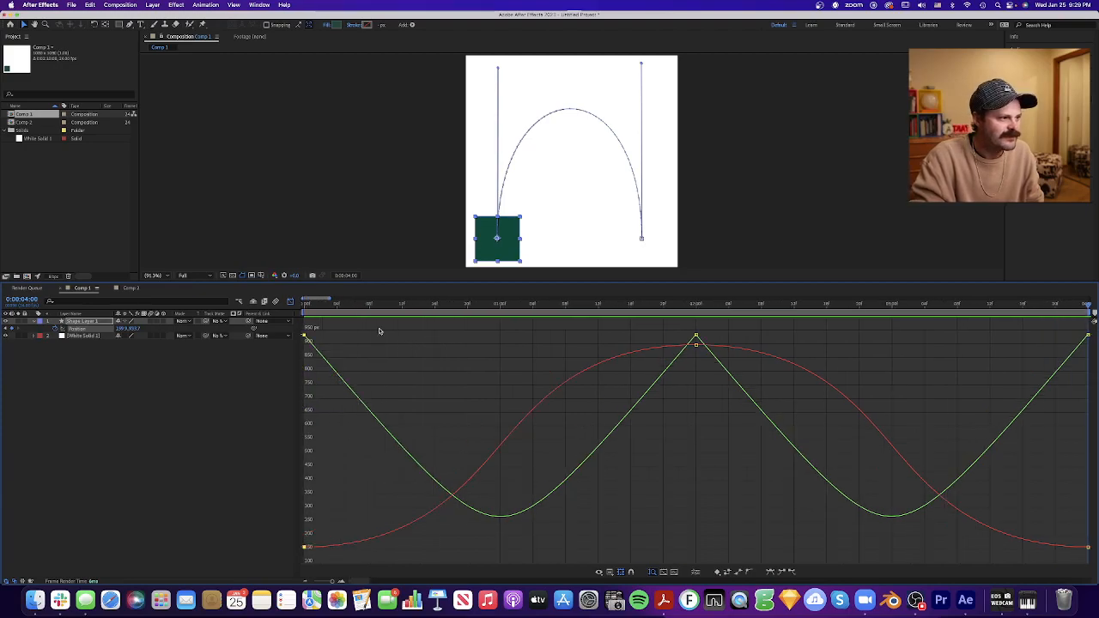
drag(317, 305, 284, 306)
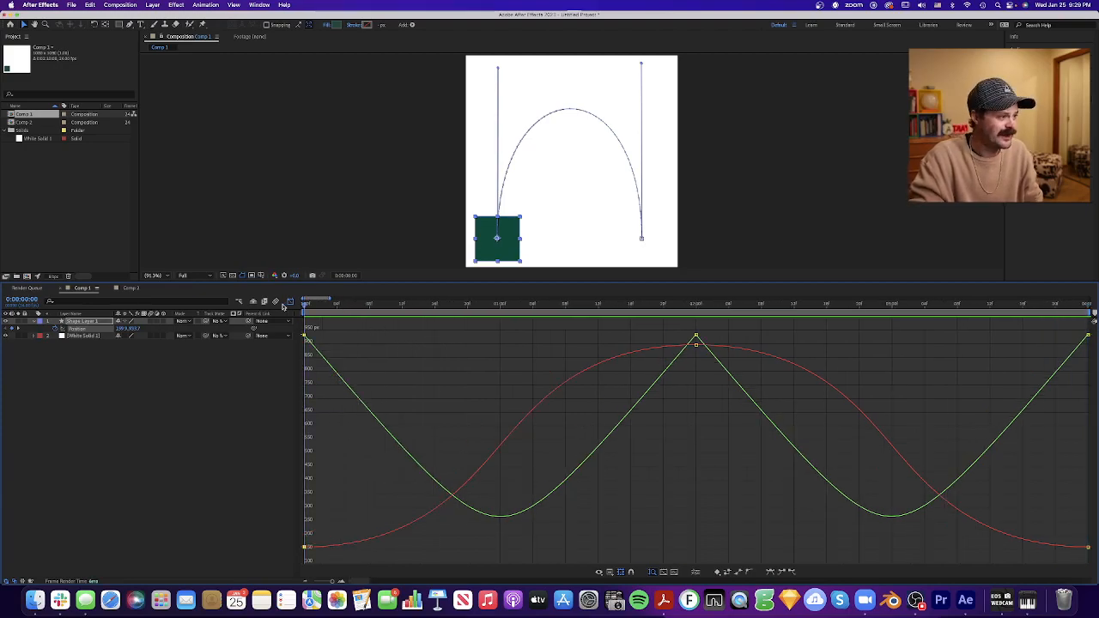
- Examine the X position curve between the first two keyframes, scrub to 2:00 and back, and play the arch movement from 0:00
click(326, 547)
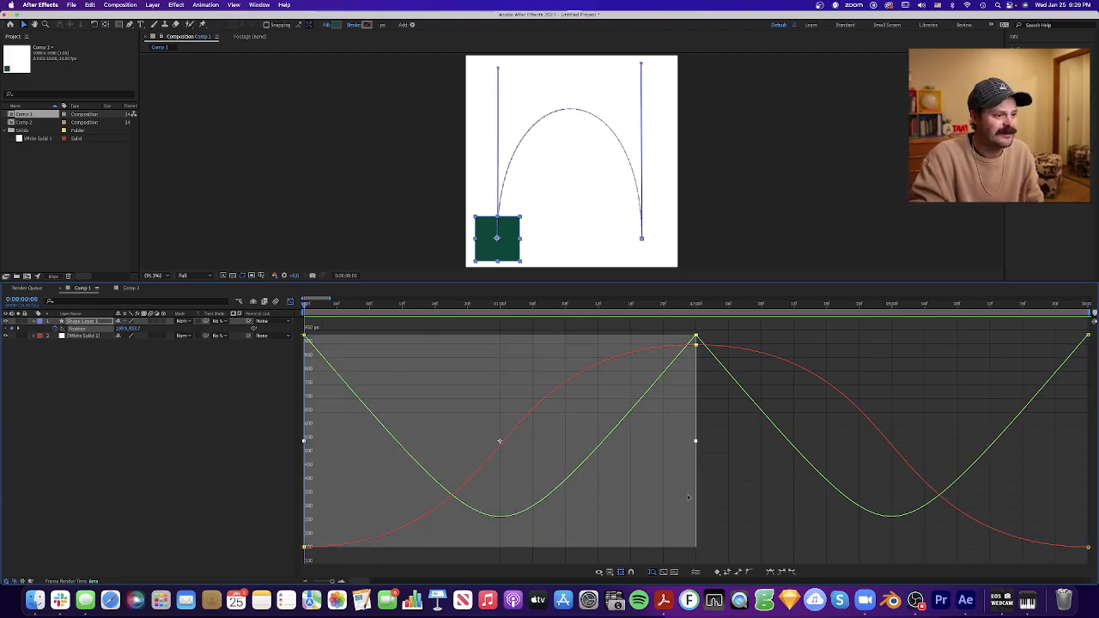
click(713, 498)
drag(305, 306, 696, 339)
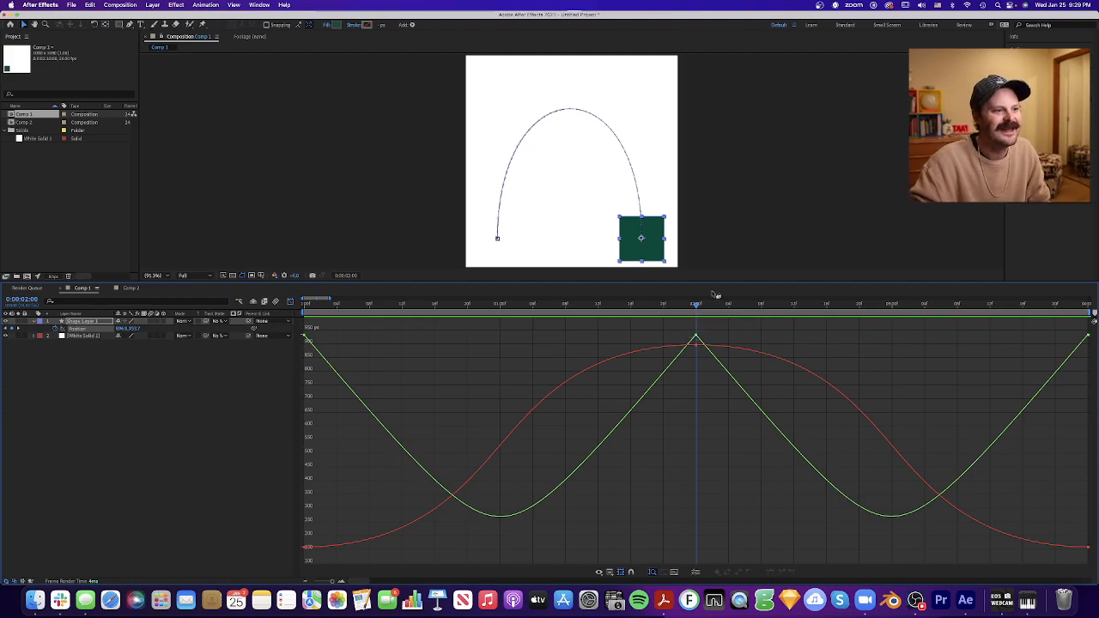
drag(696, 307, 249, 426)
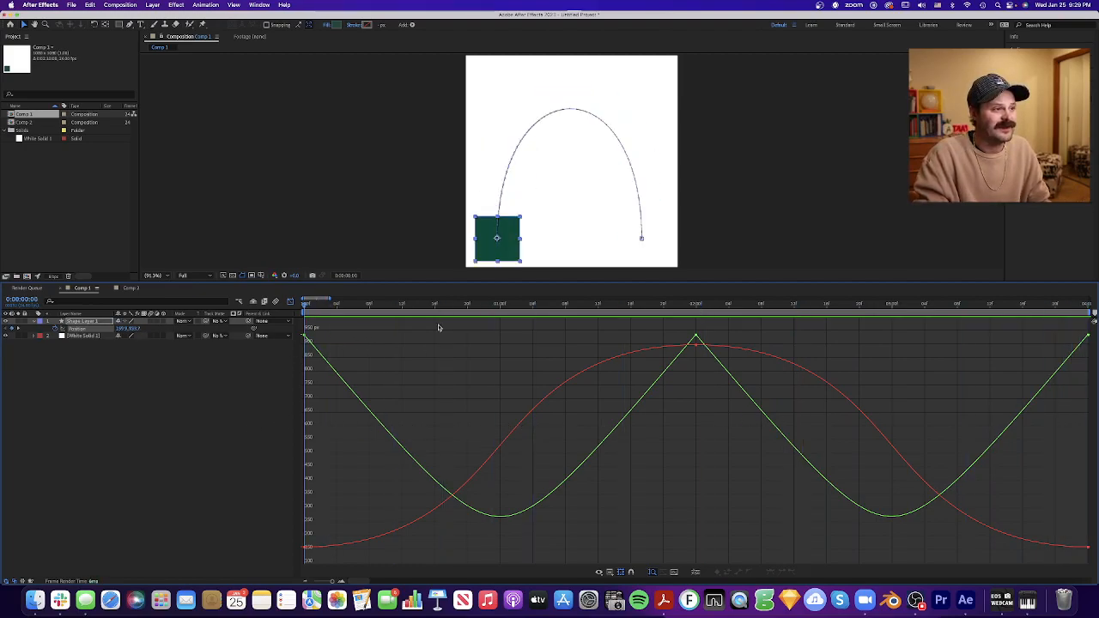
drag(386, 306, 276, 309)
key(space)
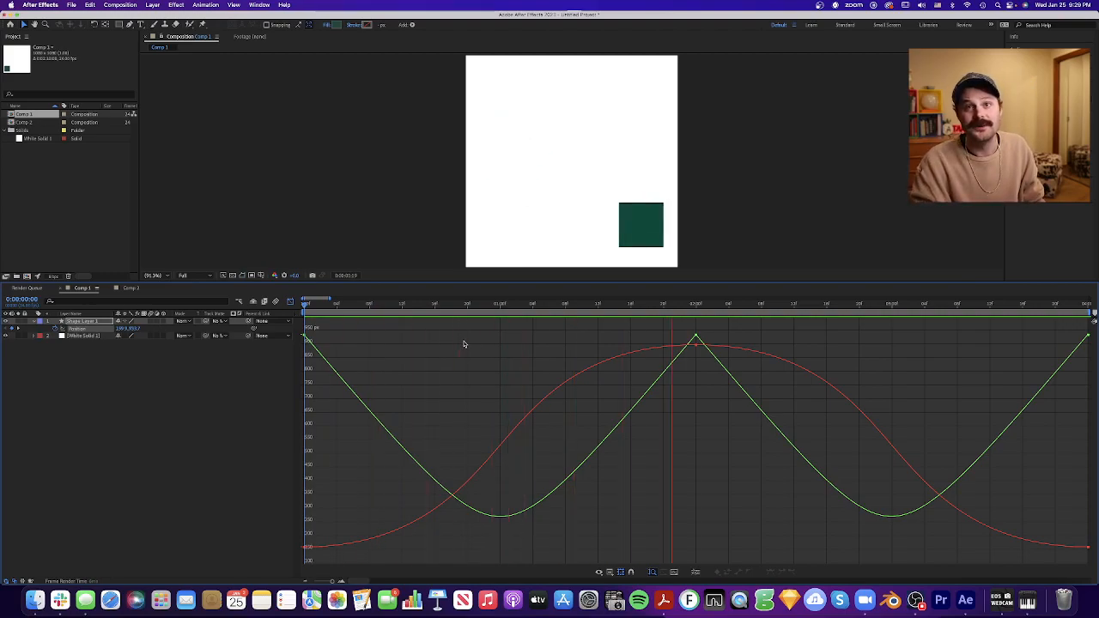
key(space)
- Apply Easy Ease Out to the square's first position keyframe and deselect the keyframes
drag(340, 328, 296, 356)
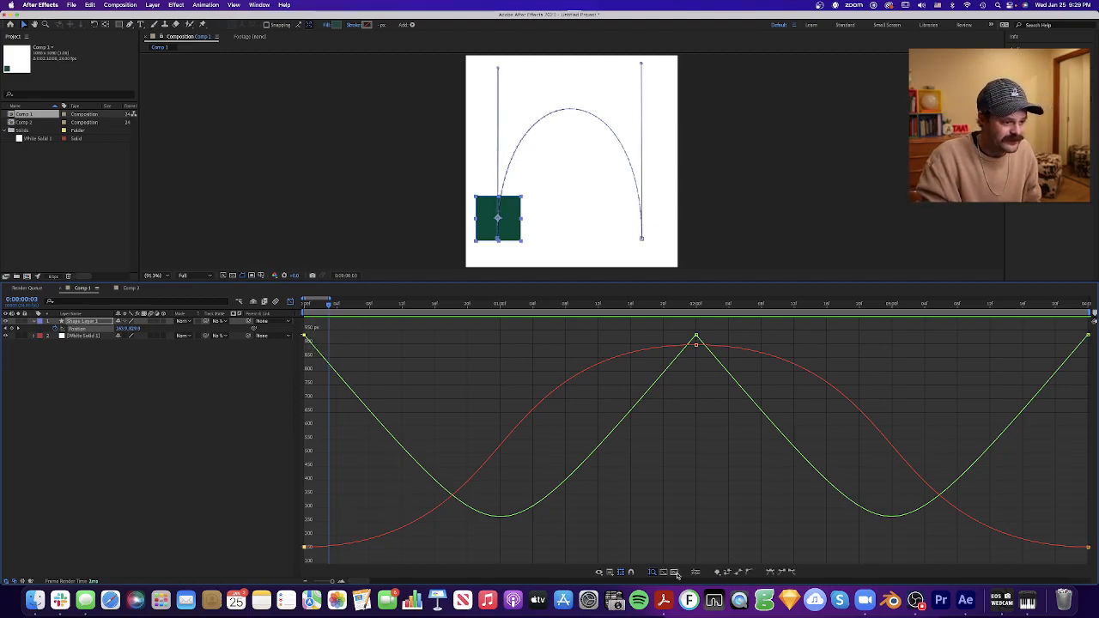
click(792, 572)
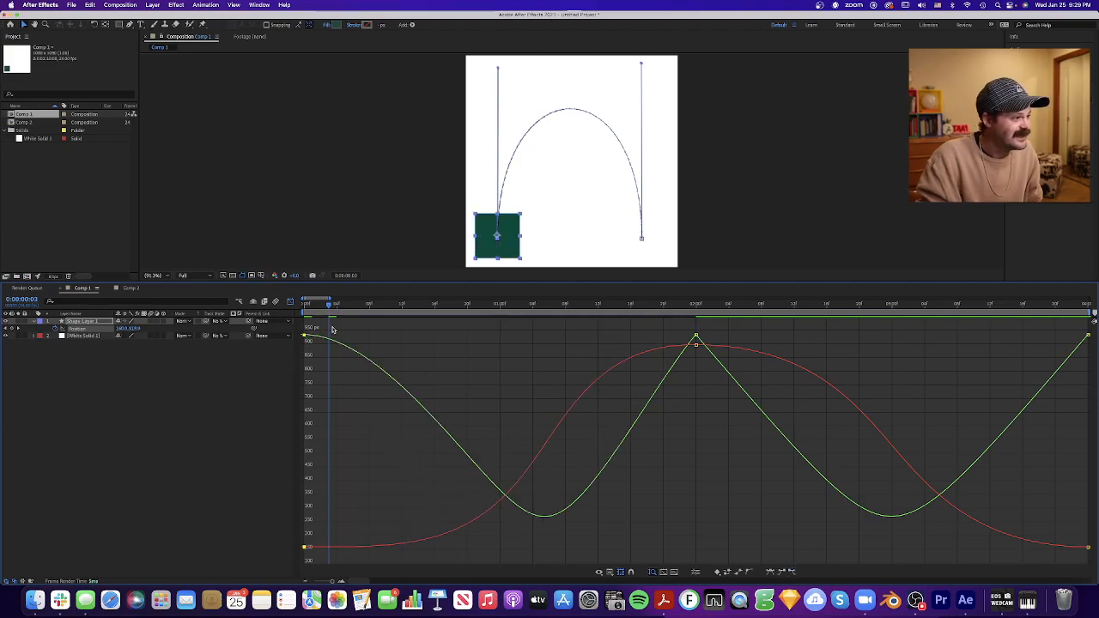
mouse_move(306, 335)
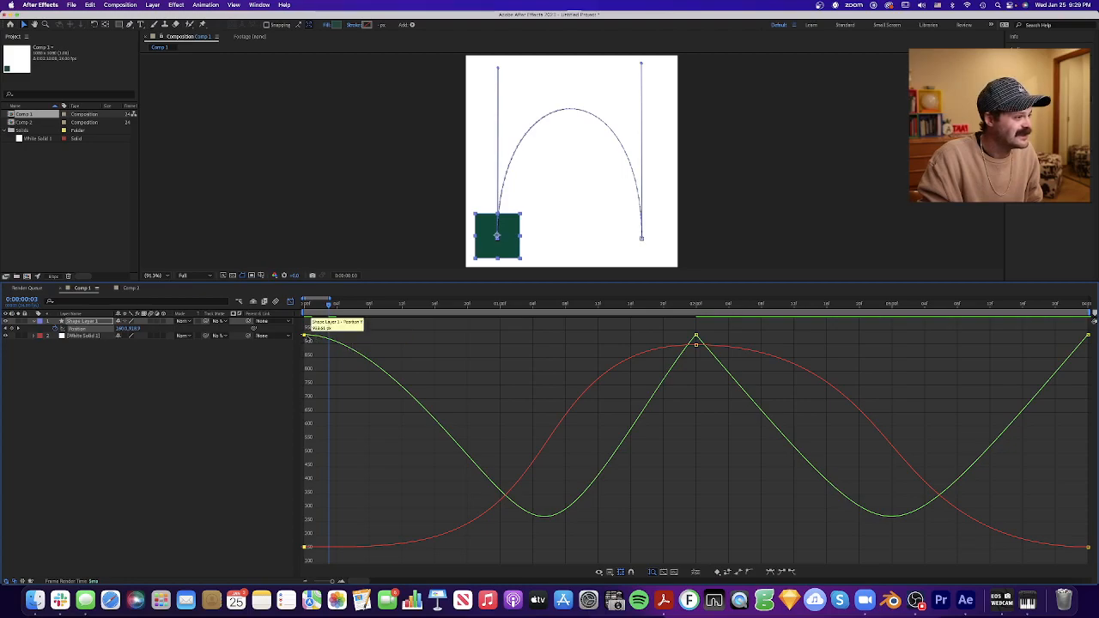
click(396, 348)
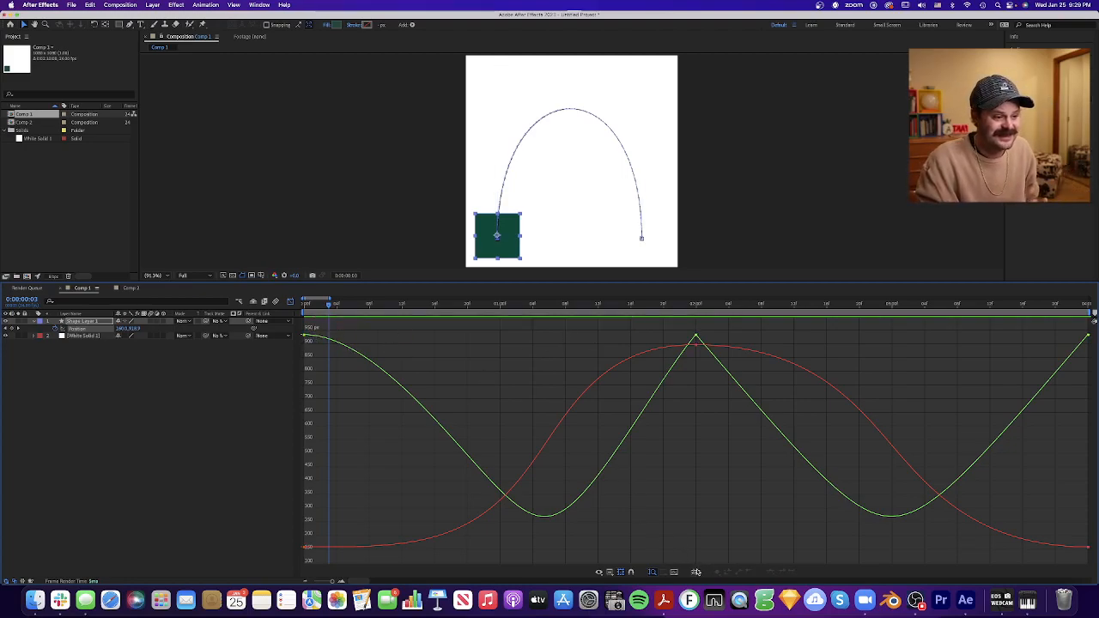
- Separate the square's position dimensions and pull the first Y Position keyframe's handle out flat to about 0:21
click(696, 572)
drag(351, 339, 295, 352)
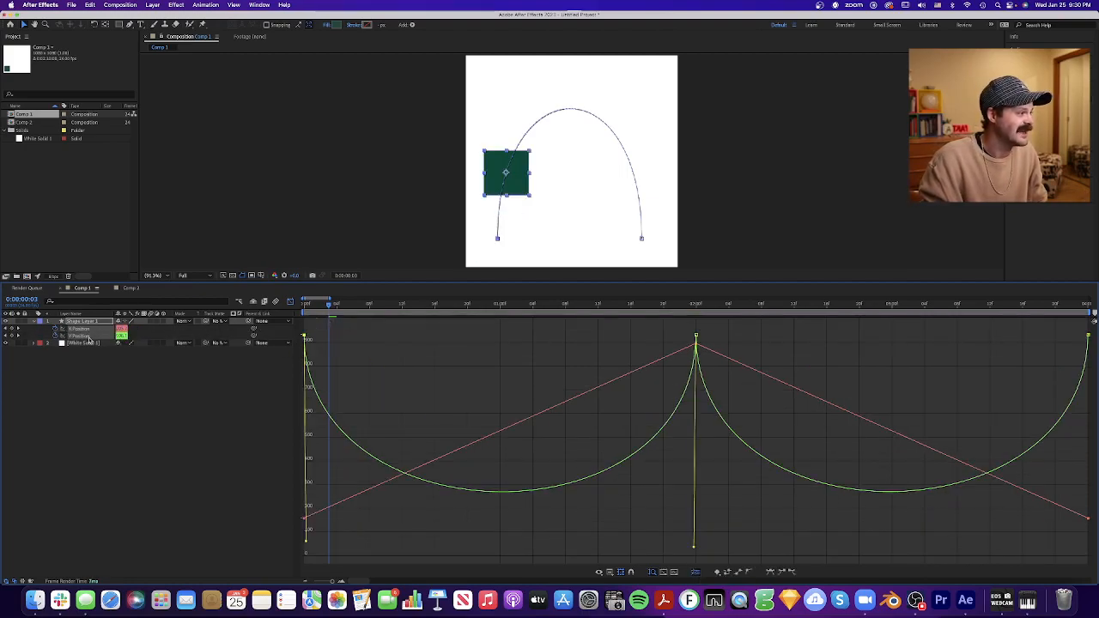
click(331, 353)
drag(328, 331, 298, 350)
drag(307, 541, 473, 346)
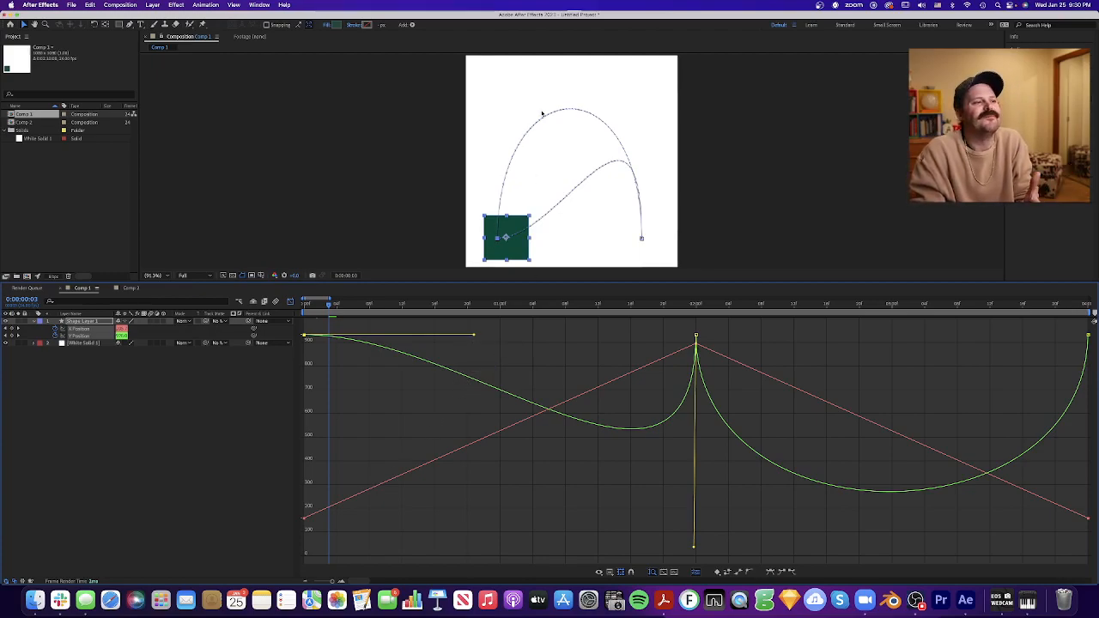
- Play the square's altered path while pulling the first Y Position handle slightly farther out, and stop playback
key(space)
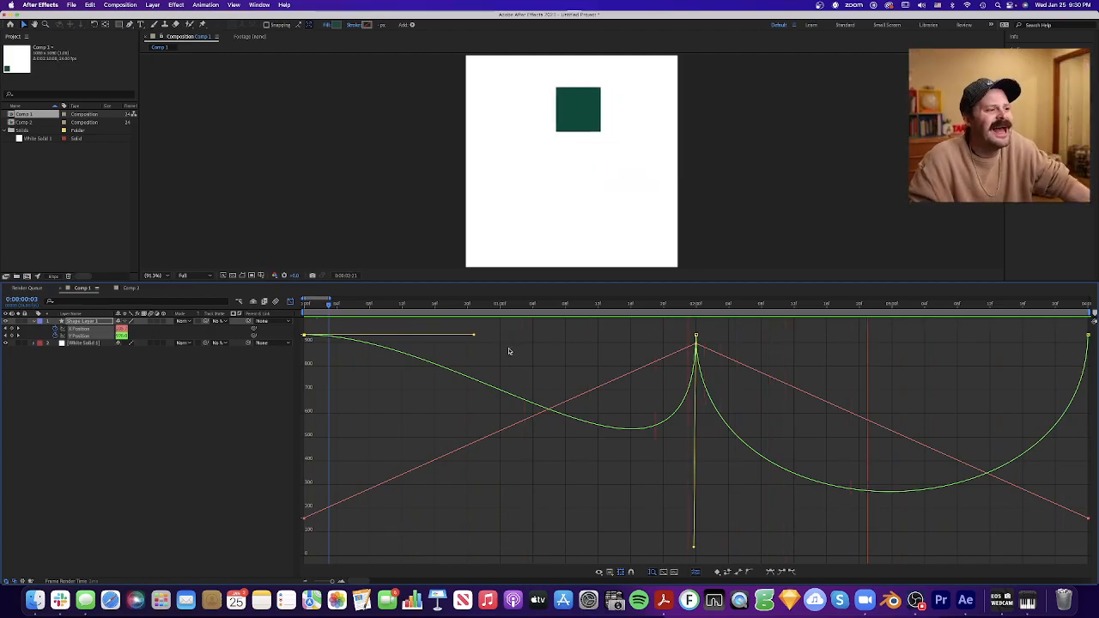
mouse_move(473, 337)
mouse_down()
mouse_move(439, 364)
mouse_move(479, 335)
mouse_up()
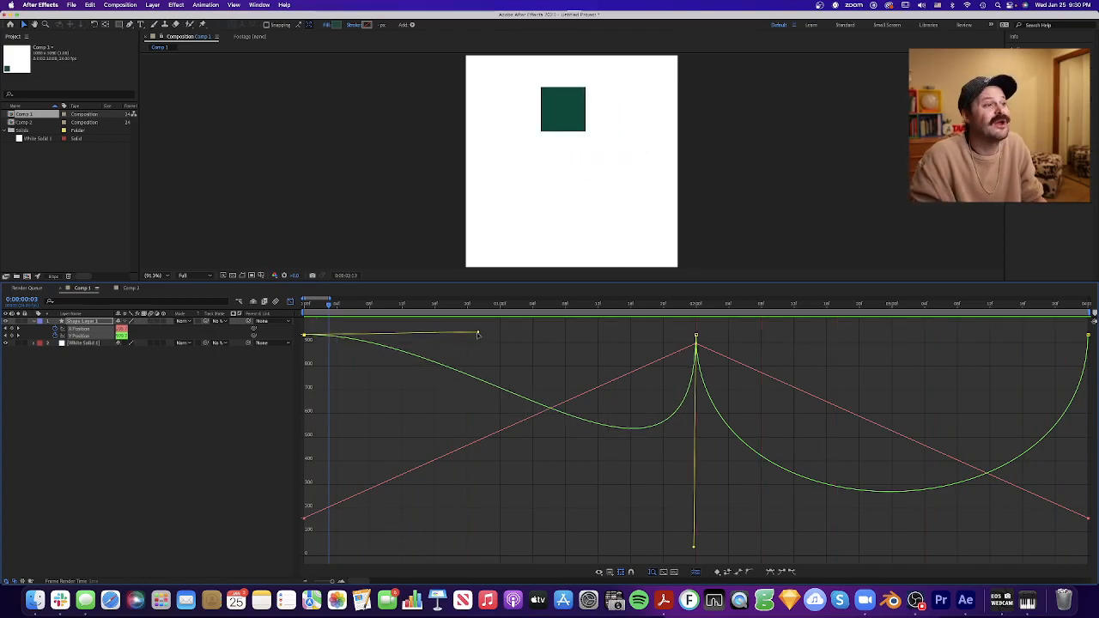
key(space)
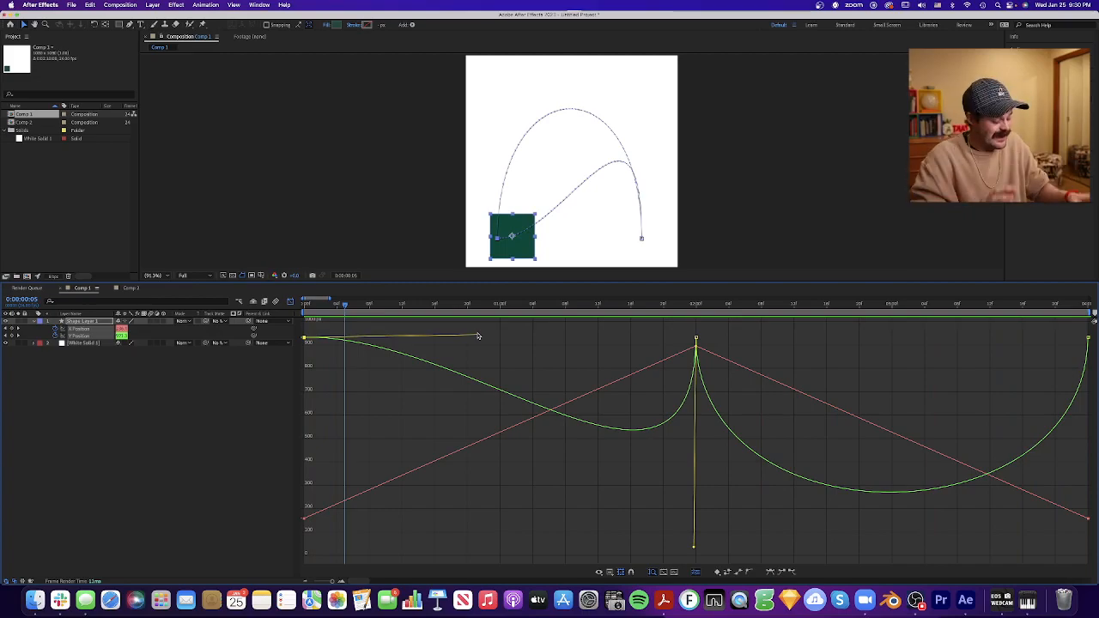
- Undo the Y Position handle changes and the separation of the position dimensions
key(super+z)
key(super+z)
key(super+z)
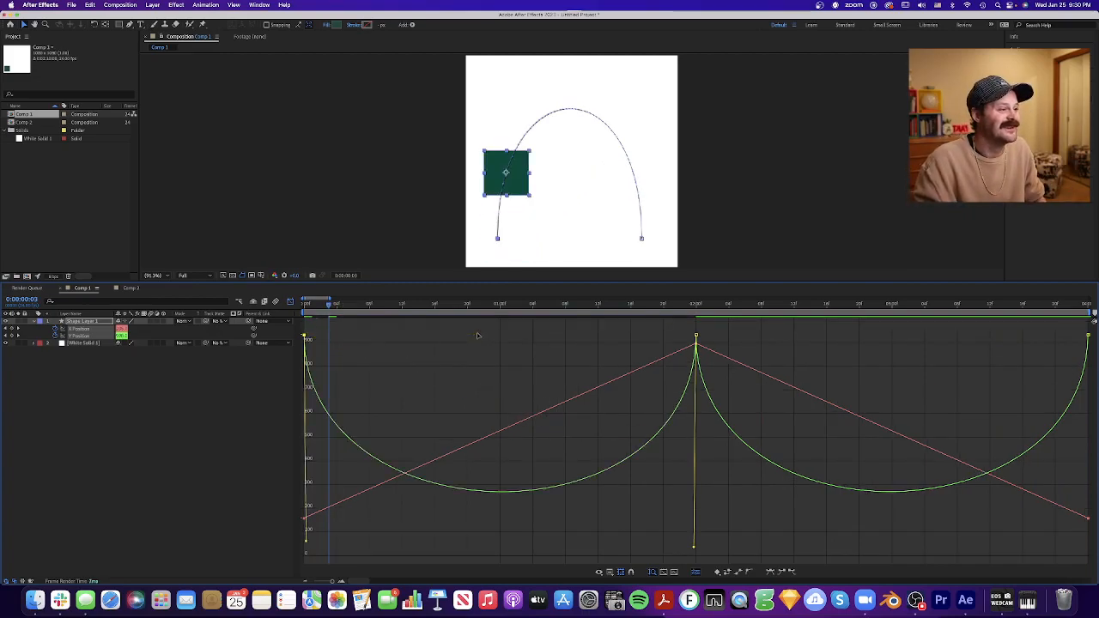
key(super+z)
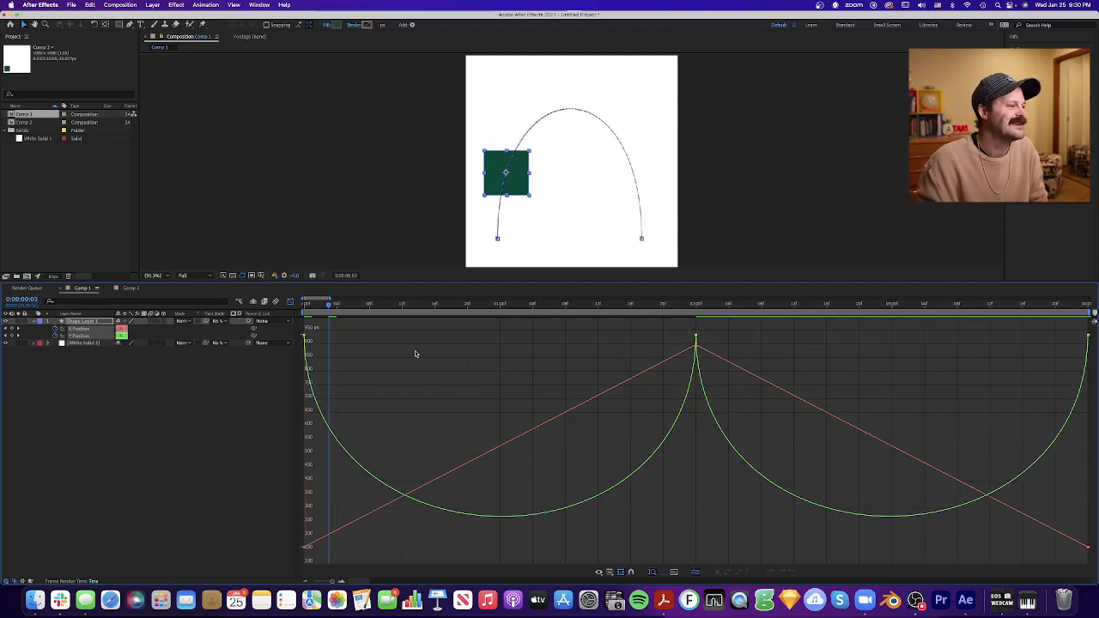
key(super+z)
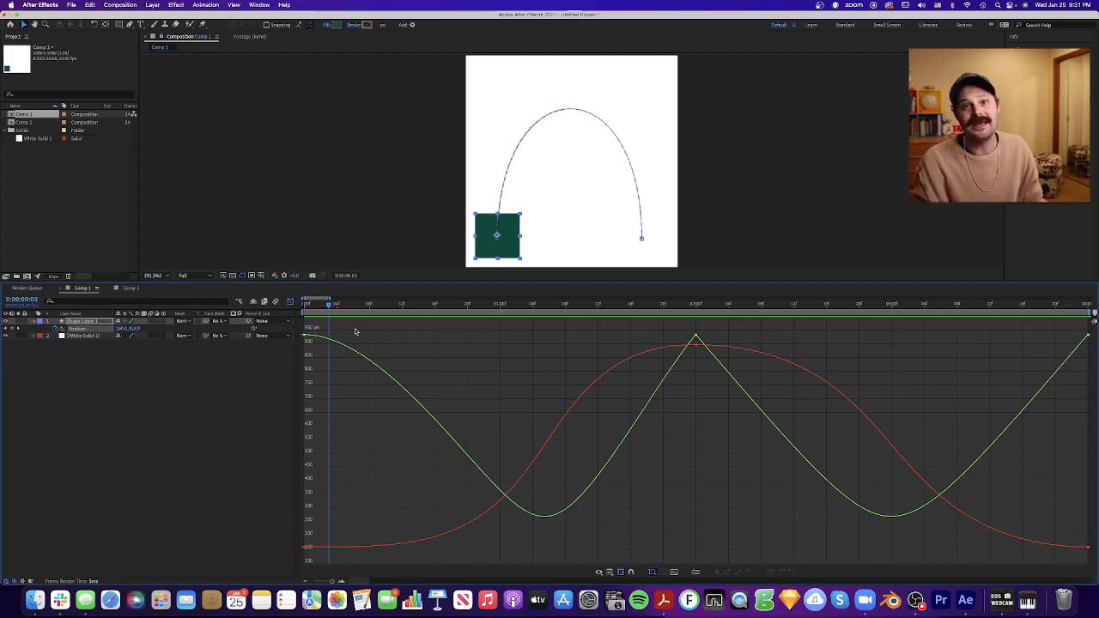
- Undo the easing applied to the square's first position keyframe
drag(359, 328, 304, 495)
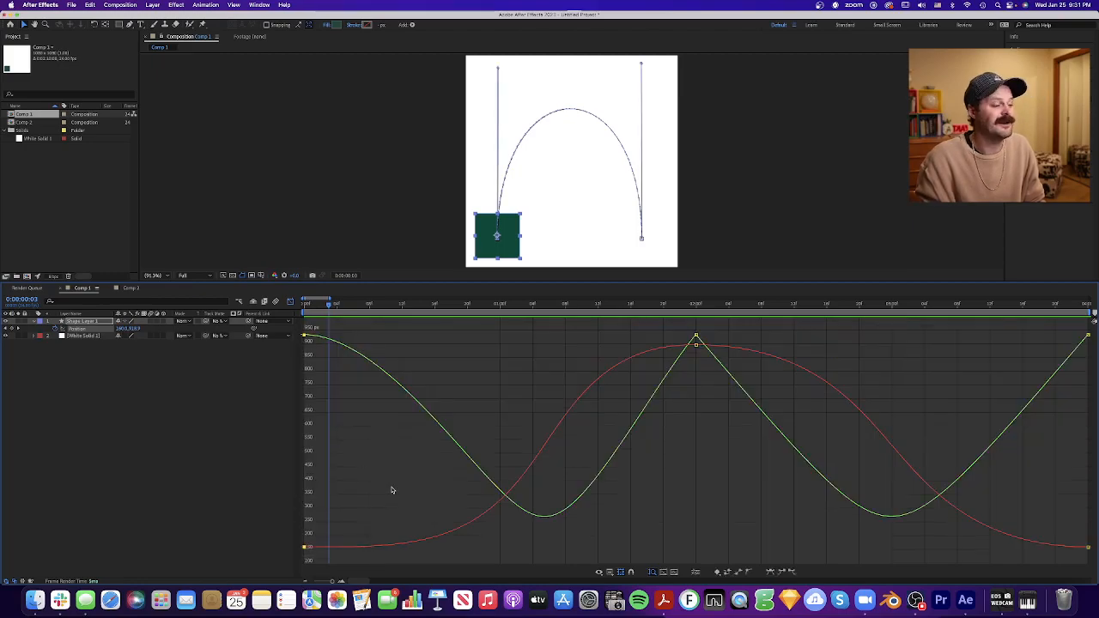
click(512, 377)
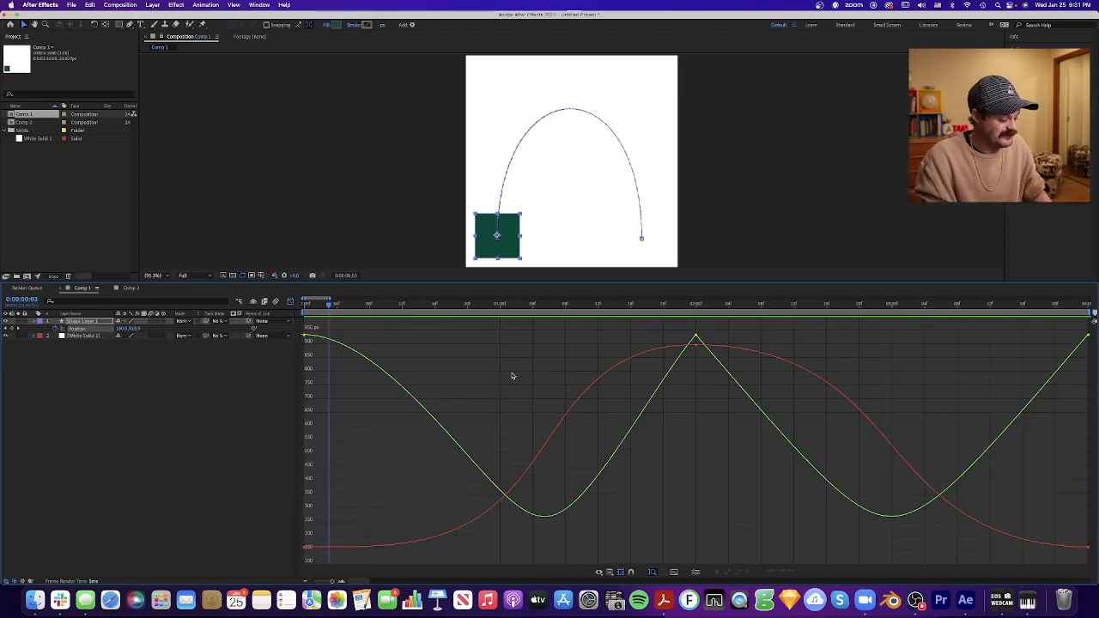
key(super+z)
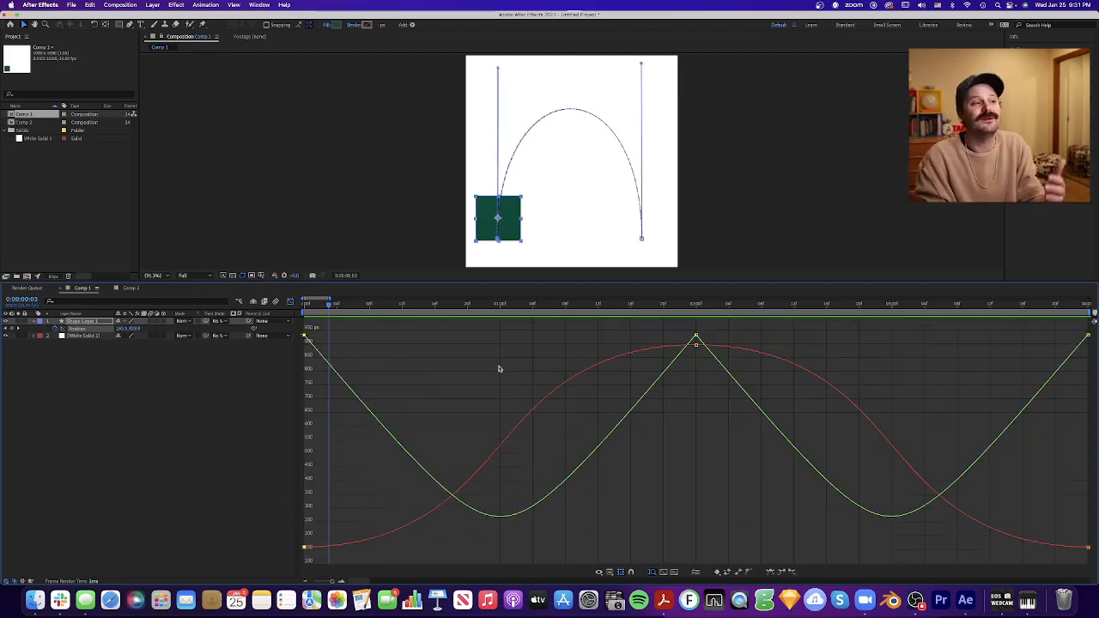
- Play the square's arch movement from 0:00, pausing and resuming once, and stop at 3:17
drag(328, 305, 305, 306)
key(space)
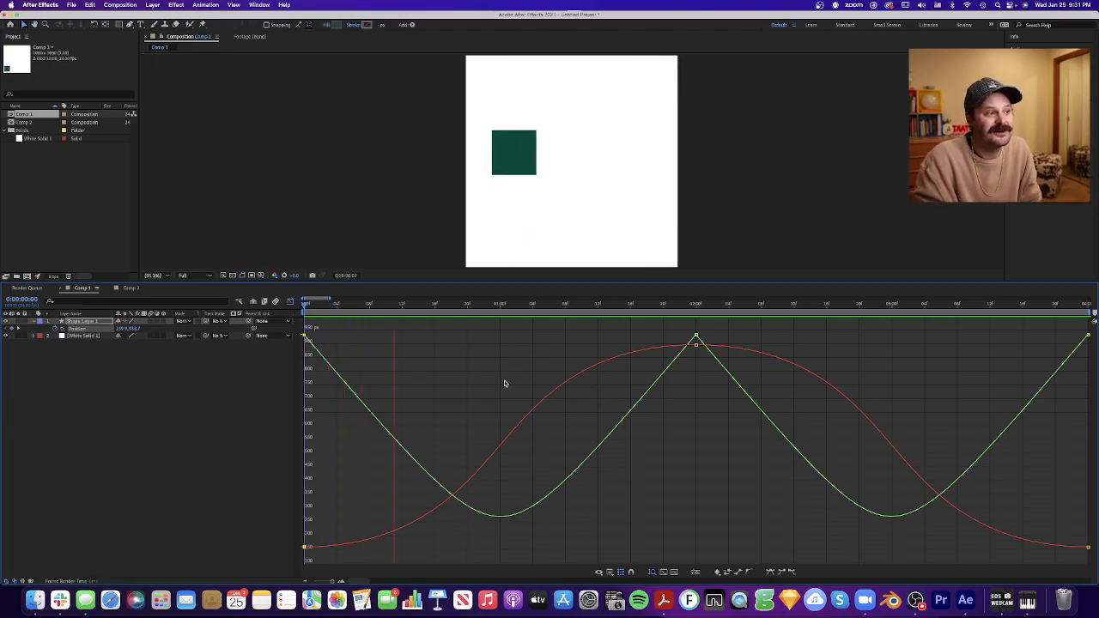
key(space)
key(space)
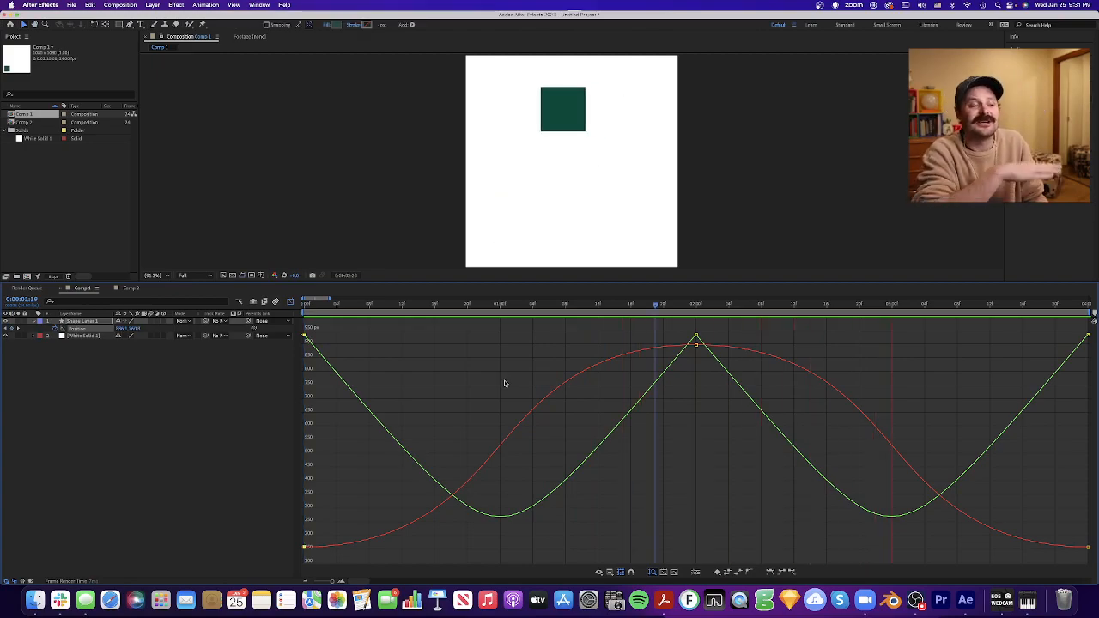
key(space)
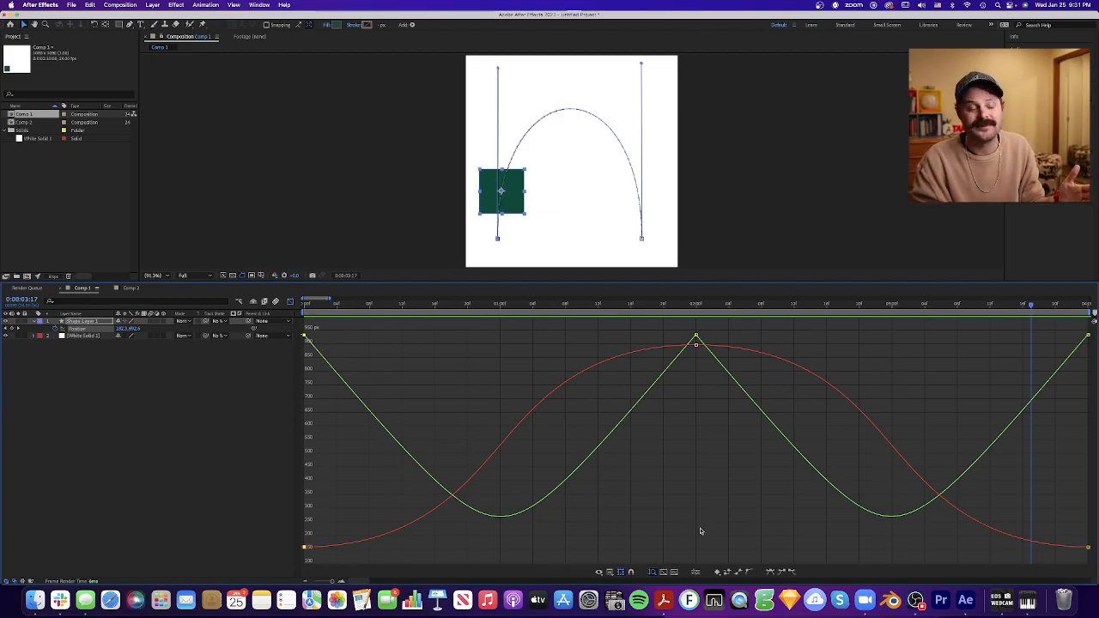
- Try separating the square's position dimensions and recombining them, twice in a row
drag(359, 330, 289, 555)
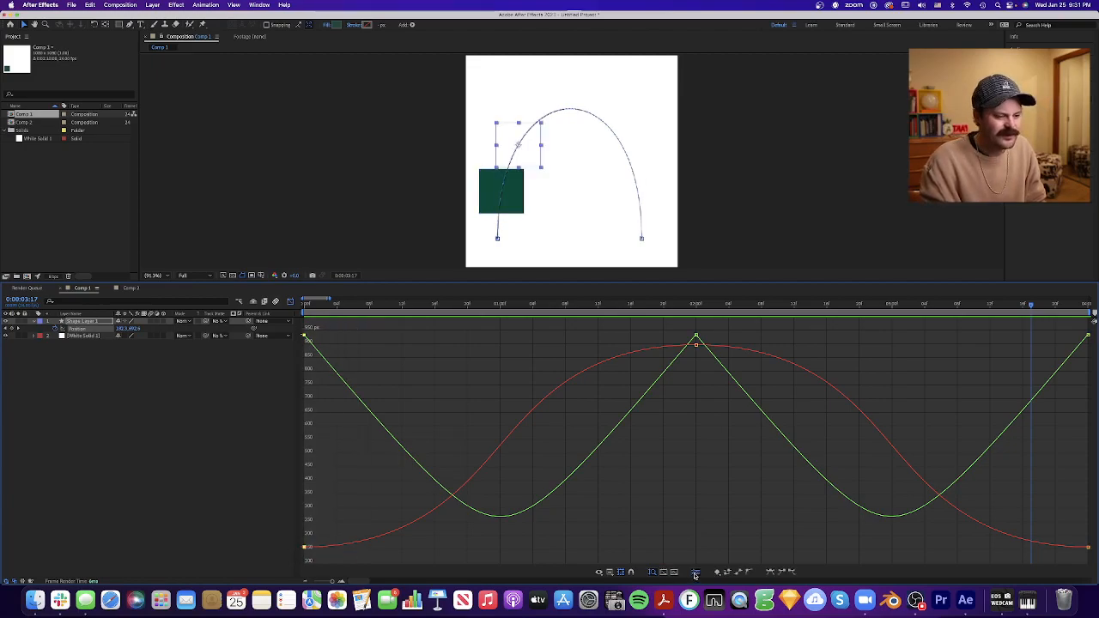
click(695, 573)
click(696, 574)
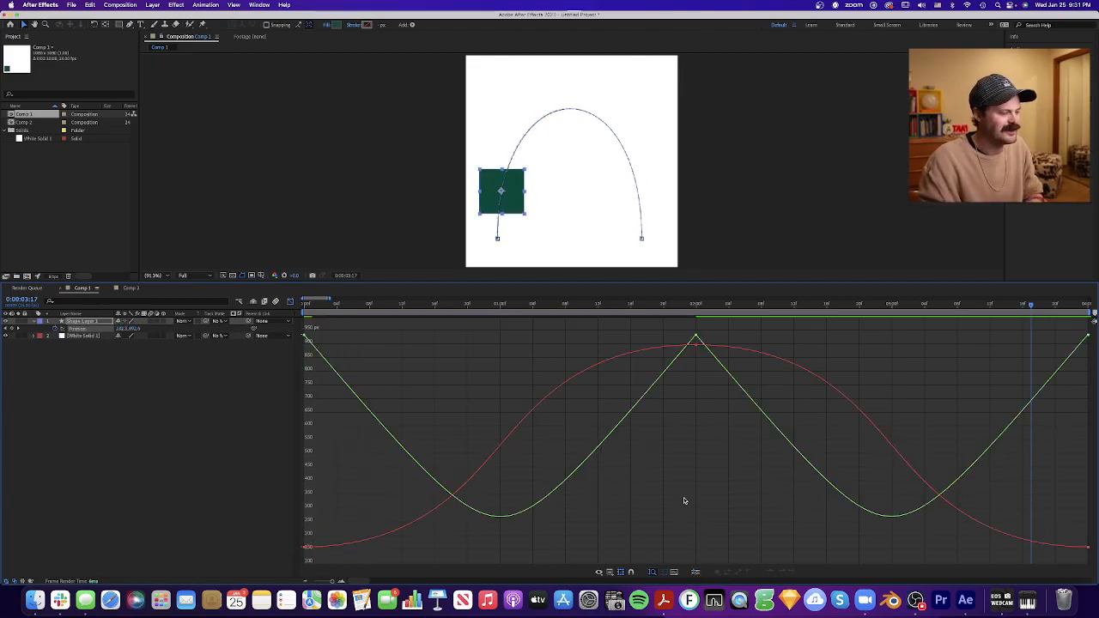
click(696, 573)
click(696, 573)
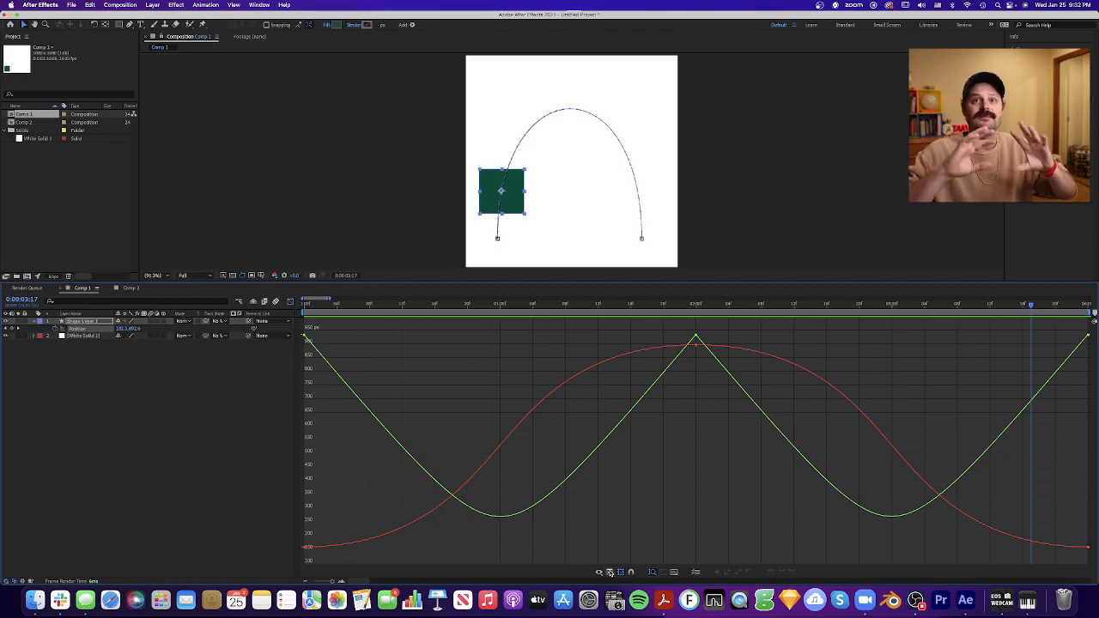
- Switch the graph editor to the speed graph and scrub the square's movement from 0:00 to 2:00
click(610, 572)
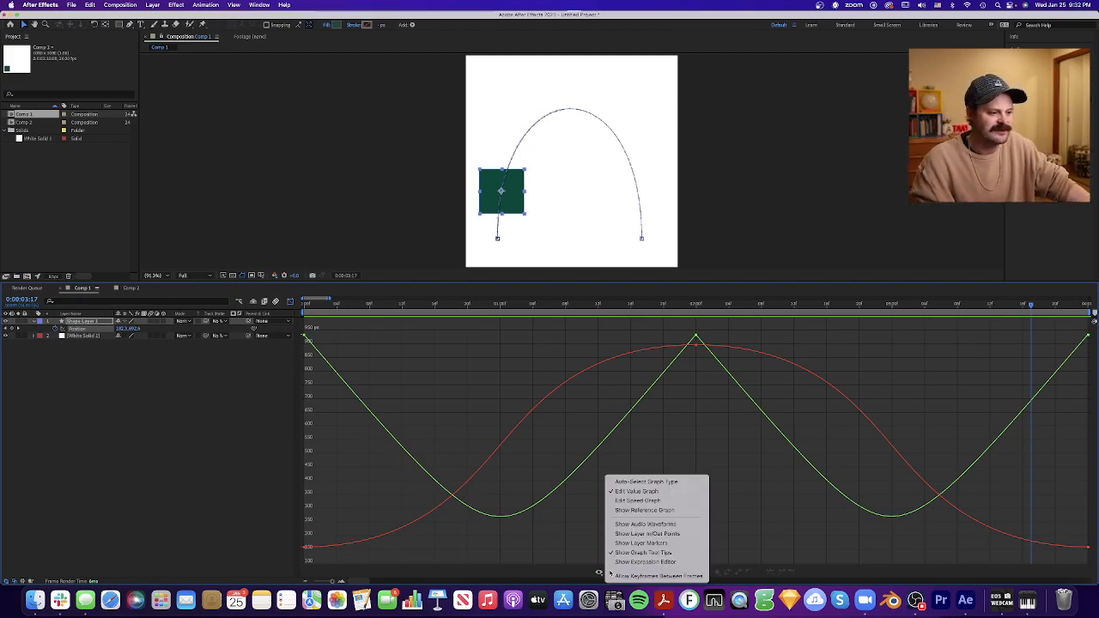
click(661, 502)
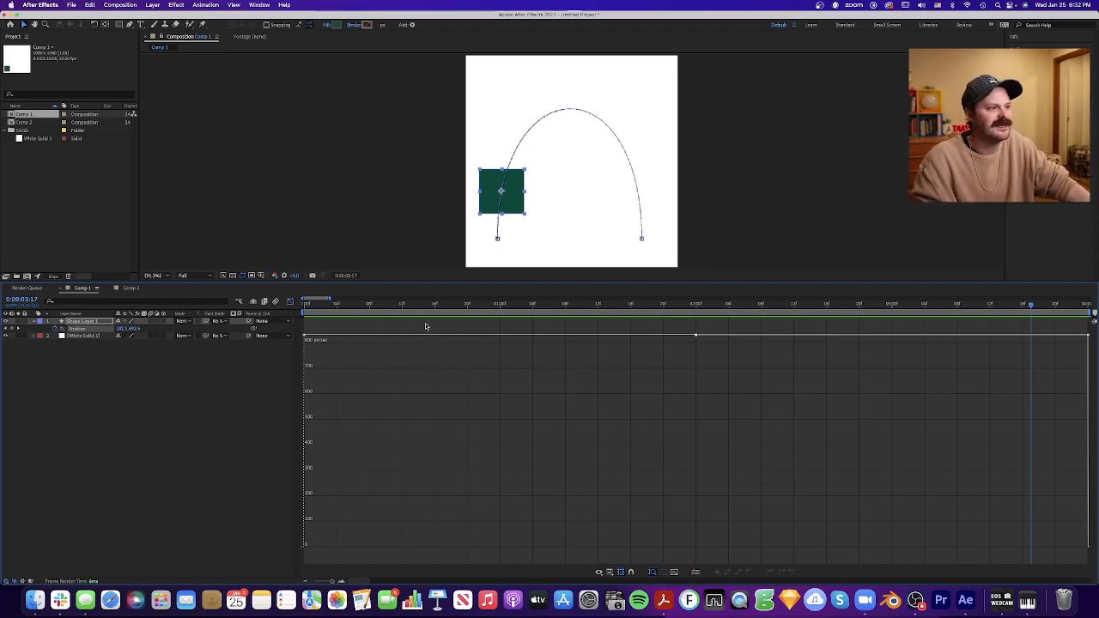
drag(410, 306, 269, 305)
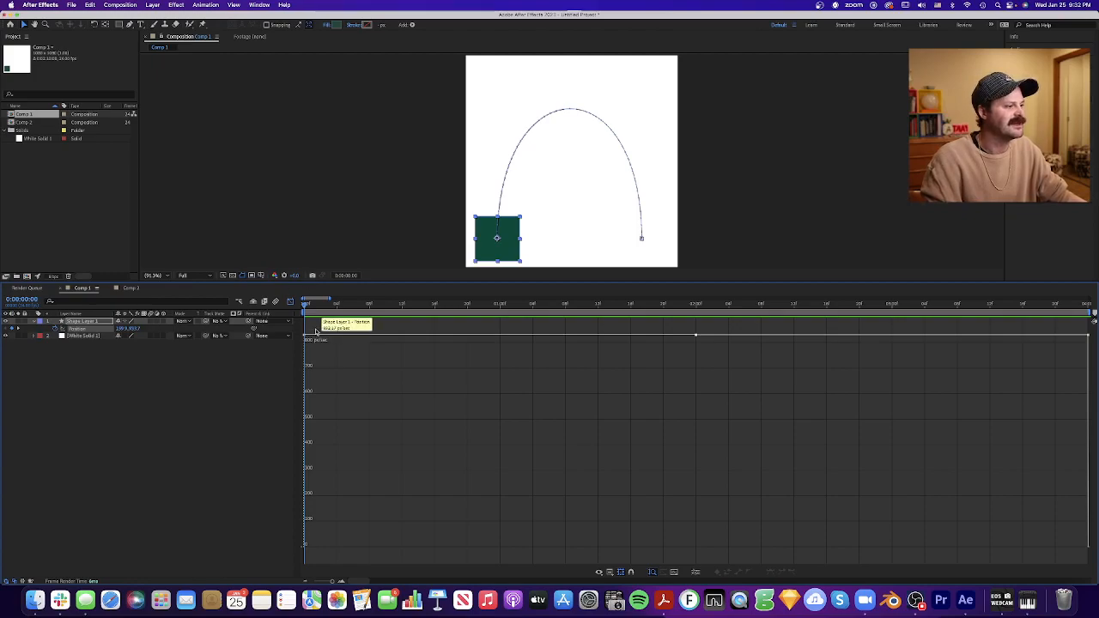
mouse_move(305, 307)
mouse_down()
mouse_move(411, 307)
mouse_move(305, 308)
mouse_up()
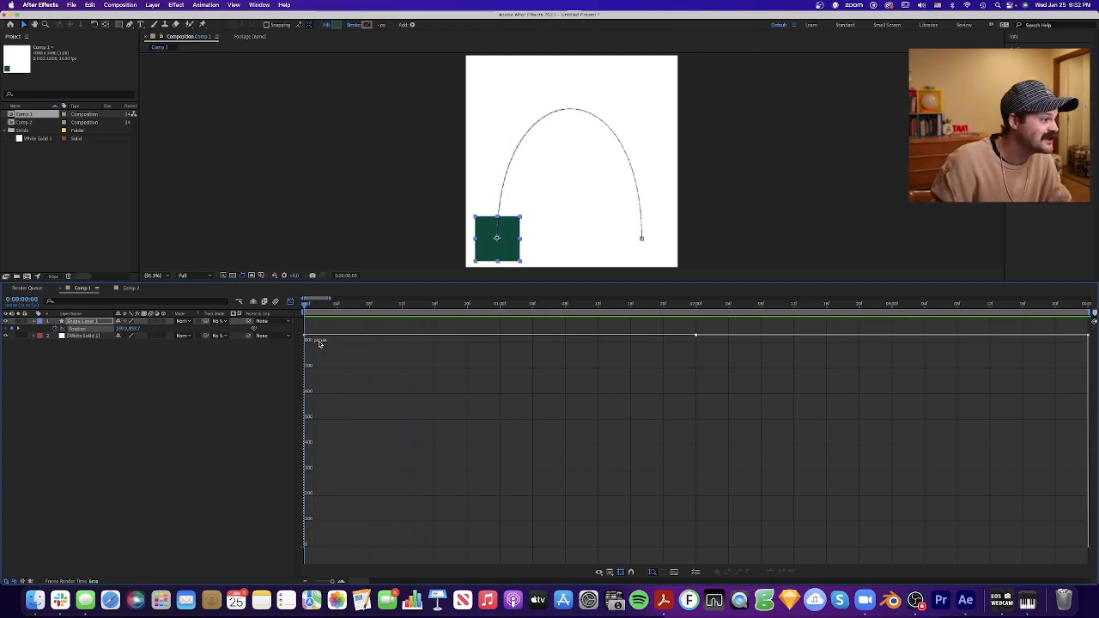
drag(305, 307, 695, 326)
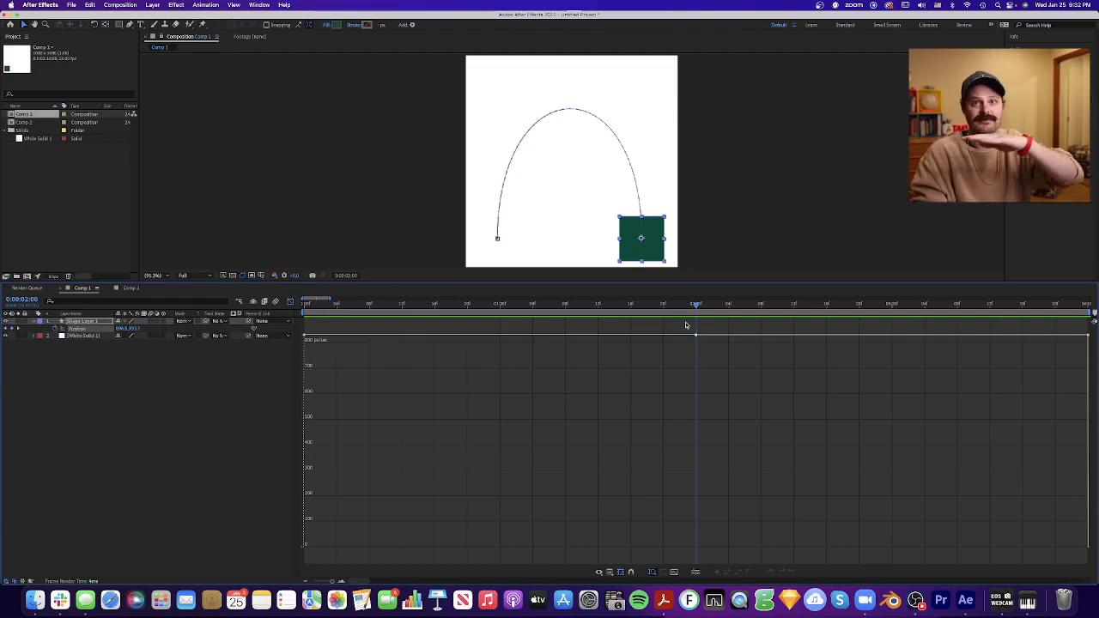
- Return to 0:00 and inspect the square's position keyframes at 0:00, 2:00 and 4:00 on the speed graph by selecting them
drag(696, 307, 292, 323)
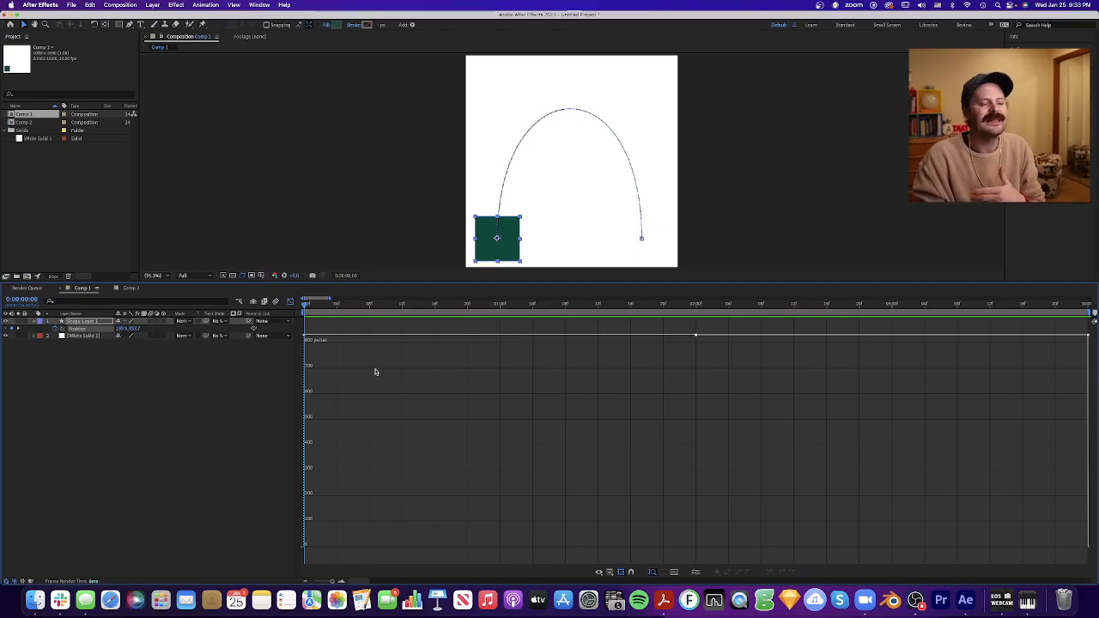
drag(305, 341, 294, 348)
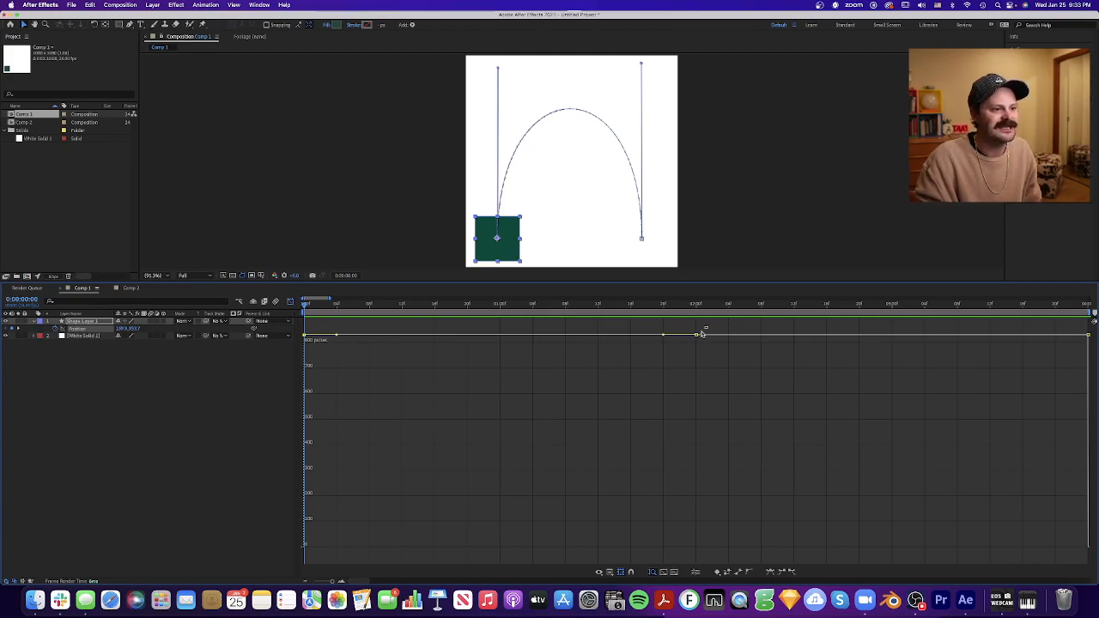
drag(708, 327, 684, 360)
drag(1070, 329, 1092, 361)
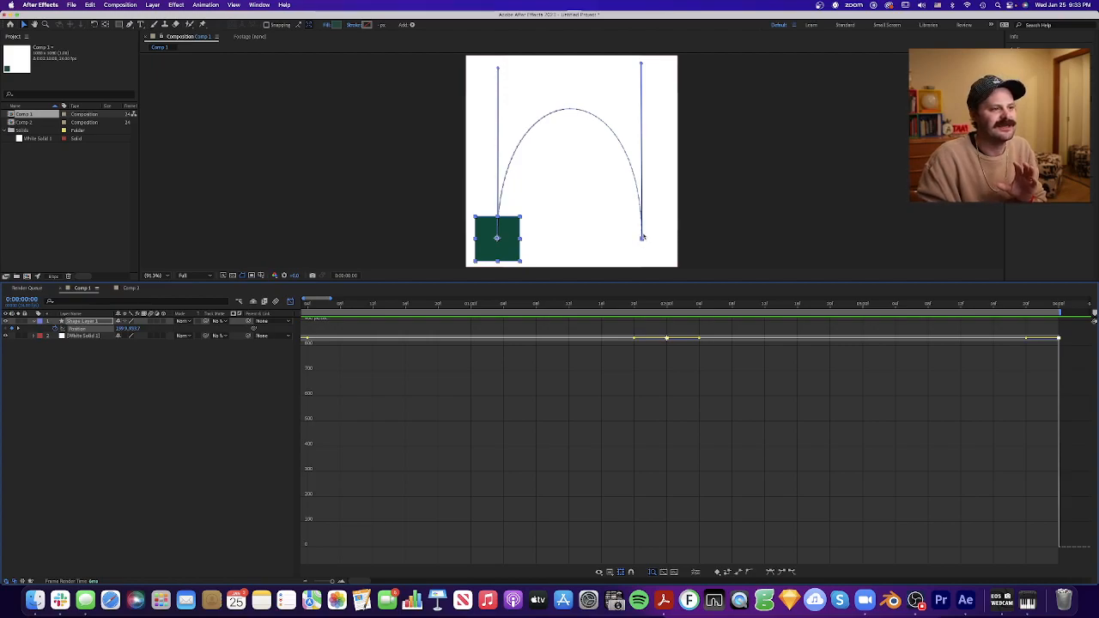
scroll(416, 372, left, 2)
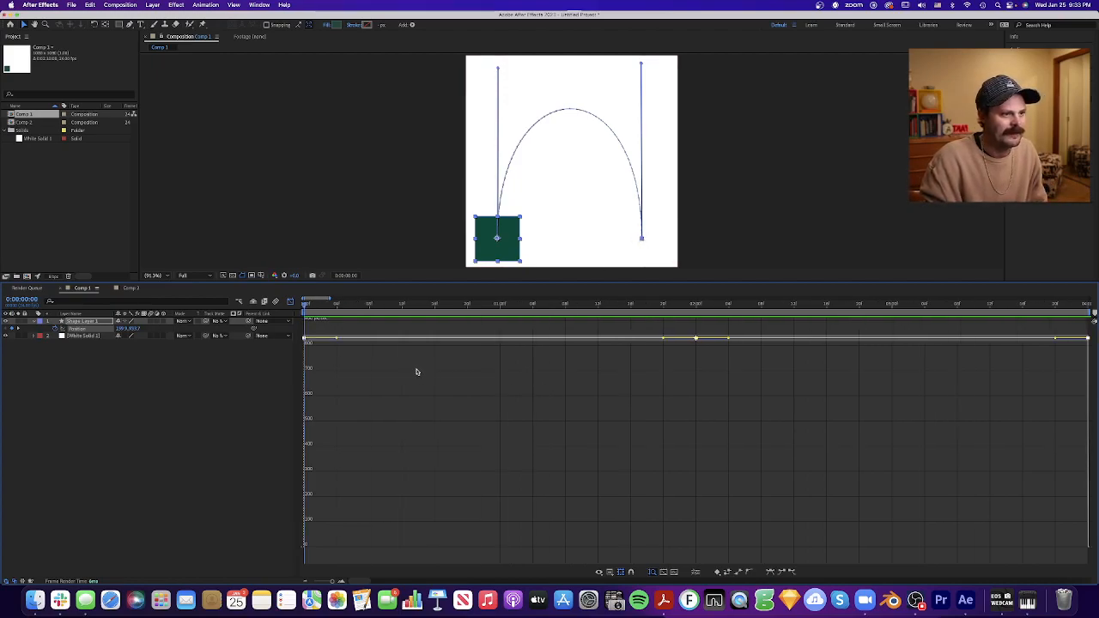
click(325, 330)
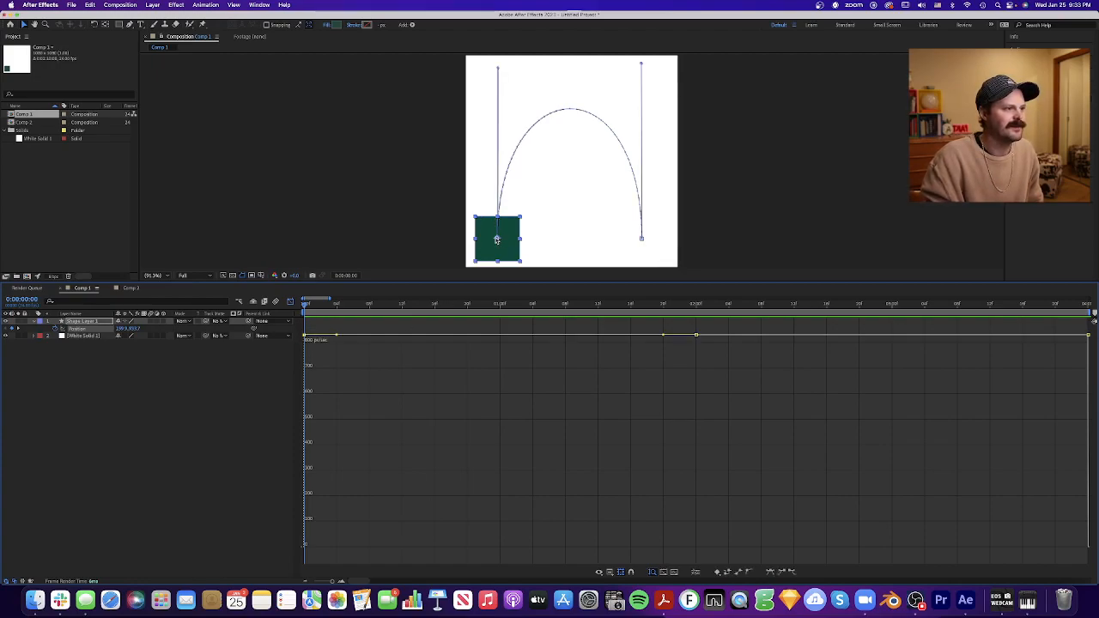
drag(717, 330, 681, 348)
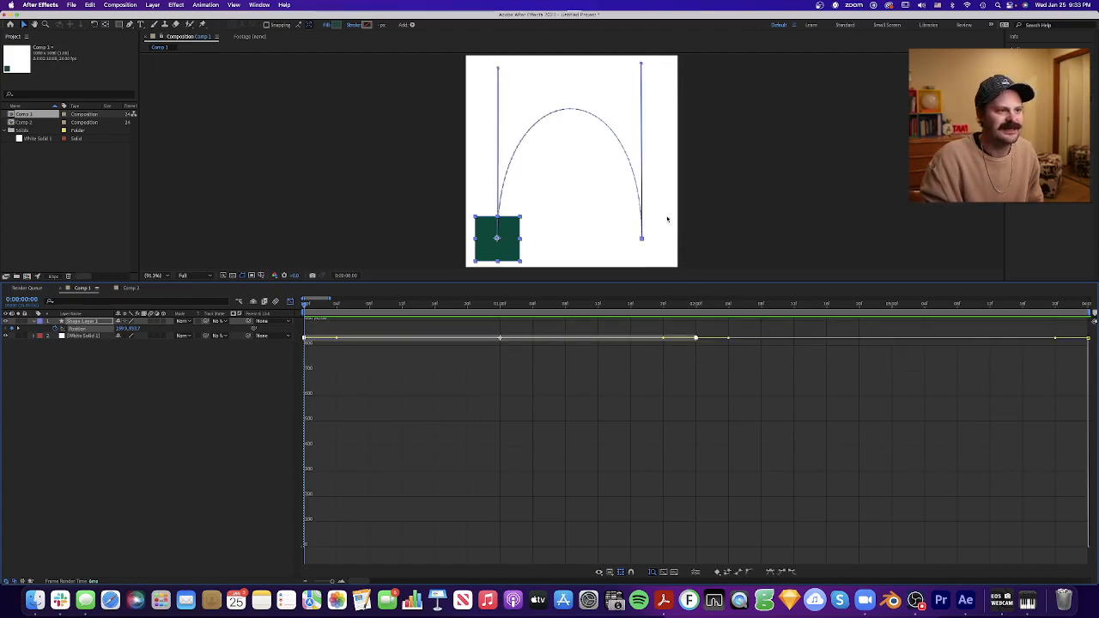
- Check the square at 2:00, select its last position keyframe, and play the movement, stopping at 3:17
click(696, 304)
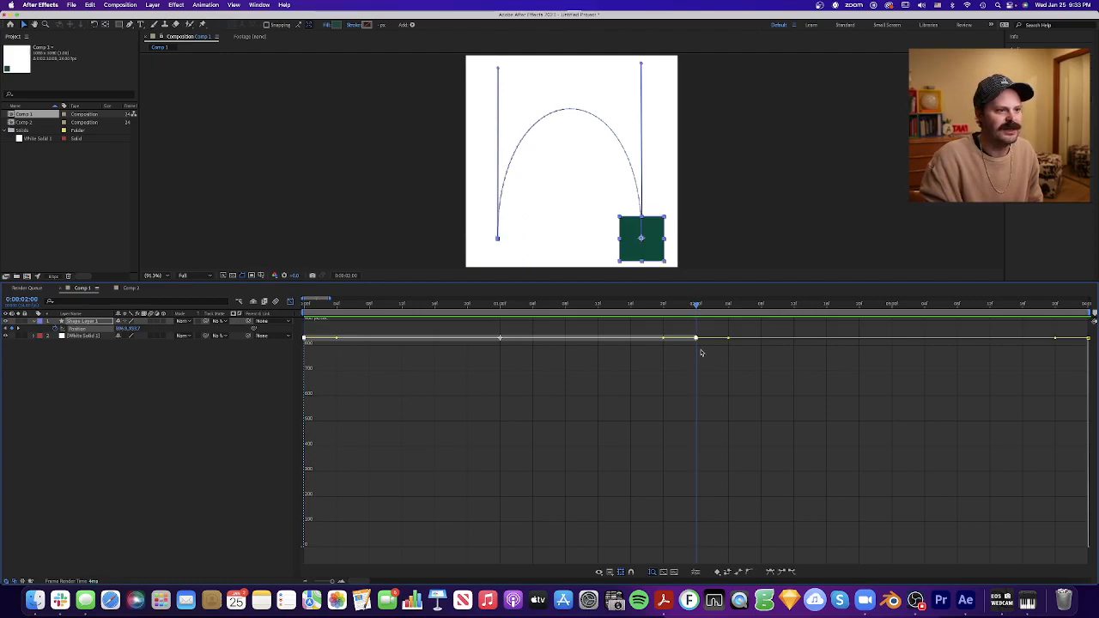
drag(1074, 329, 1095, 351)
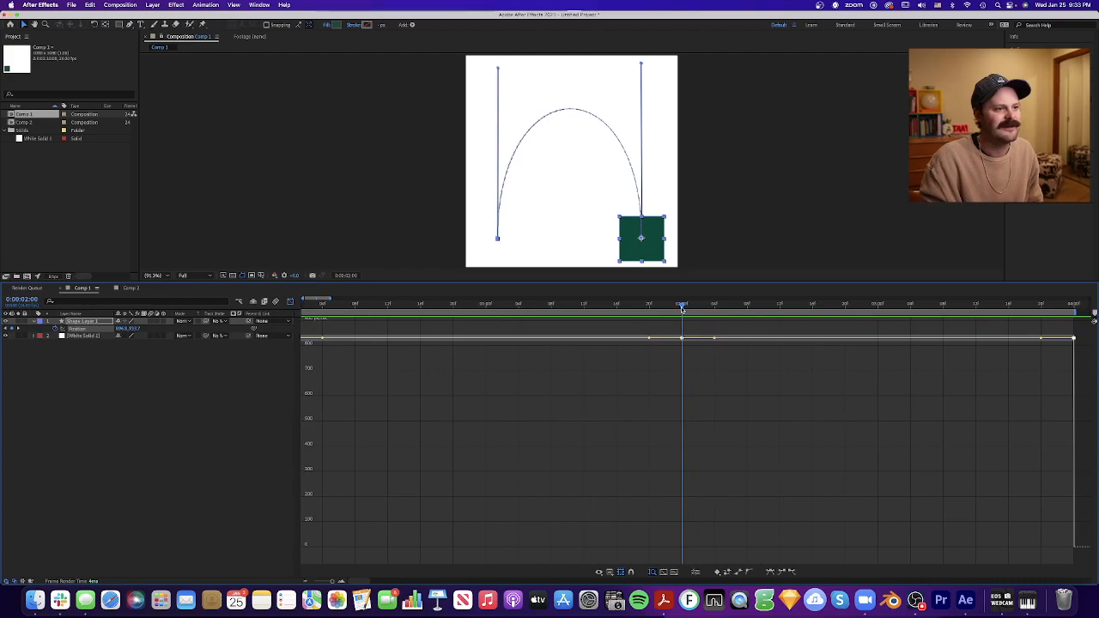
click(1017, 304)
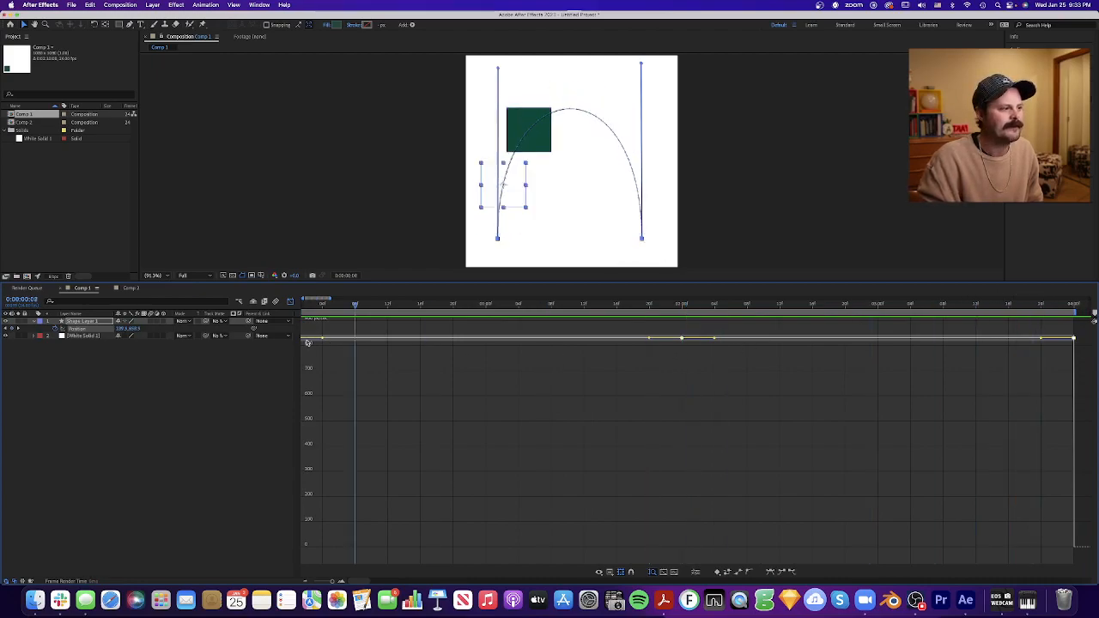
key(space)
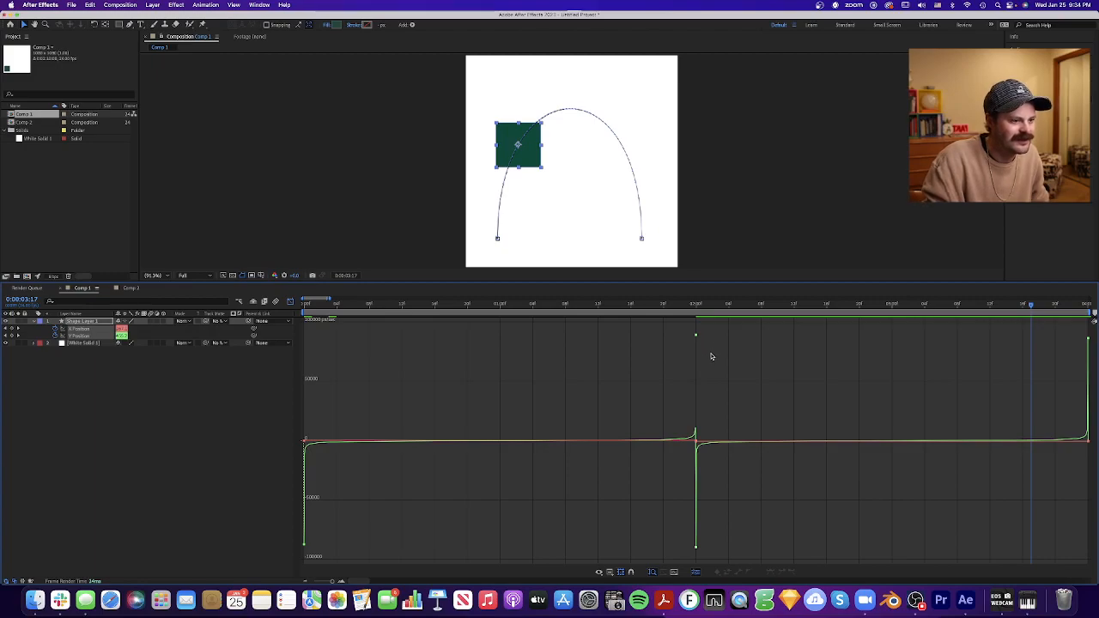
- Undo the dimension separation and lower the speed of the position keyframes at 0:00, 2:00 and 4:00 to 0 px/sec
key(super+z)
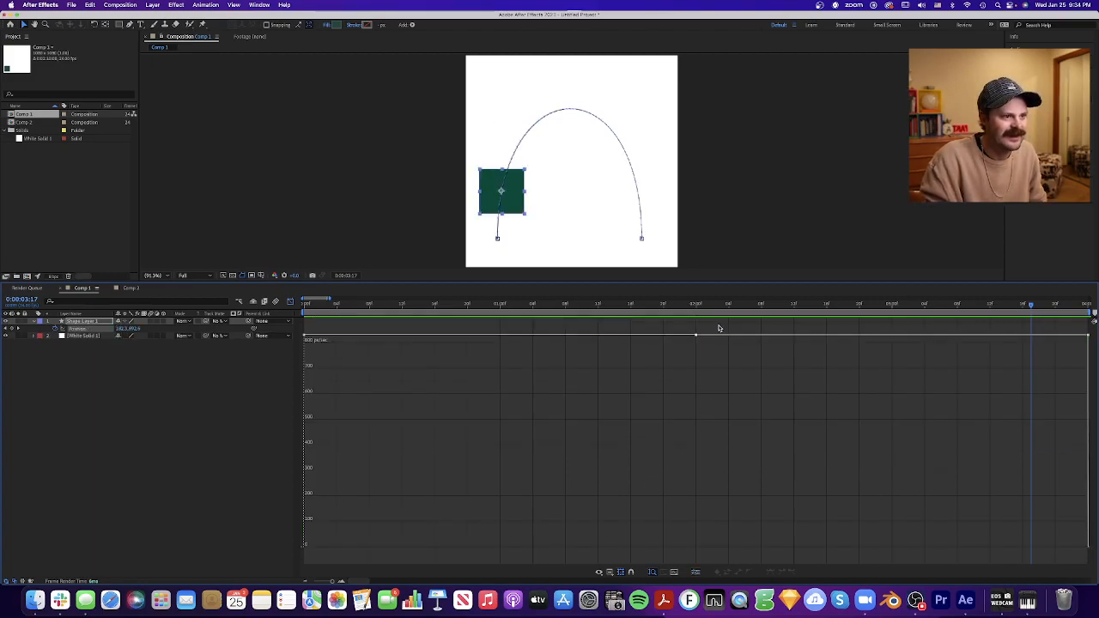
drag(337, 330, 302, 543)
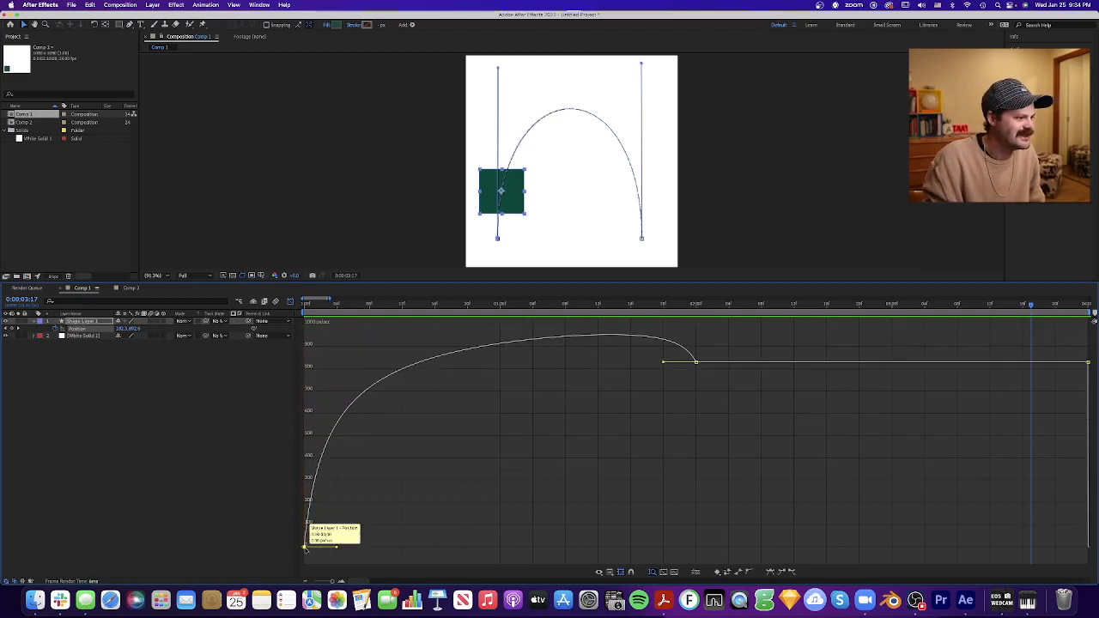
drag(725, 337, 669, 396)
drag(696, 362, 699, 549)
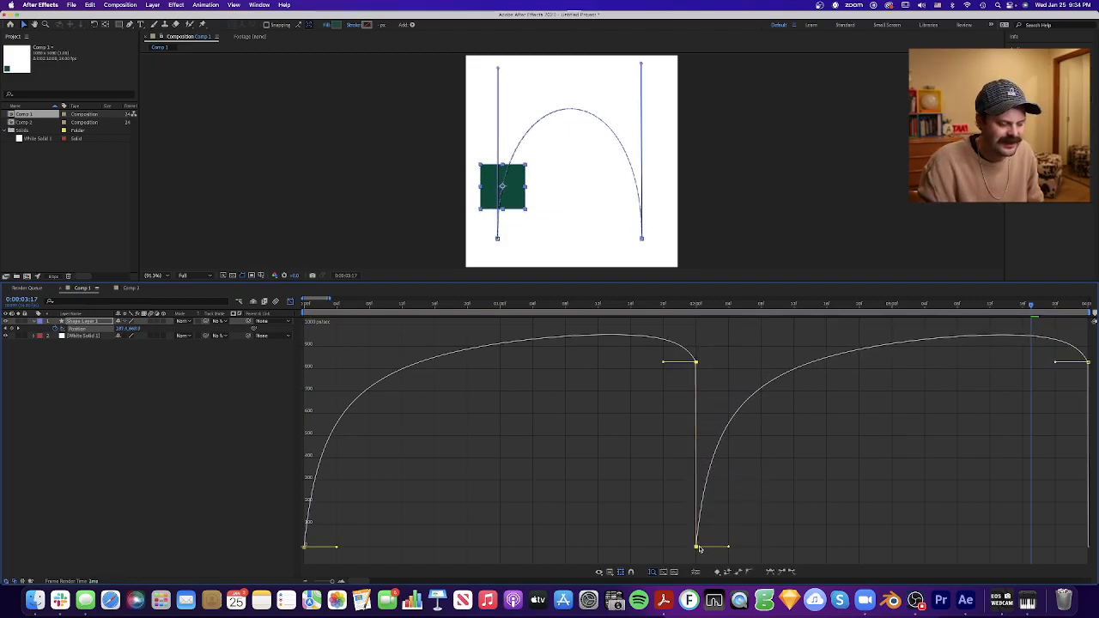
drag(711, 344, 698, 550)
drag(1065, 362, 1083, 549)
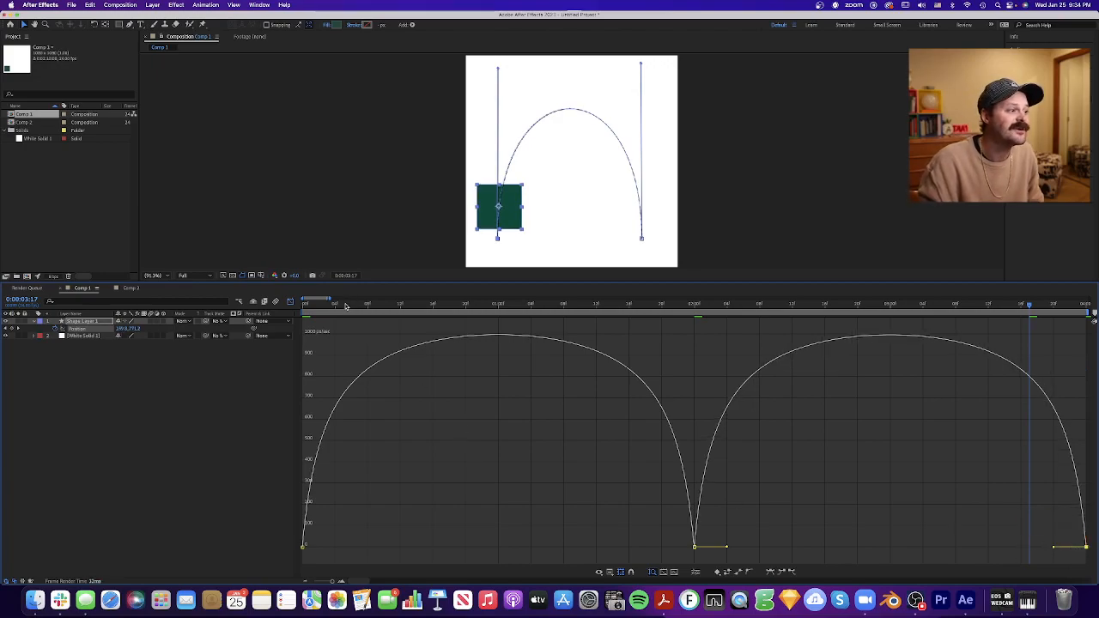
- Return to 0:00 and compare the eased position's speed graph with its value graph, ending on the speed graph
key(Home)
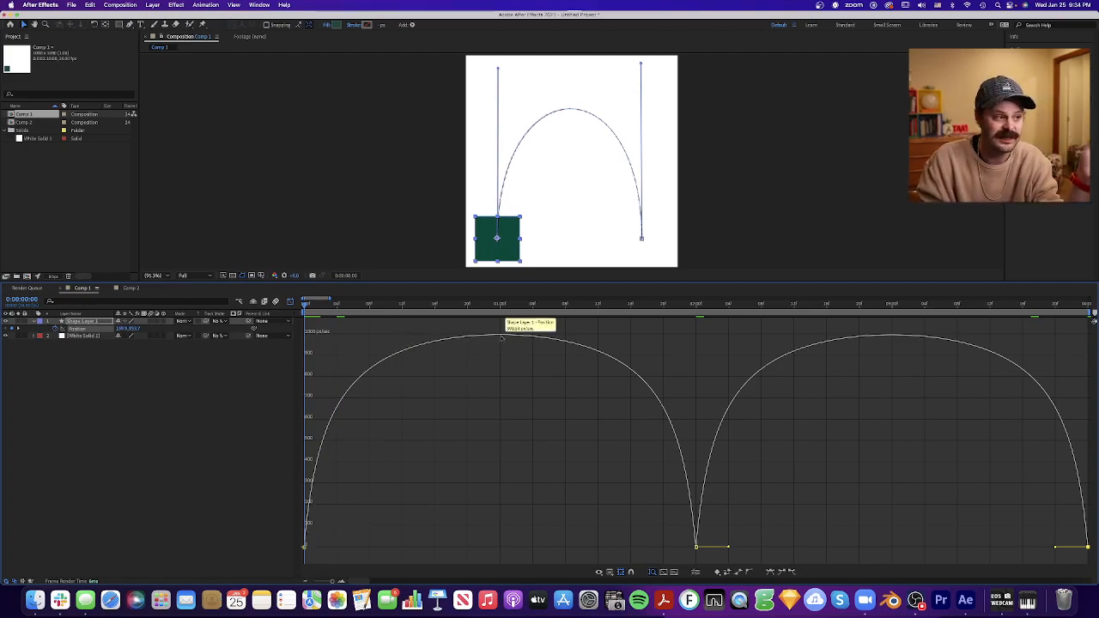
click(587, 438)
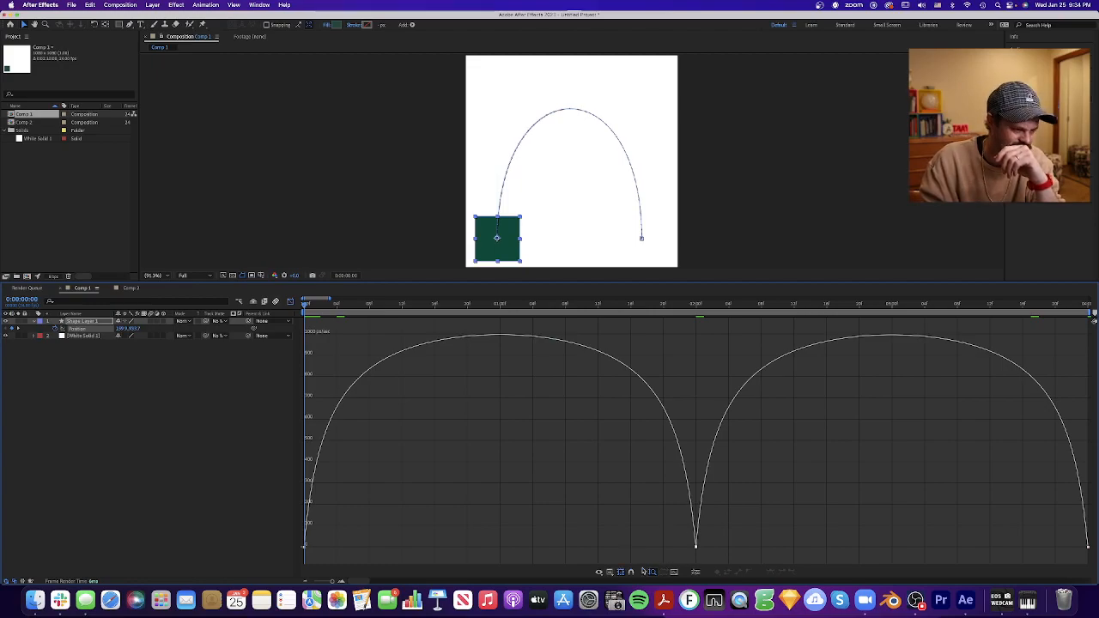
click(610, 575)
click(778, 422)
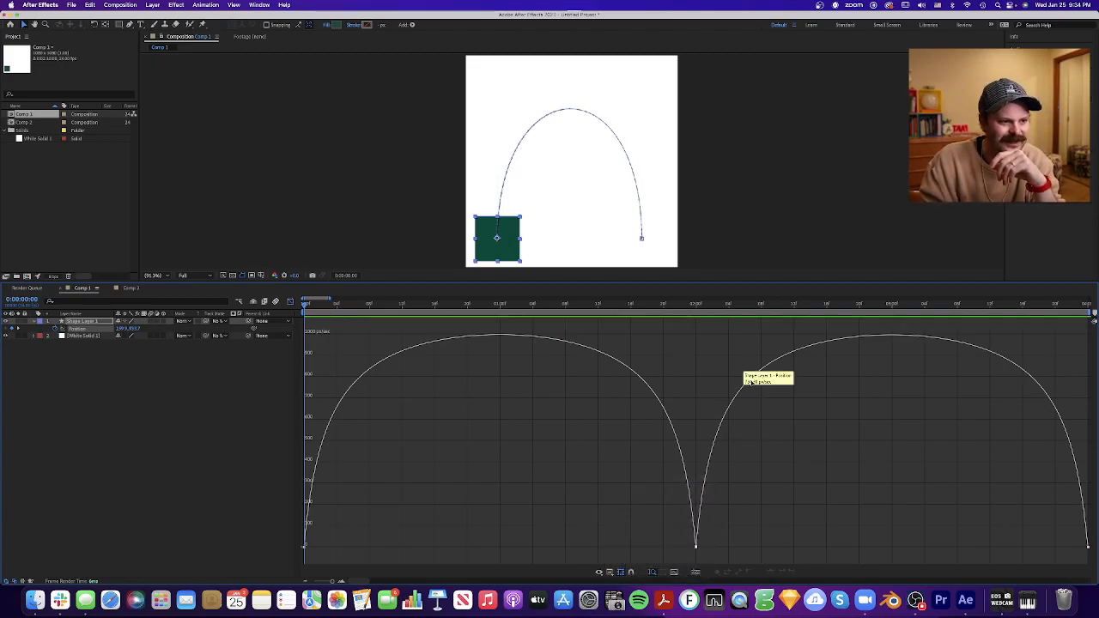
click(610, 572)
click(652, 499)
click(610, 572)
click(645, 493)
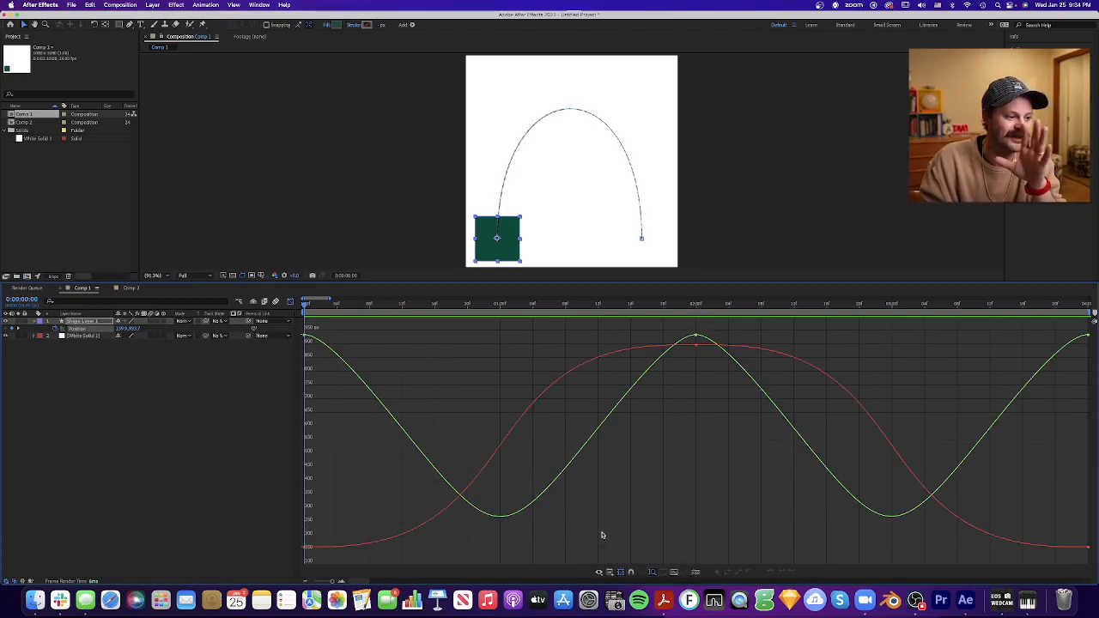
click(610, 572)
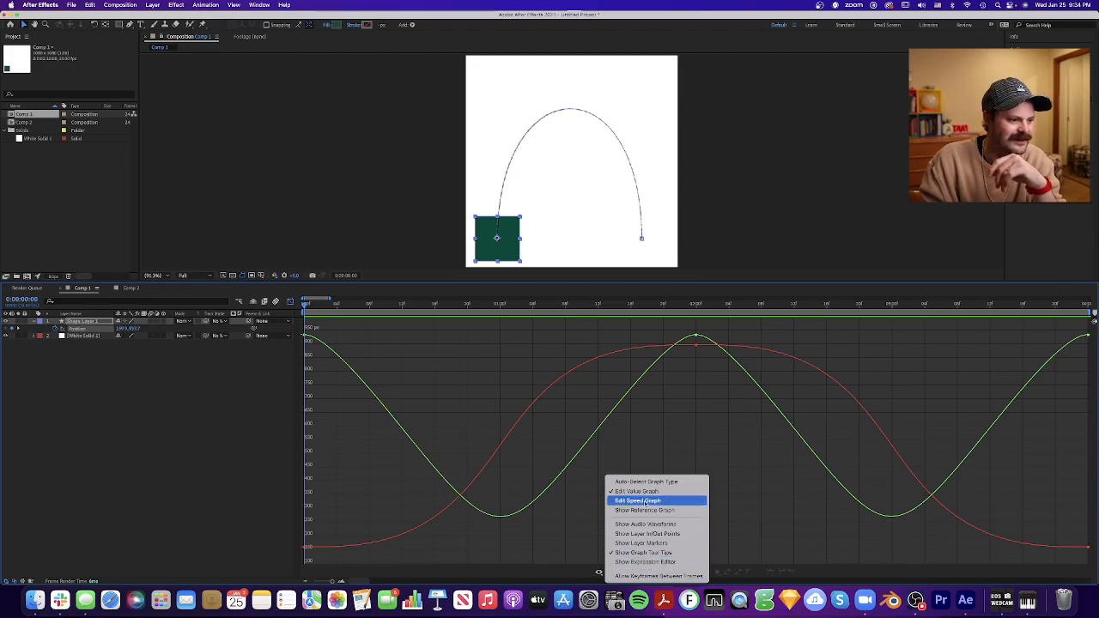
click(650, 501)
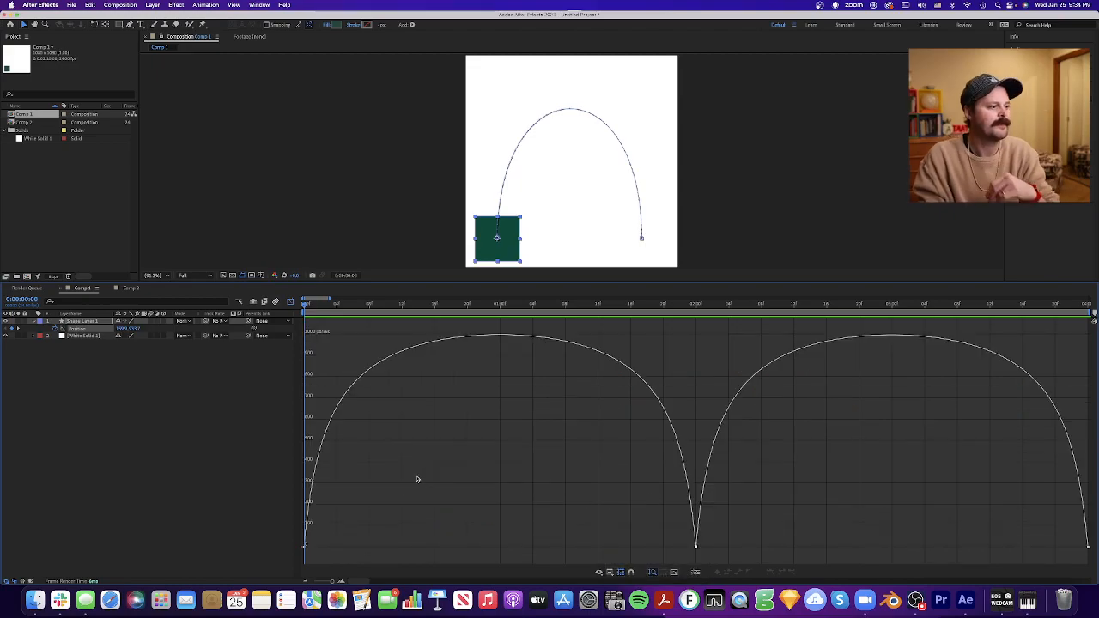
- Scrub the eased movement from 0:00 to 2:00, checking the speed curve at 0:04, 1:00 and 1:20
drag(385, 511, 284, 562)
click(395, 501)
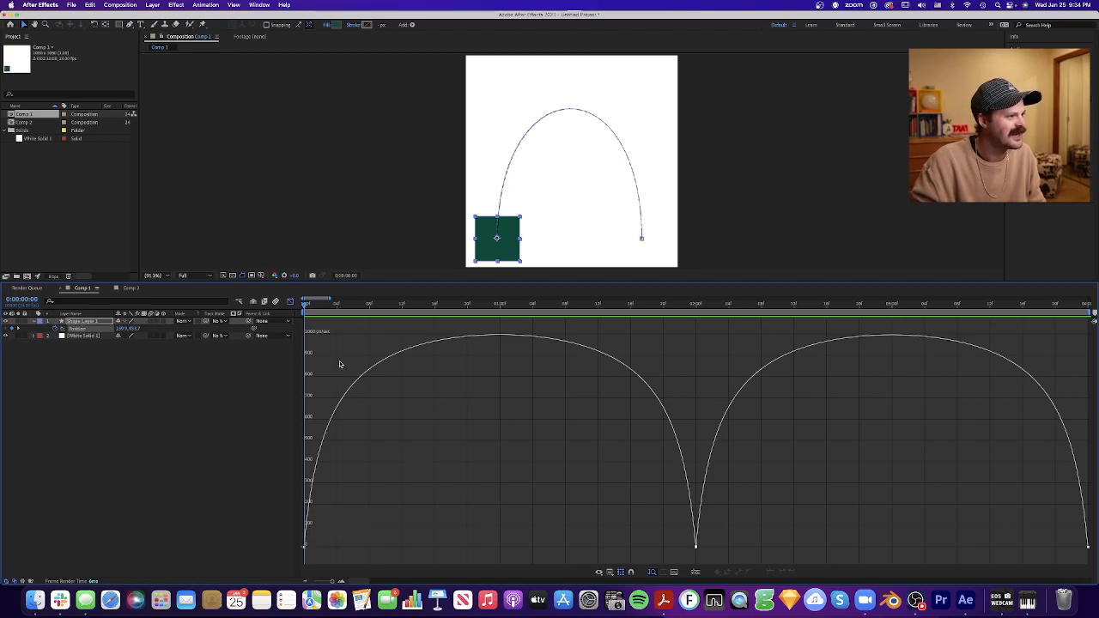
click(336, 308)
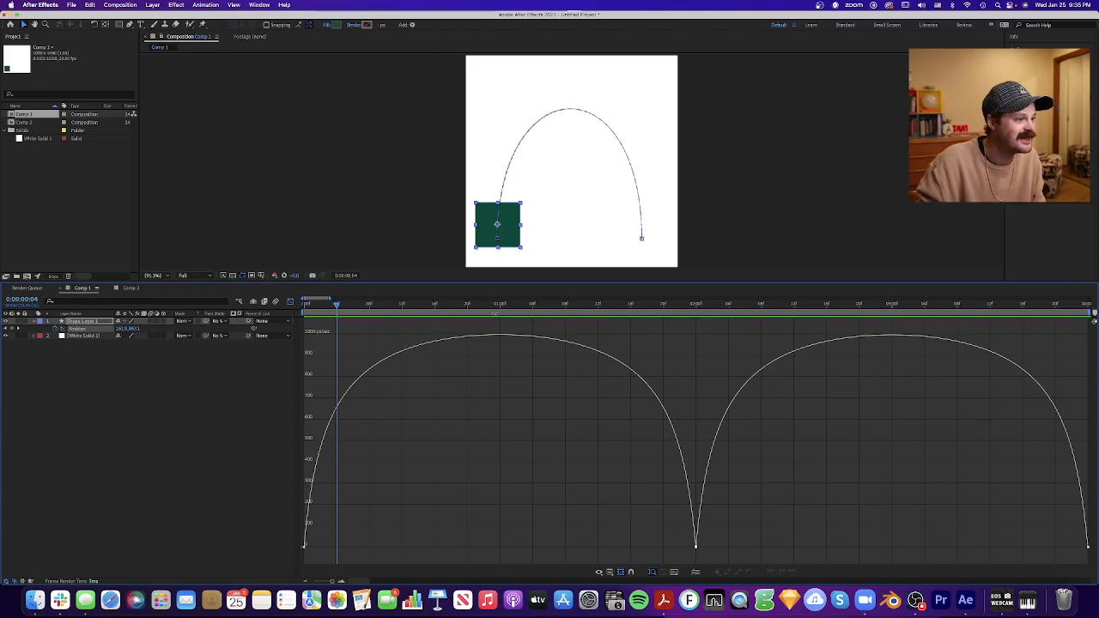
click(501, 306)
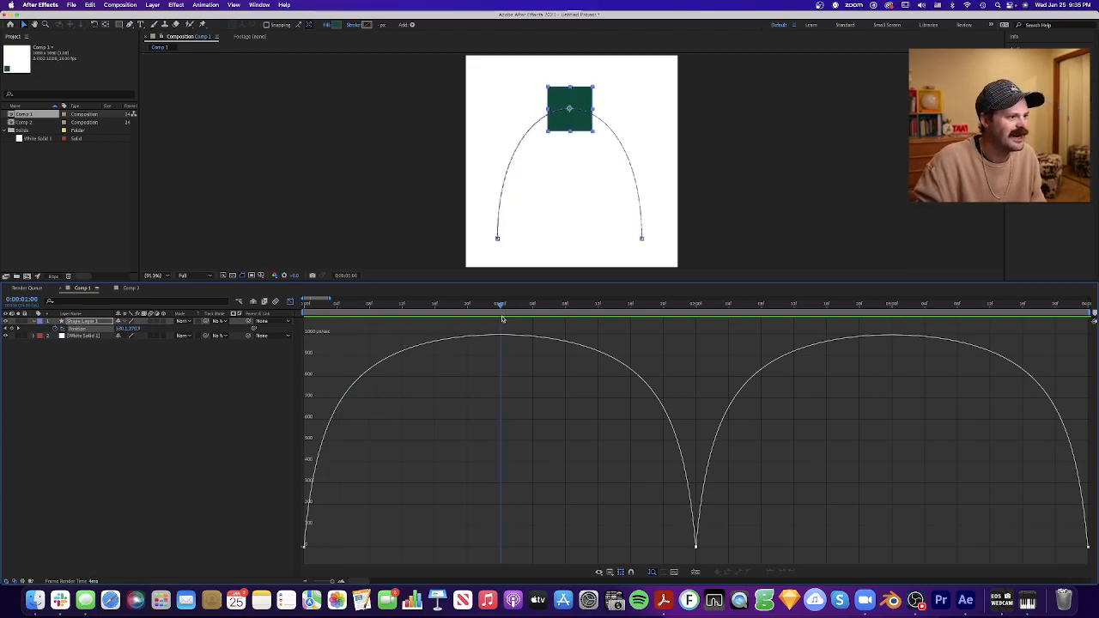
mouse_move(499, 306)
mouse_down()
mouse_move(474, 306)
mouse_move(499, 307)
mouse_up()
mouse_move(496, 338)
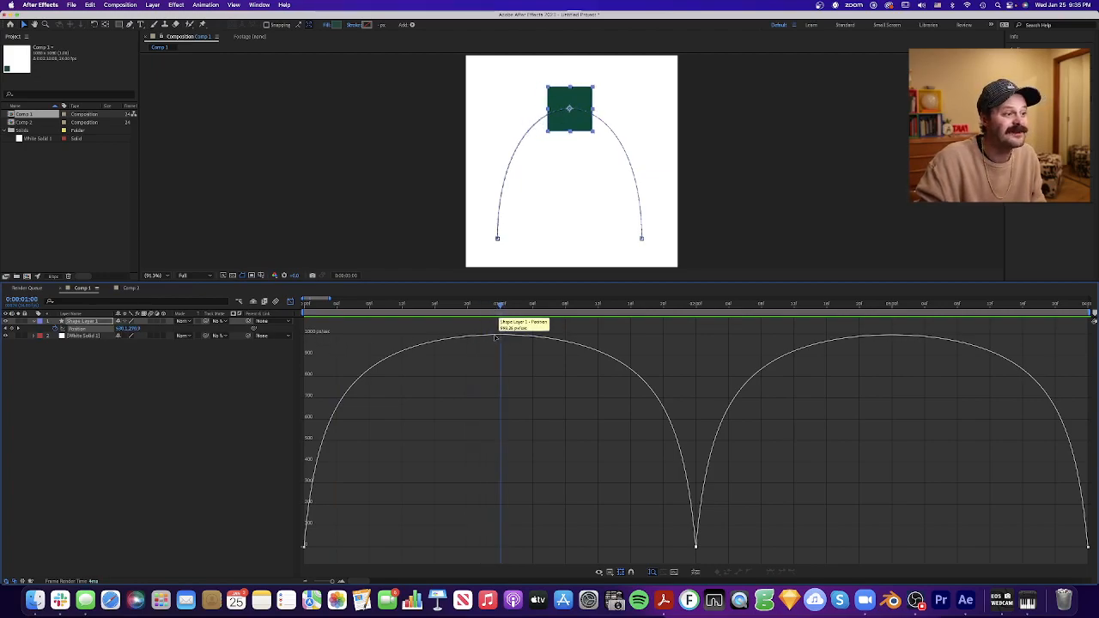
drag(500, 307, 665, 307)
mouse_move(630, 361)
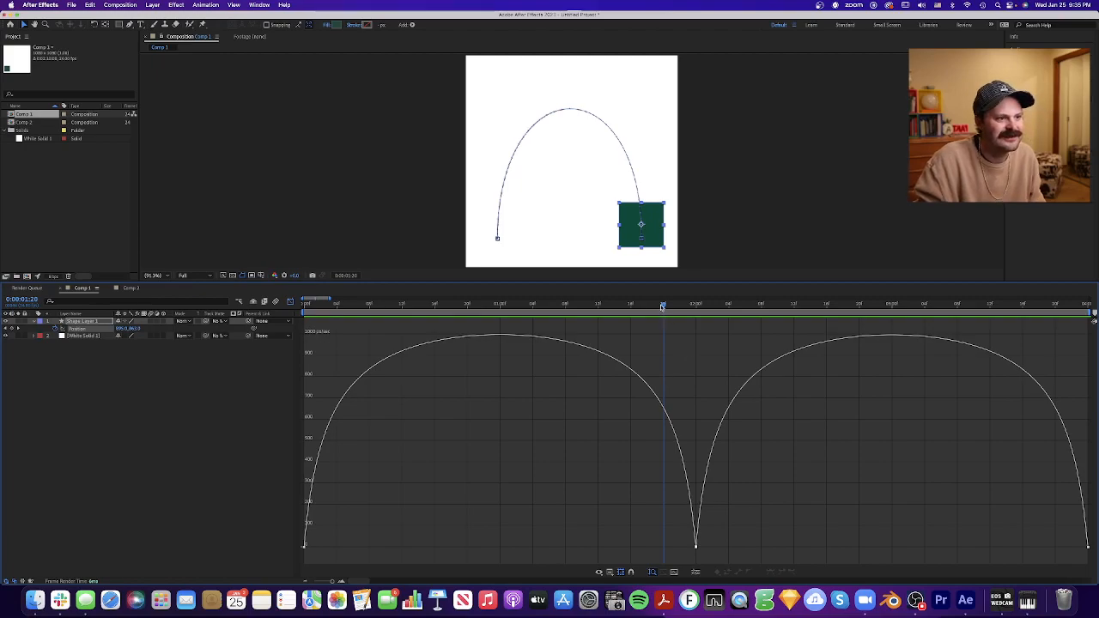
drag(665, 307, 699, 322)
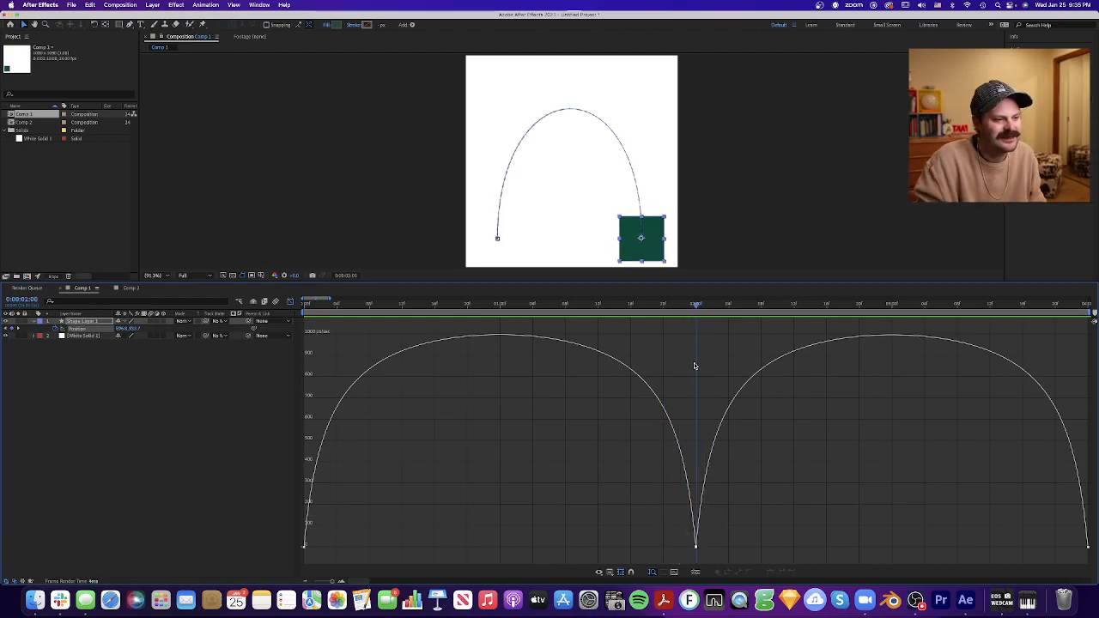
- Play the eased arch movement from 0:00 and stop at 1:21
drag(696, 306, 349, 398)
key(space)
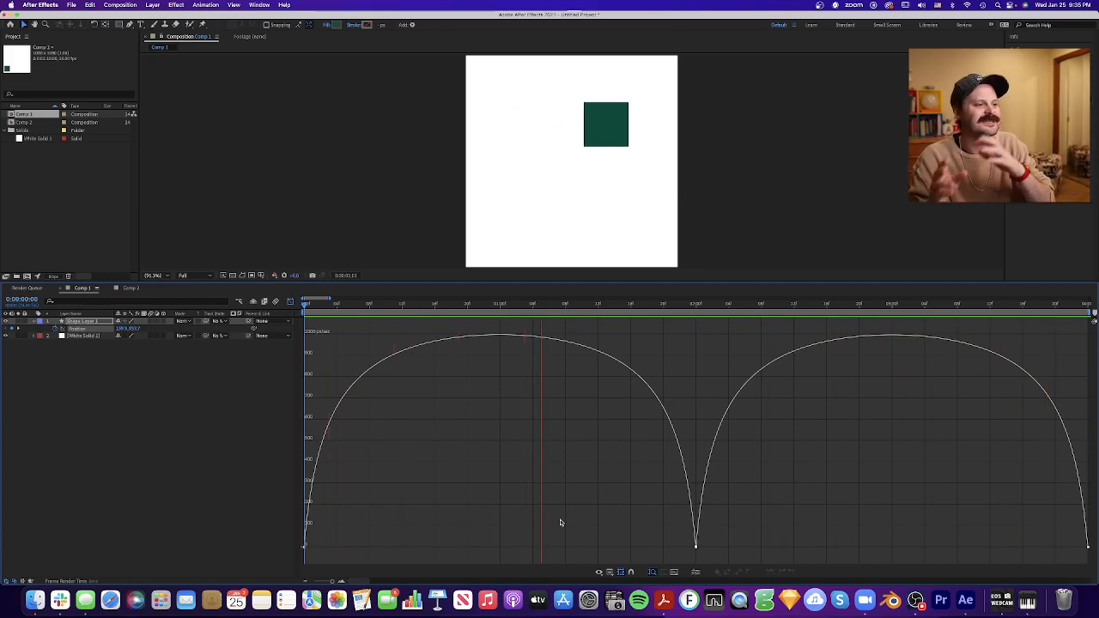
key(space)
- Extend the first keyframe's outgoing speed handle to about 0:20 and the 2:00 keyframe's incoming handle to about 1:04
drag(342, 517, 433, 549)
drag(673, 536, 533, 546)
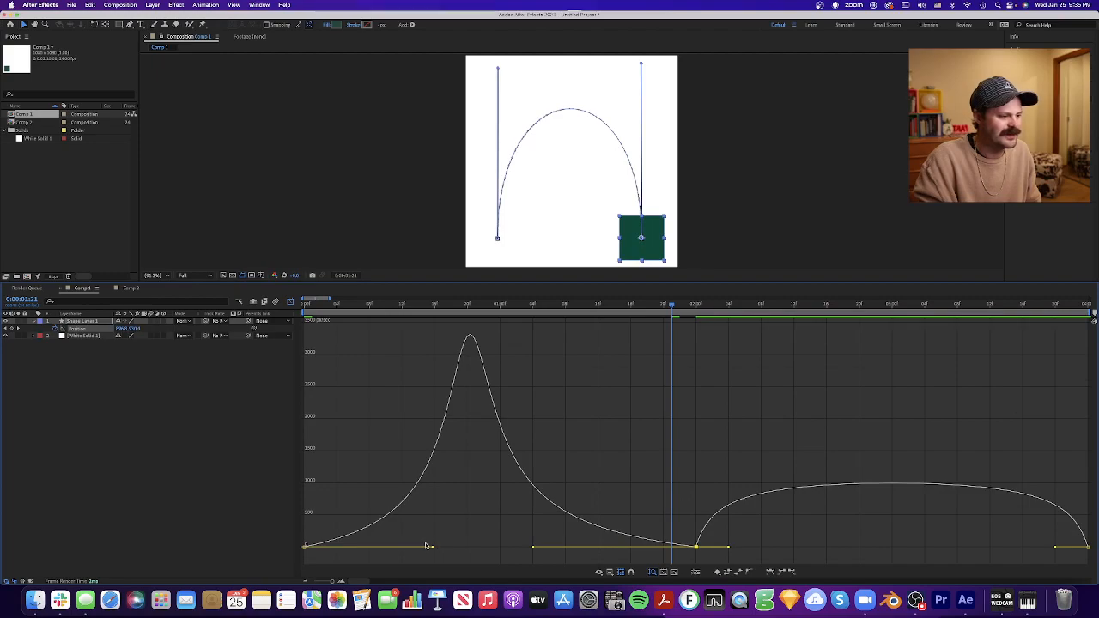
drag(433, 549, 467, 548)
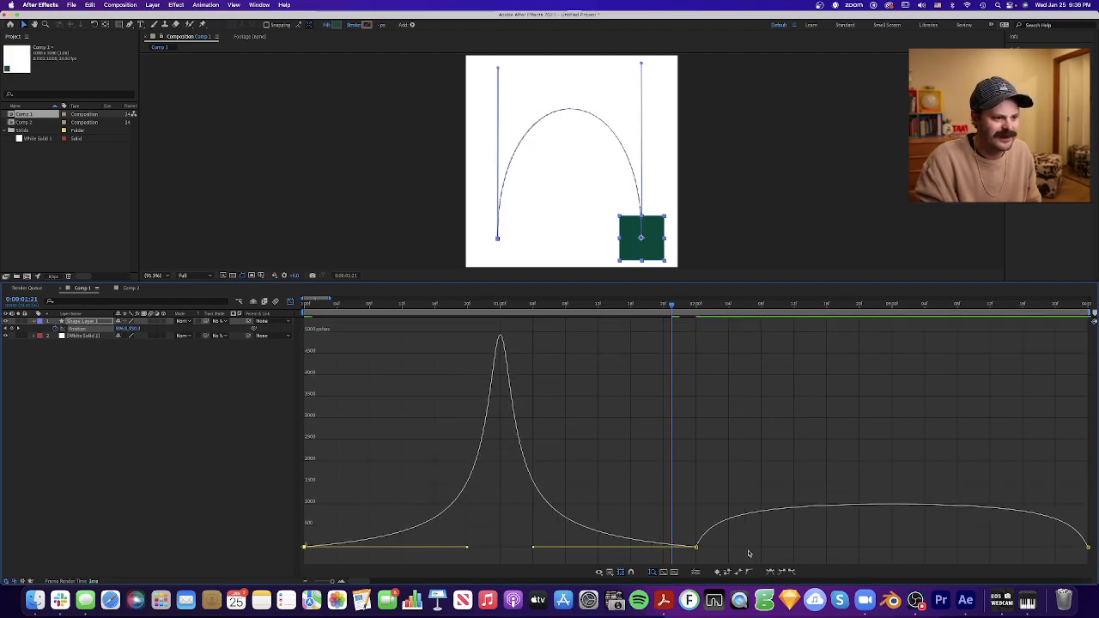
click(592, 349)
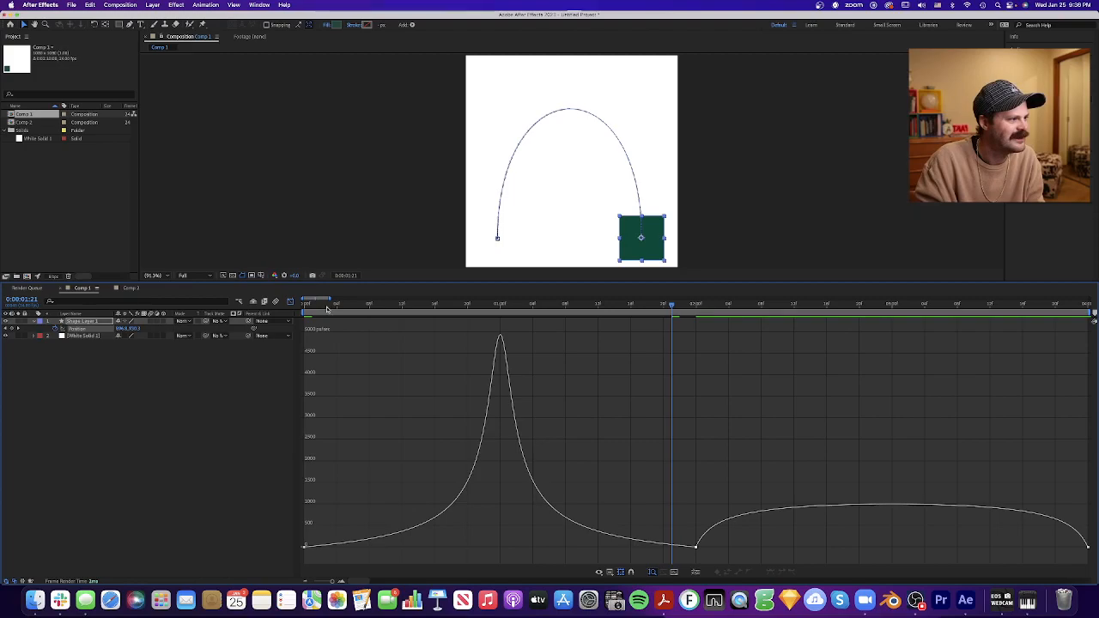
- Scrub the sharpened speed peak from 0:00 through 1:00 to 2:00, and return to 0:00
key(Home)
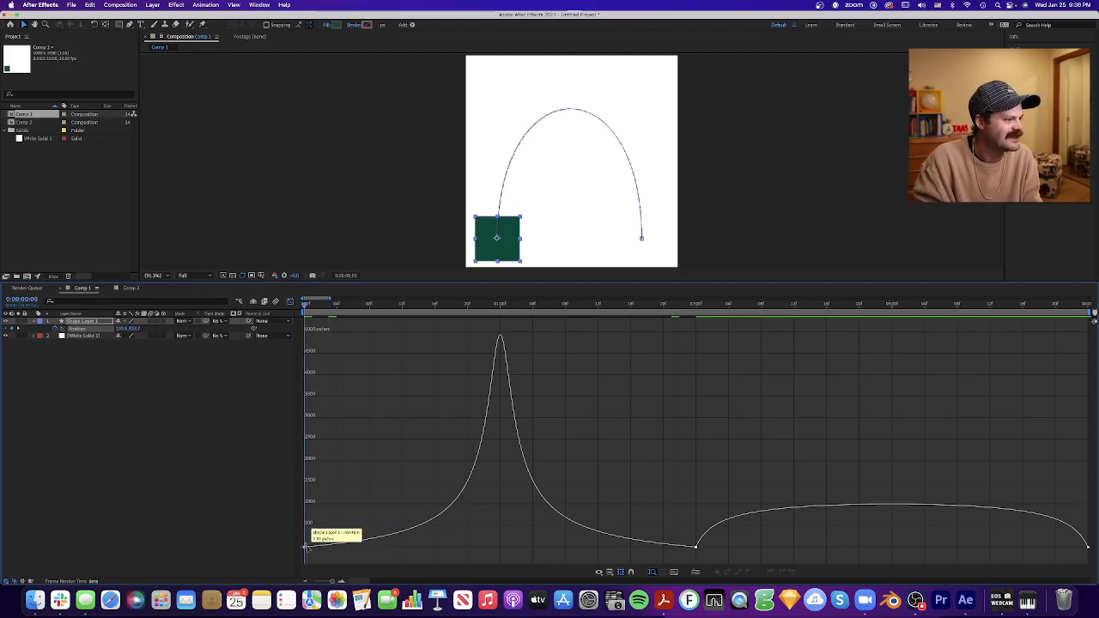
double_click(421, 527)
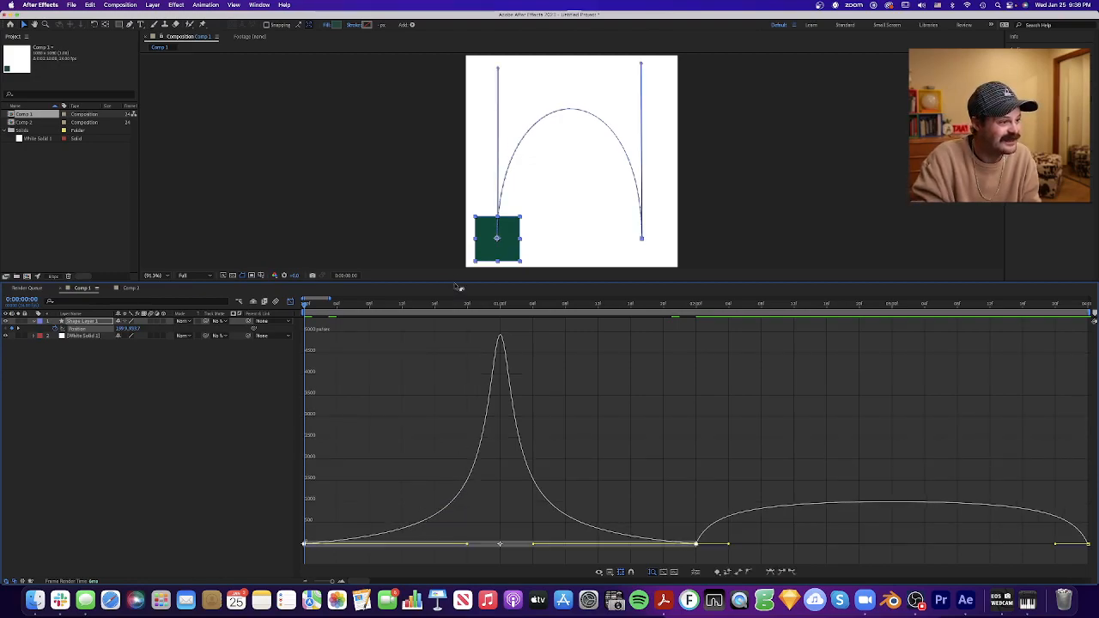
drag(302, 314, 498, 322)
mouse_move(500, 339)
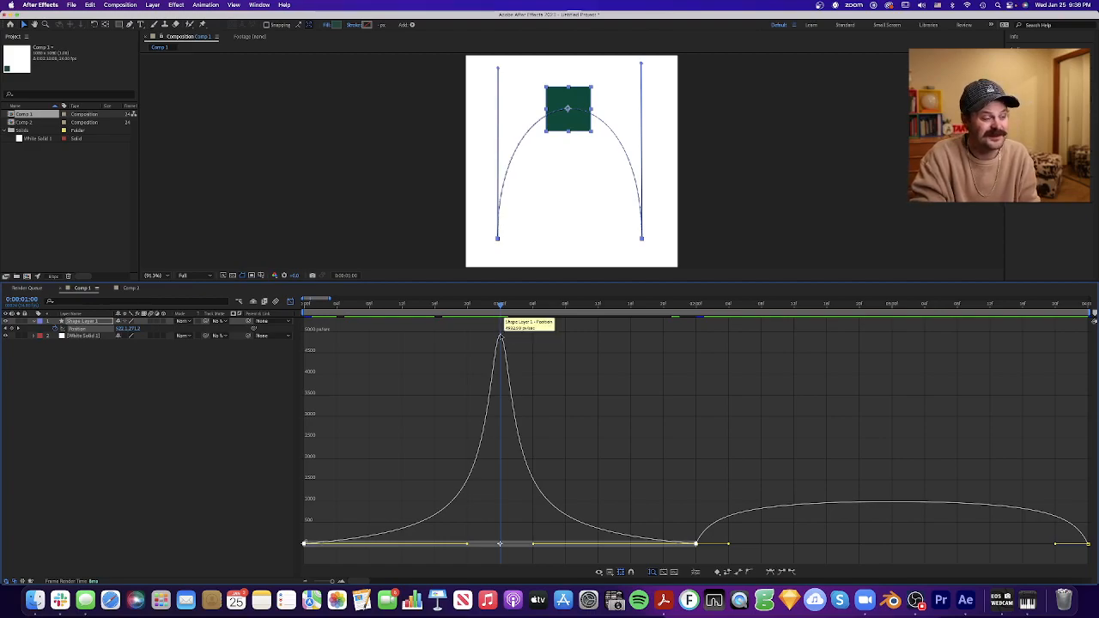
drag(501, 305, 696, 407)
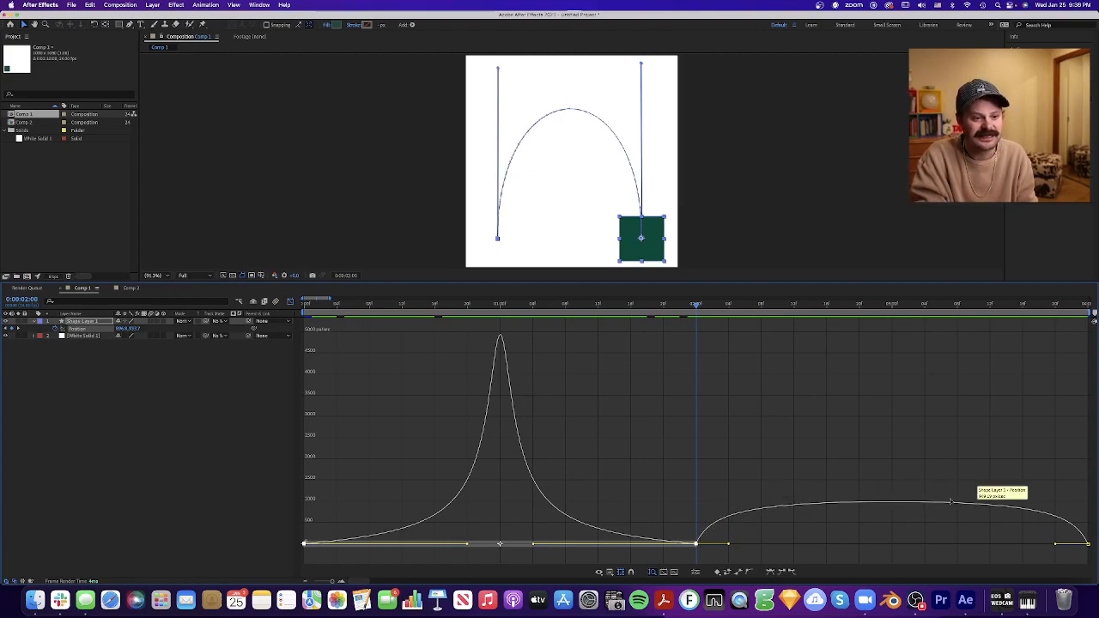
drag(568, 309, 293, 322)
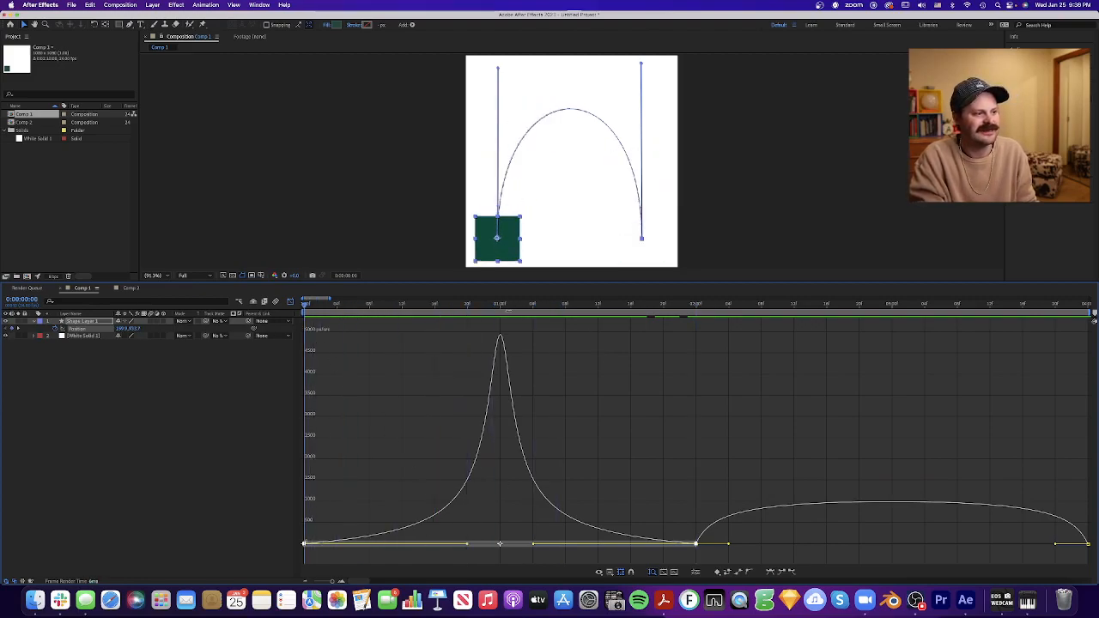
- Deselect the keyframes, play the arch movement with the sharpened speed peak from 0:00, and stop playback
click(648, 434)
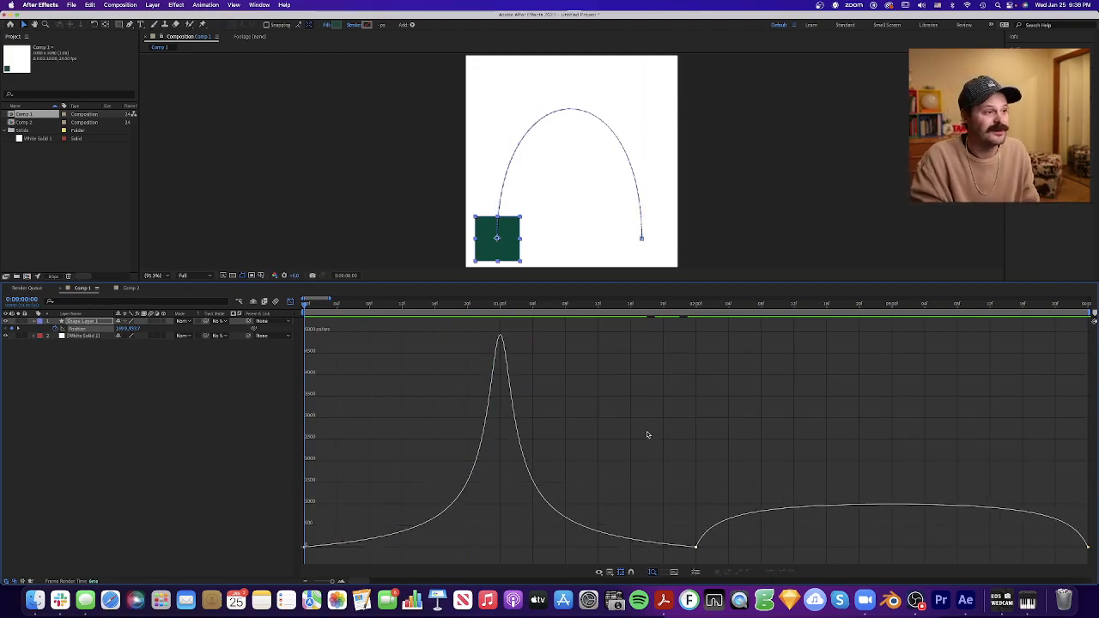
key(space)
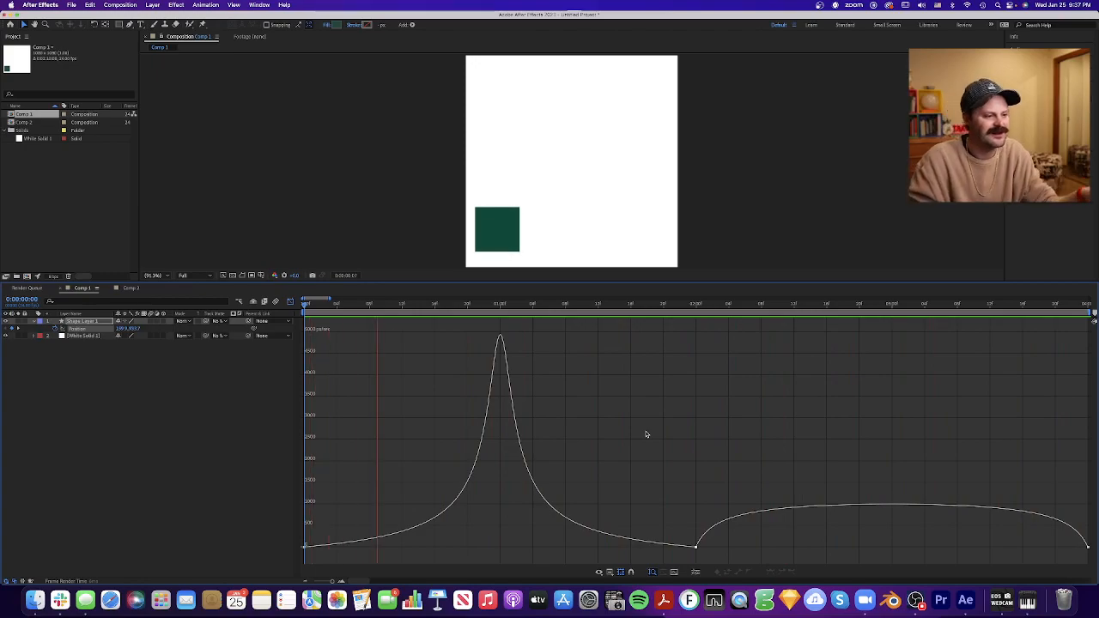
key(space)
- Extend the 2:00 keyframe's outgoing speed handle to about 2:20 and the 4:00 keyframe's incoming handle to about 3:04
drag(716, 546, 858, 549)
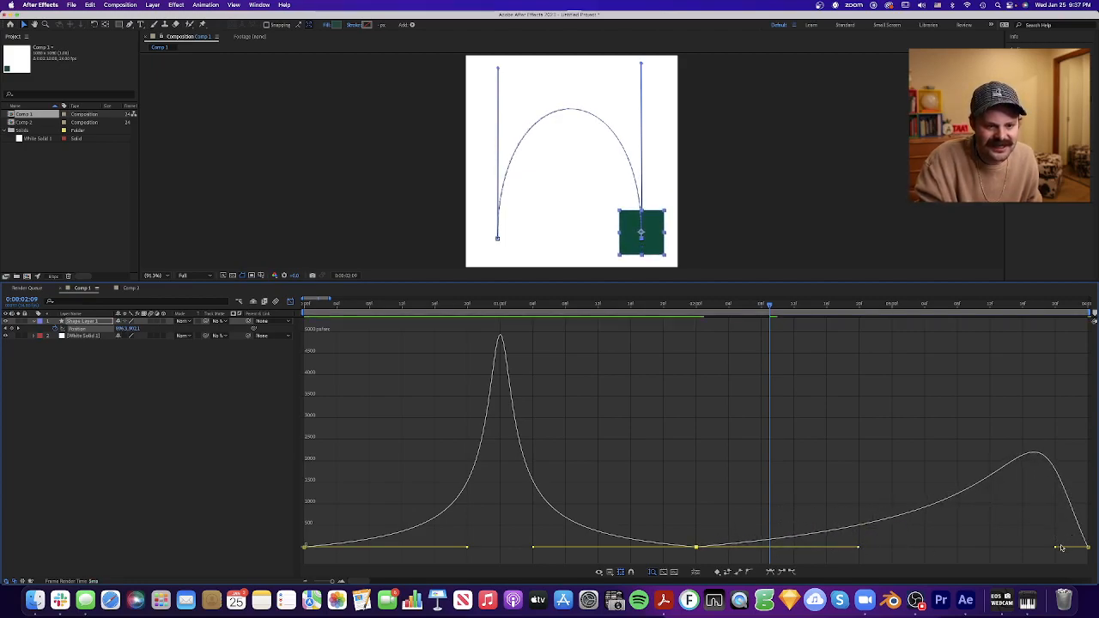
drag(1057, 548, 925, 554)
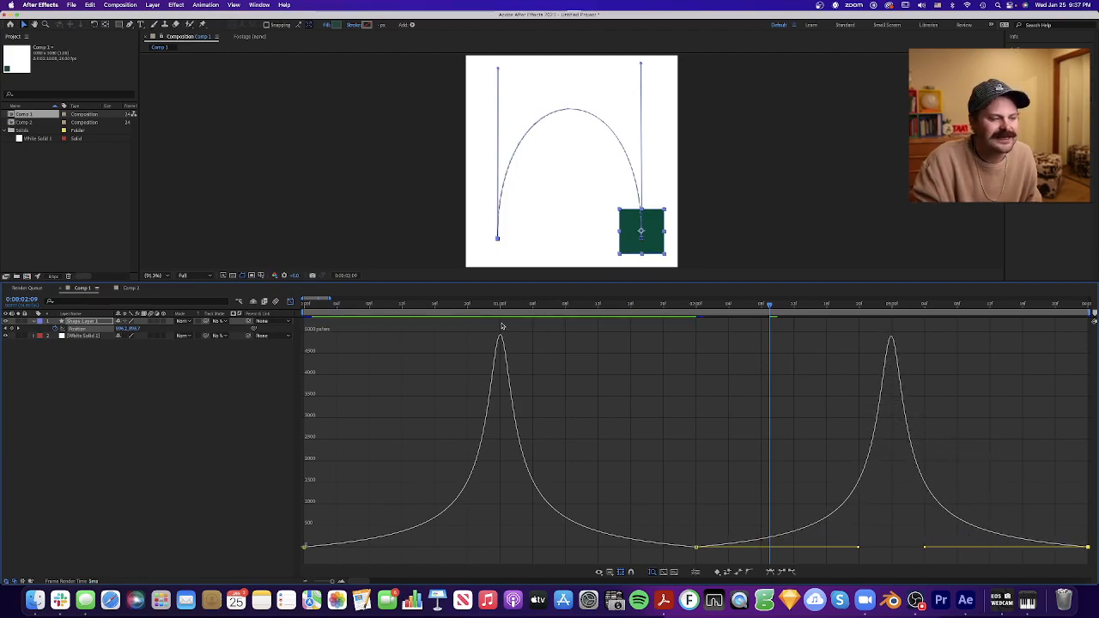
- Play the back-and-forth arch movement with both speed peaks, scrub back to 0:00, and replay it
key(space)
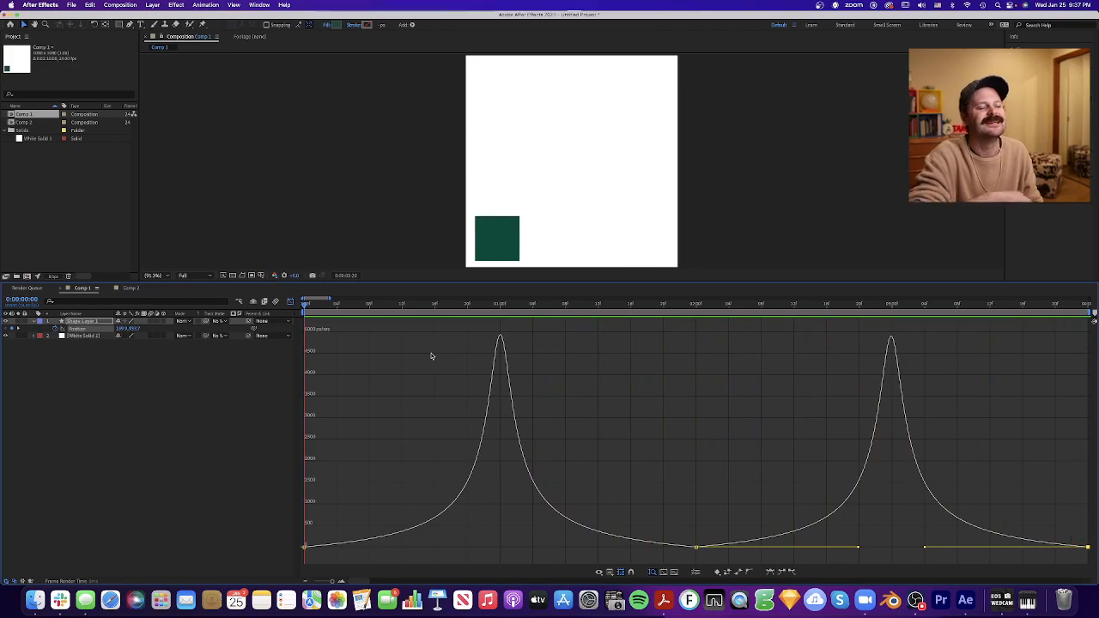
key(space)
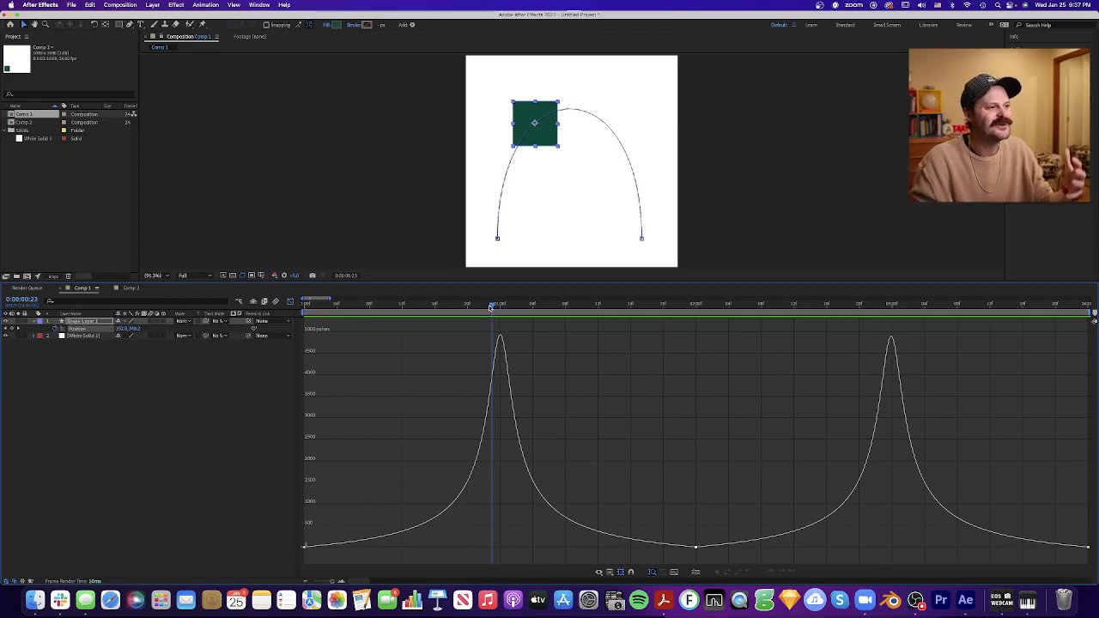
drag(492, 306, 280, 347)
key(space)
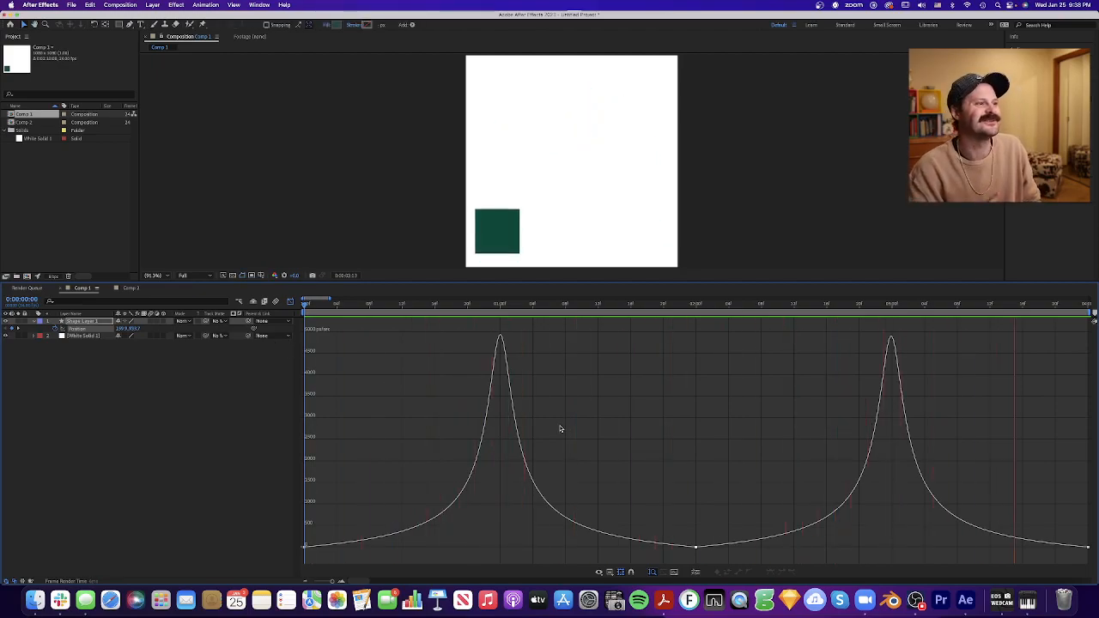
key(space)
- Raise the outgoing speeds of the first and 2:00 position keyframes to about 4500 px/sec
drag(419, 545, 263, 515)
drag(370, 516, 315, 353)
mouse_move(711, 535)
mouse_down()
mouse_move(690, 564)
mouse_move(712, 402)
mouse_move(694, 381)
mouse_move(697, 352)
mouse_up()
click(697, 352)
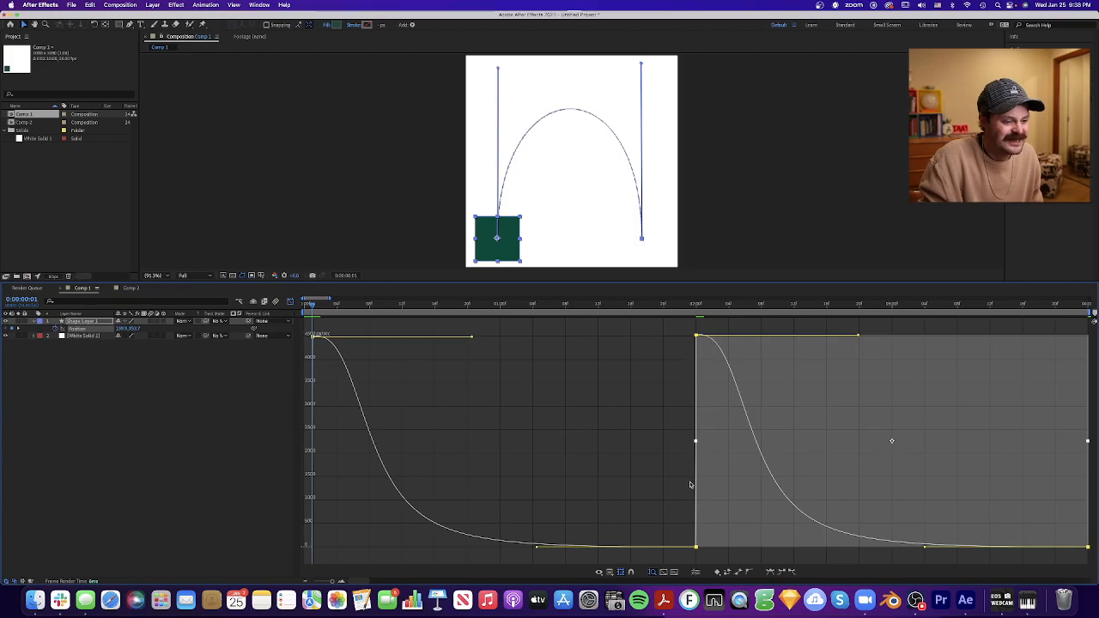
- Raise the incoming speeds of the 2:00 and 4:00 keyframes to about 4500 px/sec and move the first keyframe back to 0:00
drag(705, 538, 704, 338)
key(super+z)
click(704, 553)
drag(1088, 547, 1087, 336)
drag(392, 307, 276, 301)
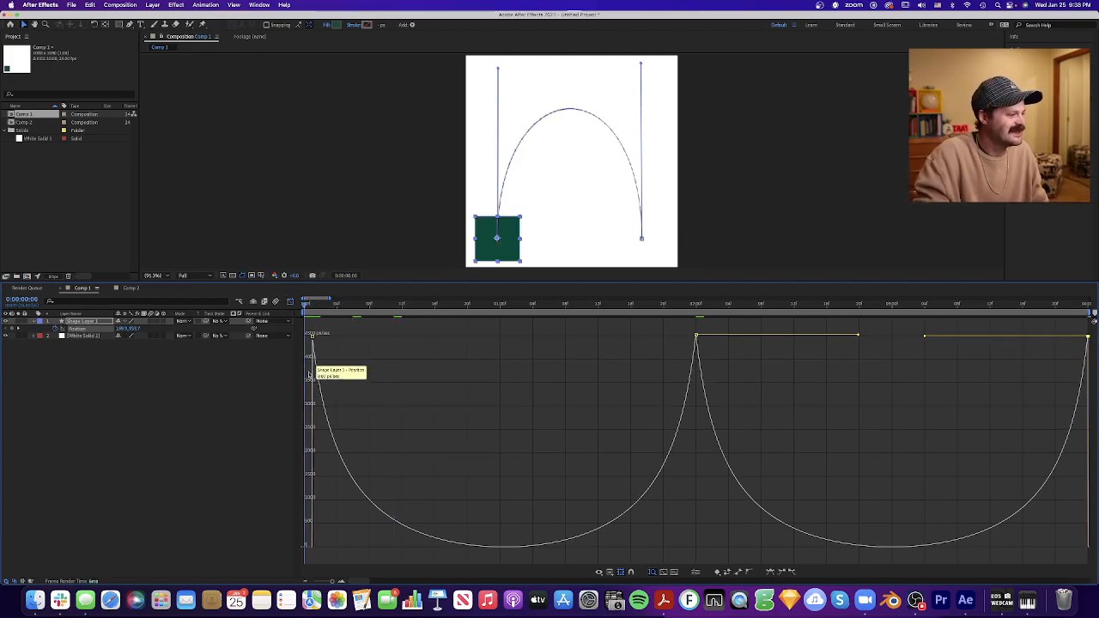
click(306, 335)
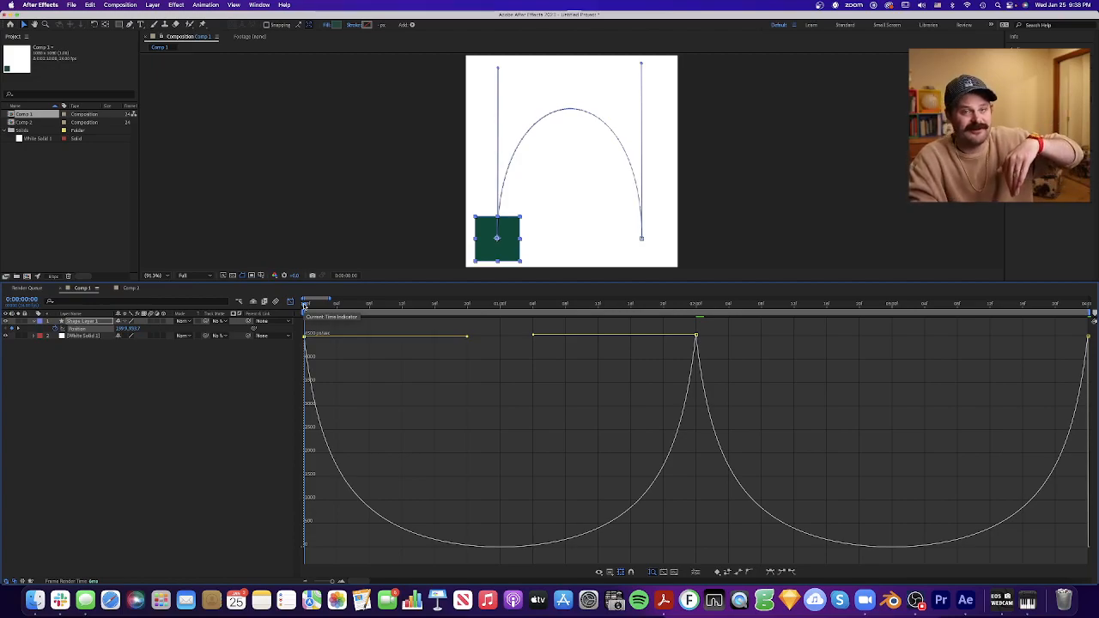
- Scrub the inverted speed curve, play the movement from 0:00, and stop at 1:19
drag(491, 309, 560, 365)
key(Home)
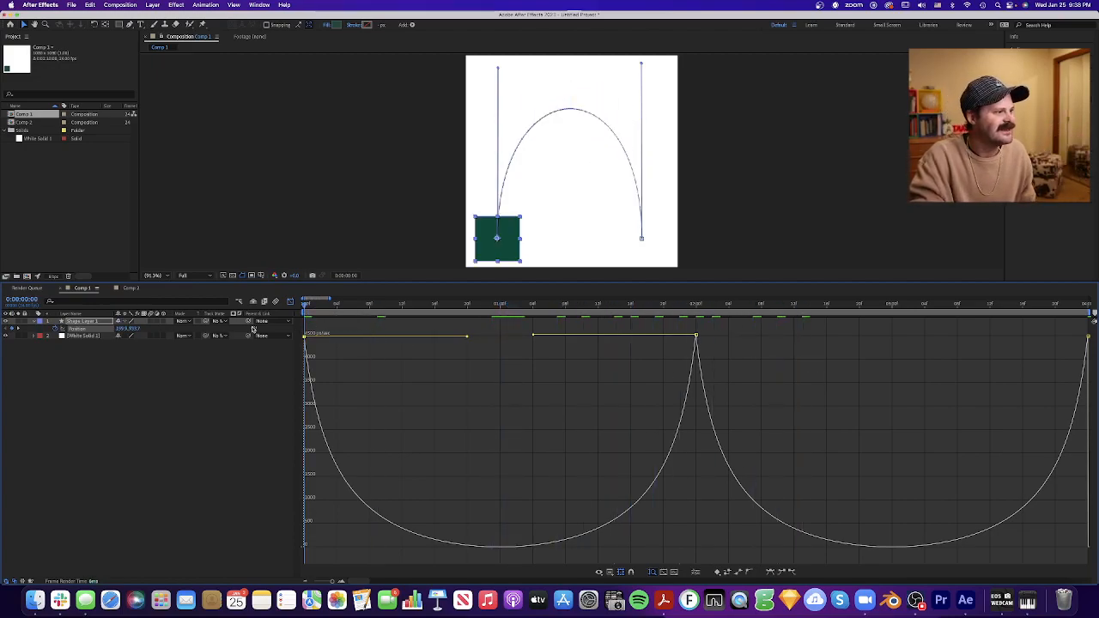
click(473, 402)
key(space)
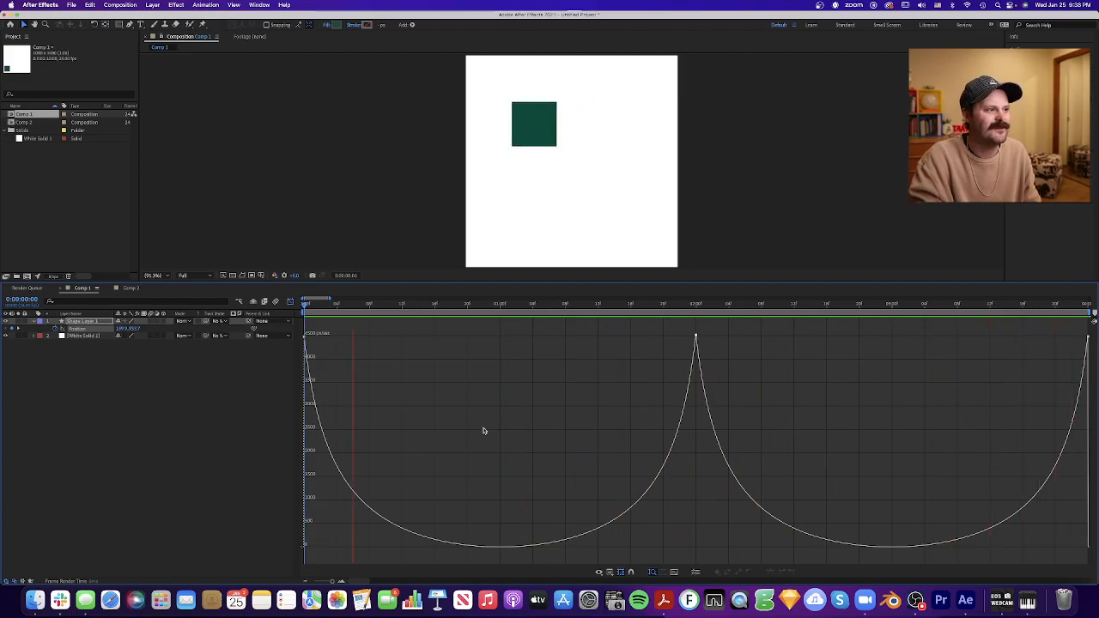
key(space)
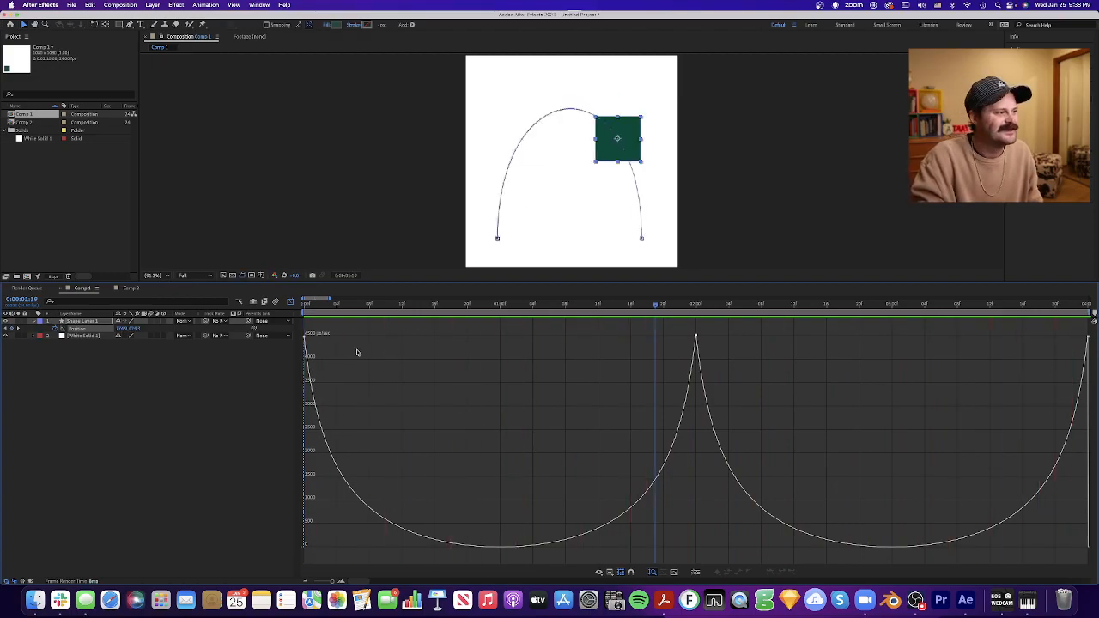
- Inspect the position's value graph, scrub to 0:11, and return to the speed graph
click(612, 574)
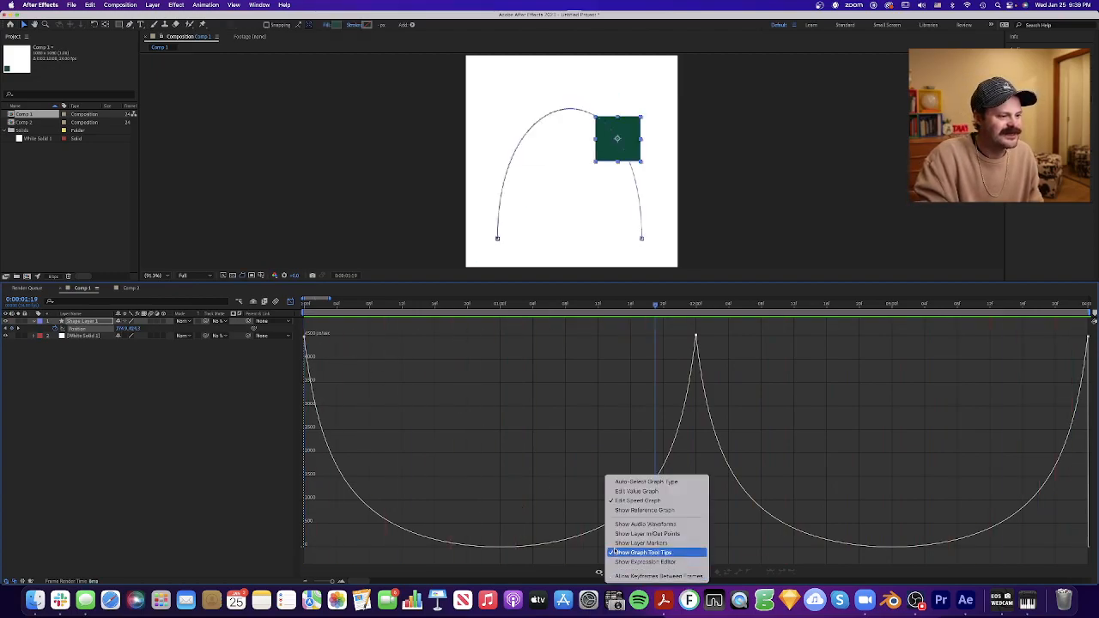
click(635, 495)
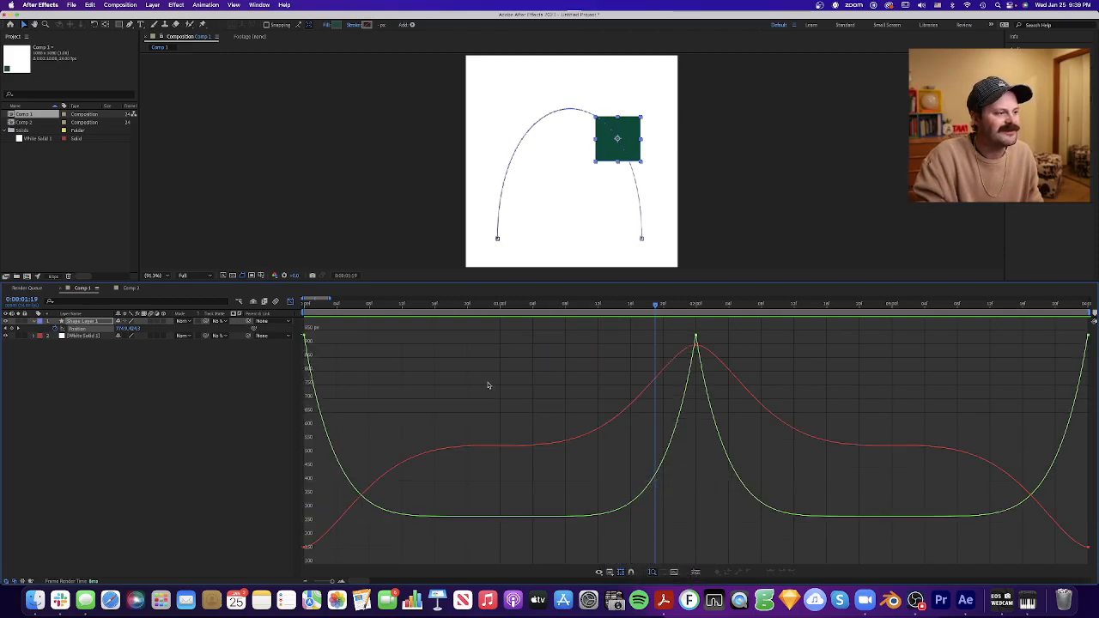
drag(483, 305, 394, 305)
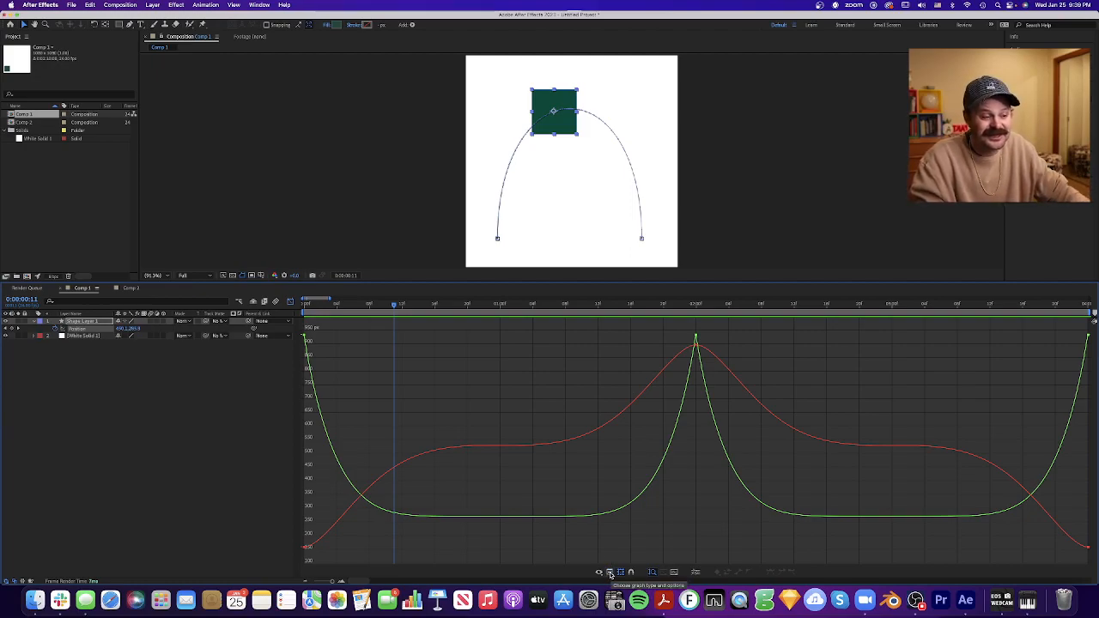
click(611, 574)
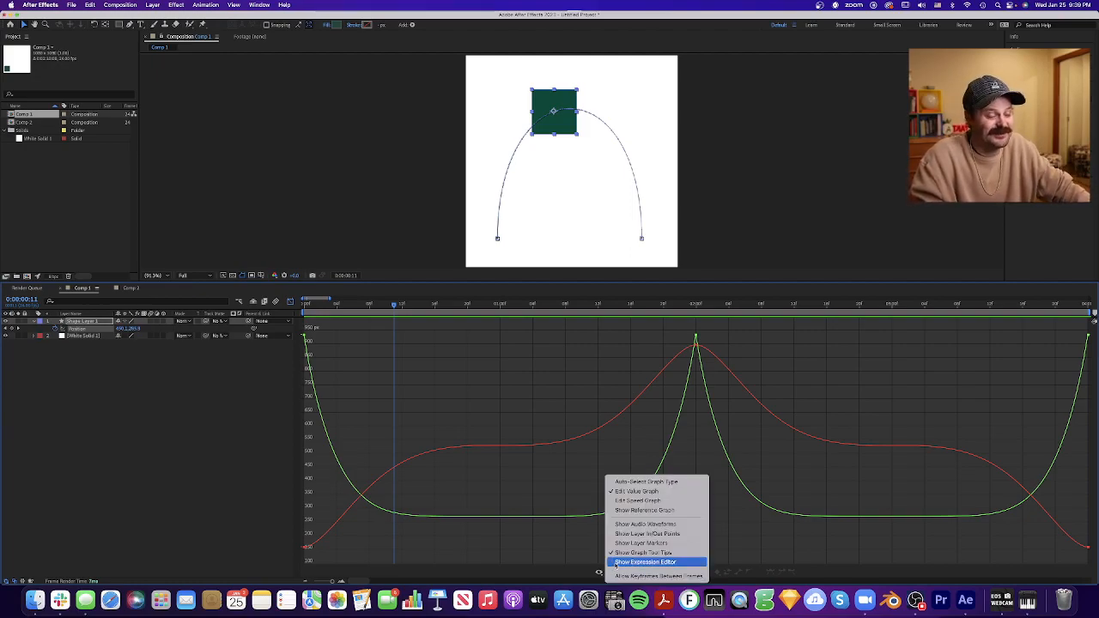
click(638, 501)
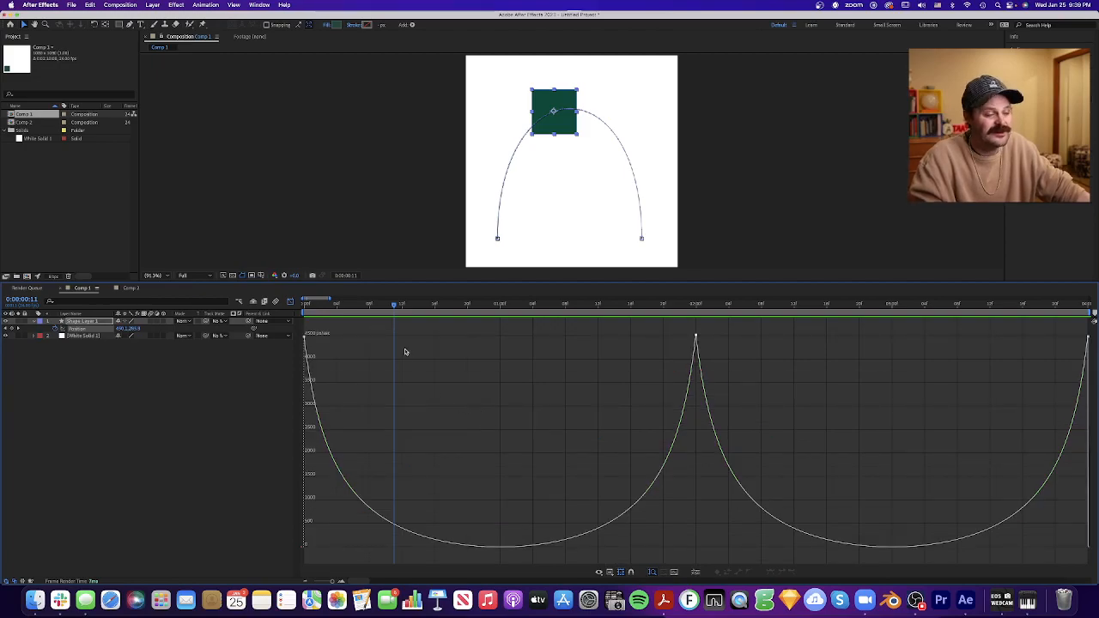
- Play the square's movement with the U-shaped speed curves and stop at 3:00
drag(739, 329, 296, 352)
click(611, 399)
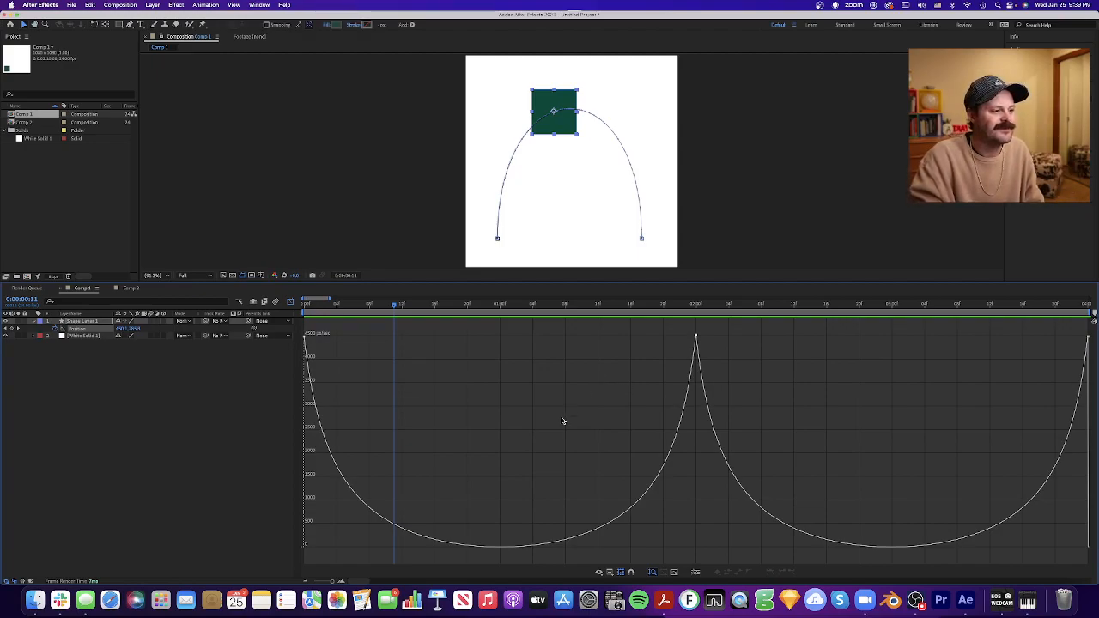
key(space)
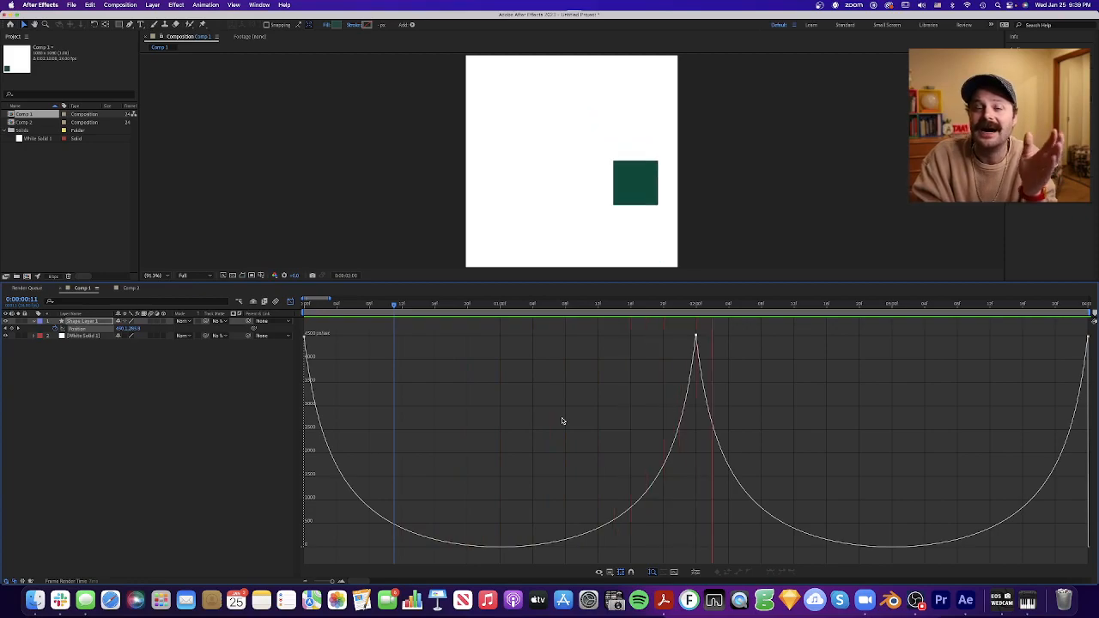
key(space)
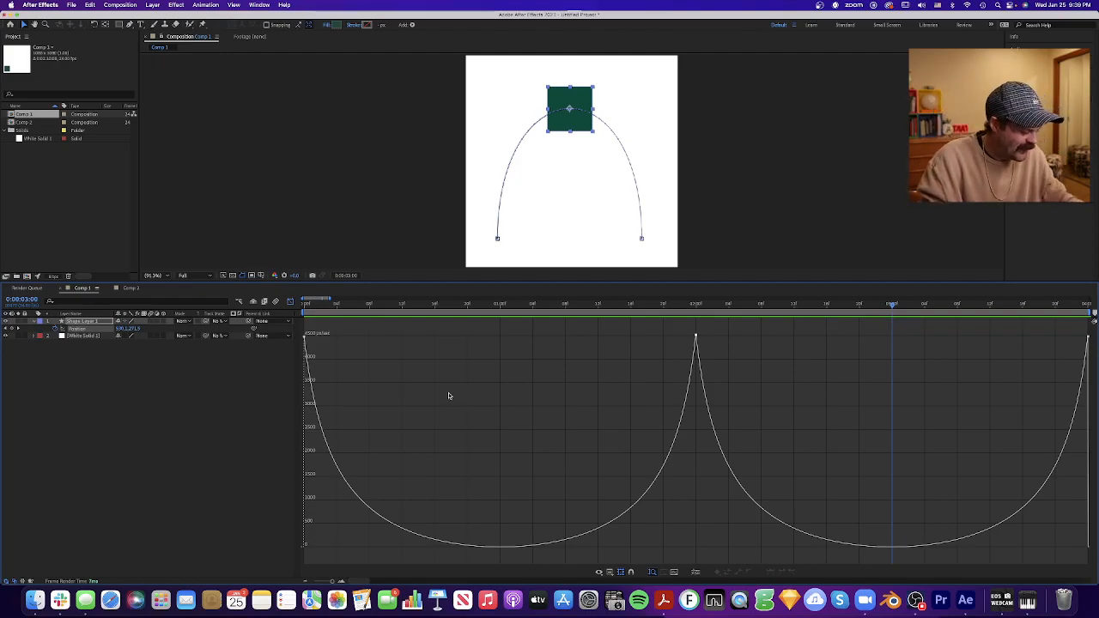
key(ctrl+Up)
click(129, 225)
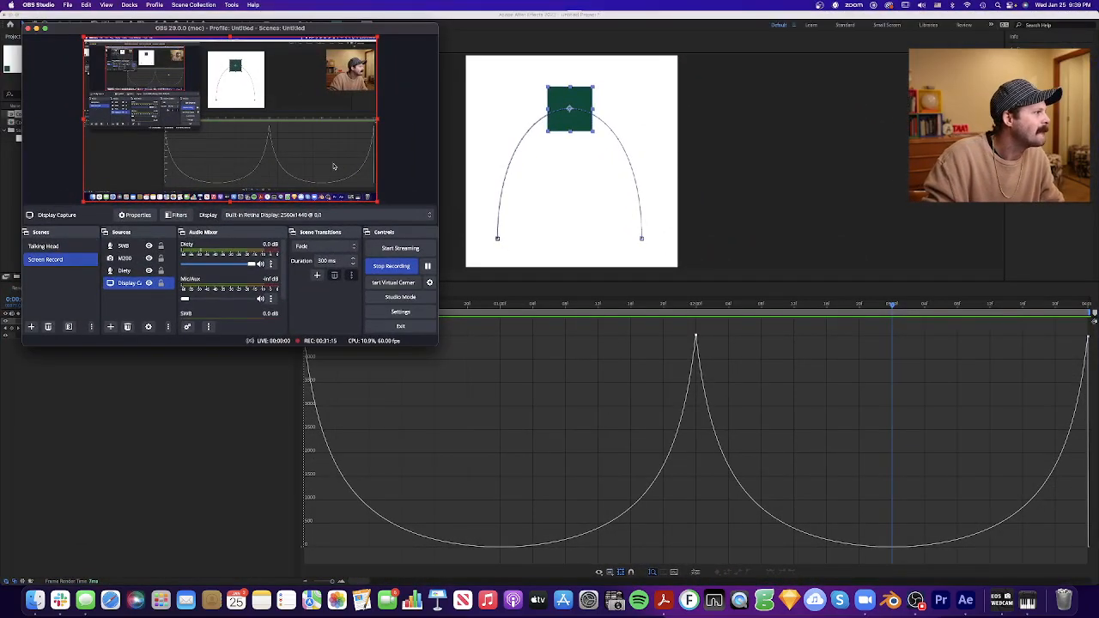